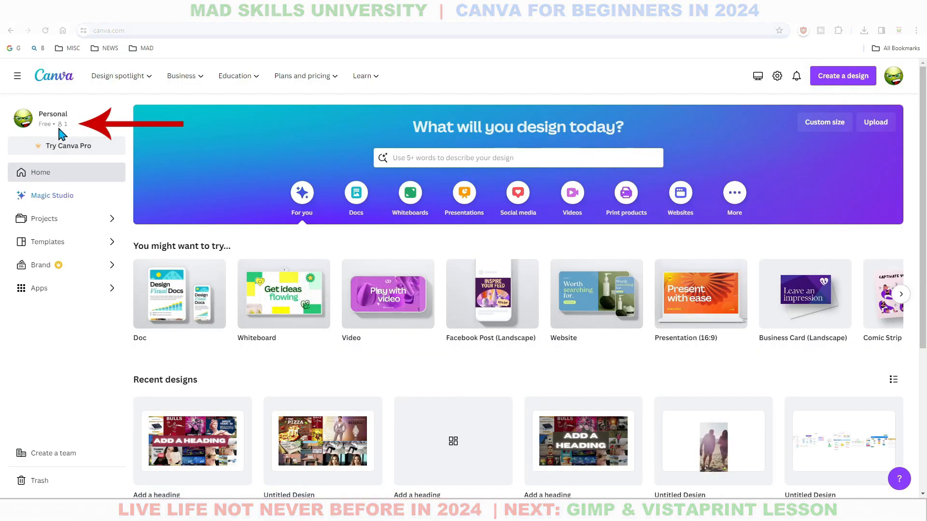
Step: Review the Canva Pro free trial offer and its yearly and monthly plans without subscribing
{"action": "left_click", "coordinate": [77, 148]}
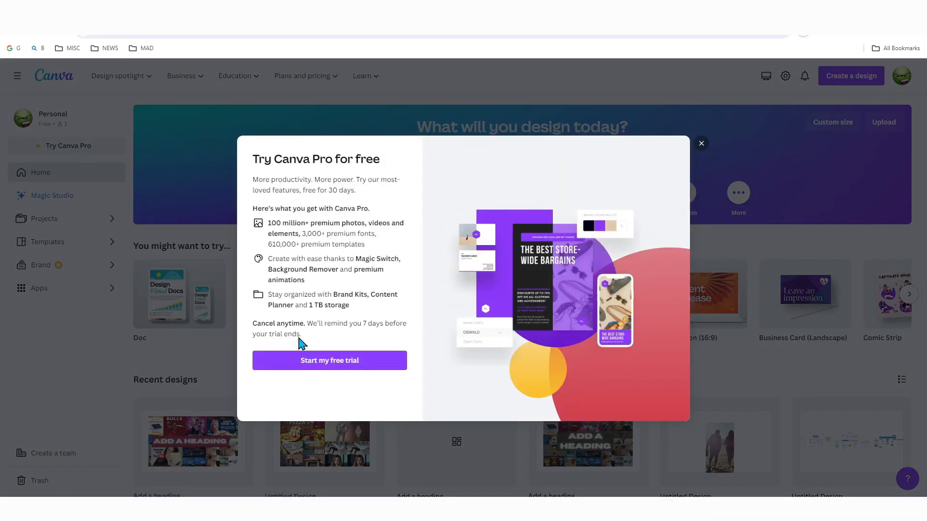
{"action": "left_click", "coordinate": [338, 364]}
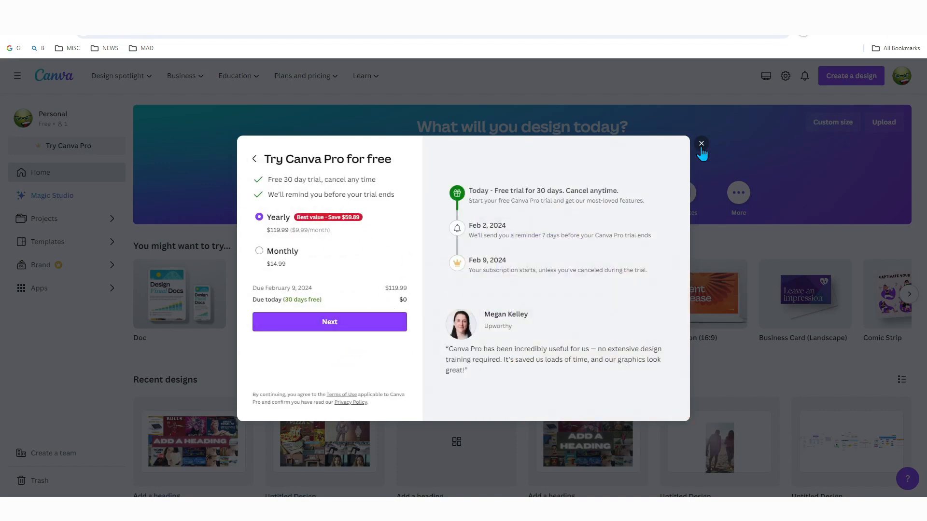
{"action": "left_click", "coordinate": [701, 145]}
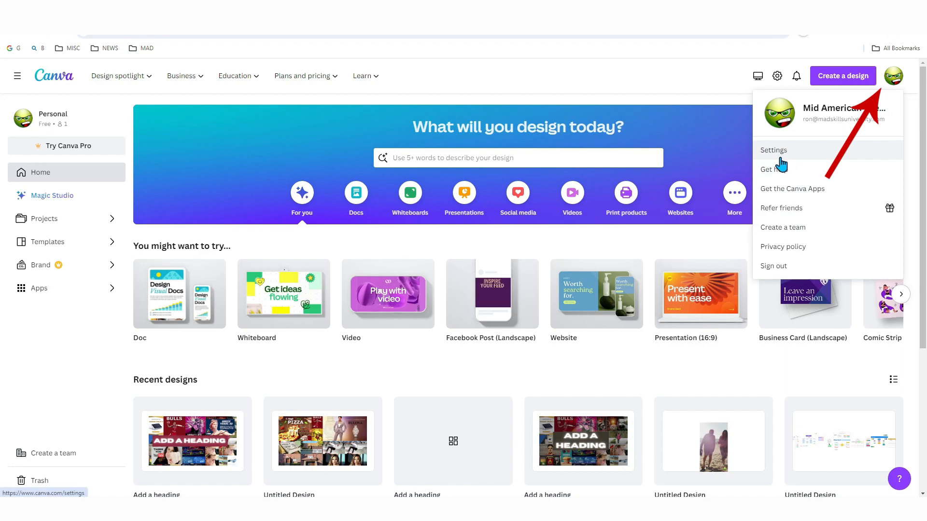
Step: Look through the site's navigation categories and the design types and templates offered for Docs
{"action": "left_click", "coordinate": [130, 79]}
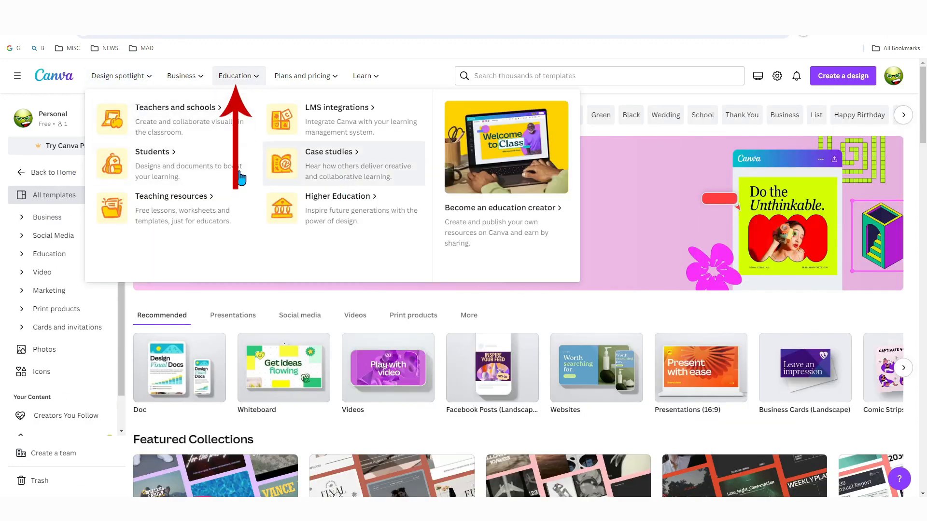
{"action": "mouse_move", "coordinate": [376, 83]}
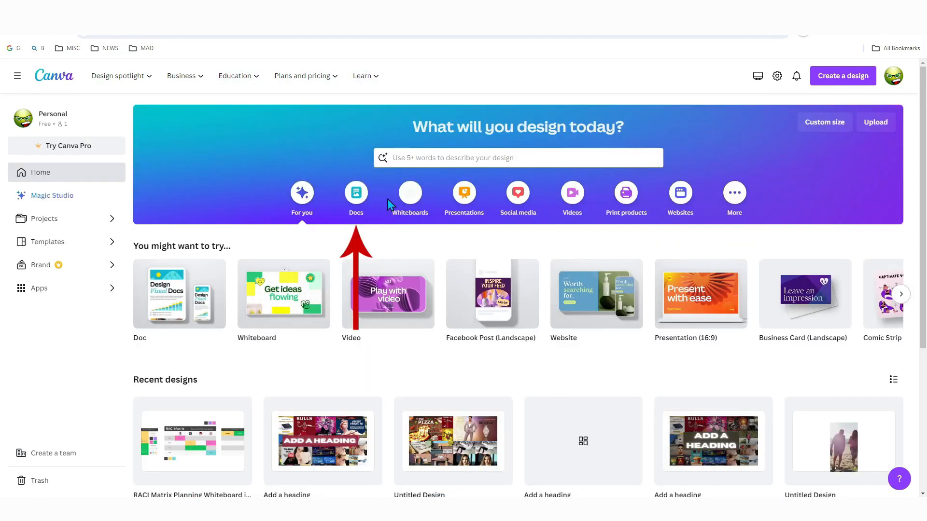
{"action": "left_click", "coordinate": [355, 193]}
{"action": "scroll", "coordinate": [561, 350], "scroll_direction": "down", "scroll_amount": 4}
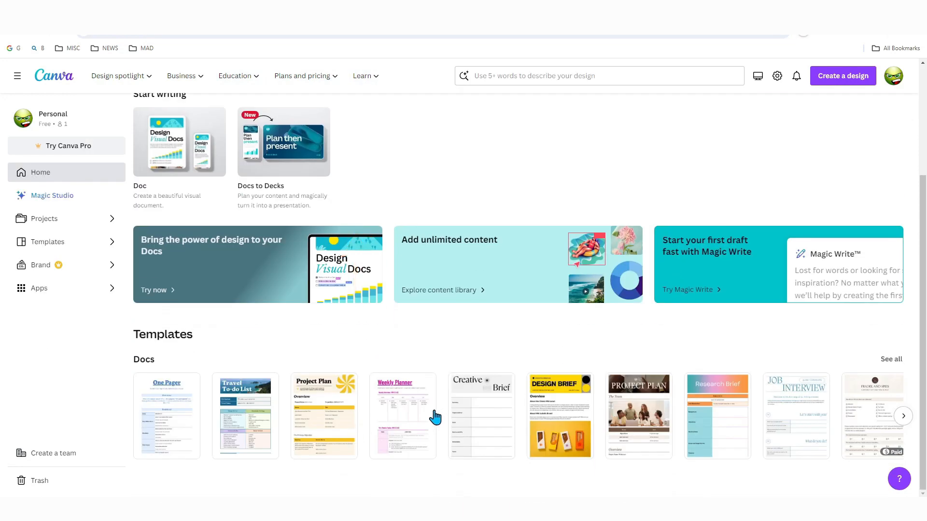
{"action": "scroll", "coordinate": [454, 356], "scroll_direction": "up", "scroll_amount": 4}
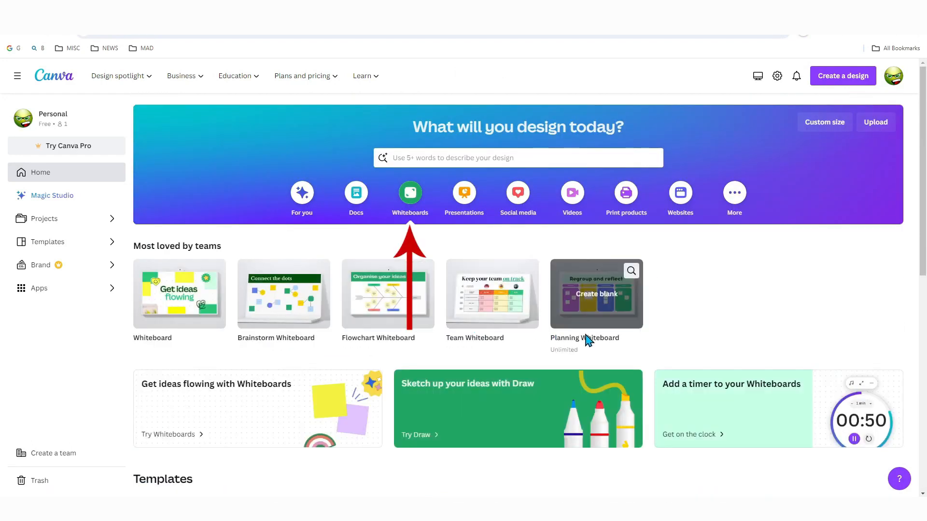
Step: Open the orange and yellow Mood Board brainstorm whiteboard template and shift a small collage photo slightly left
{"action": "scroll", "coordinate": [436, 348], "scroll_direction": "down", "scroll_amount": 5}
{"action": "scroll", "coordinate": [436, 347], "scroll_direction": "down", "scroll_amount": 3}
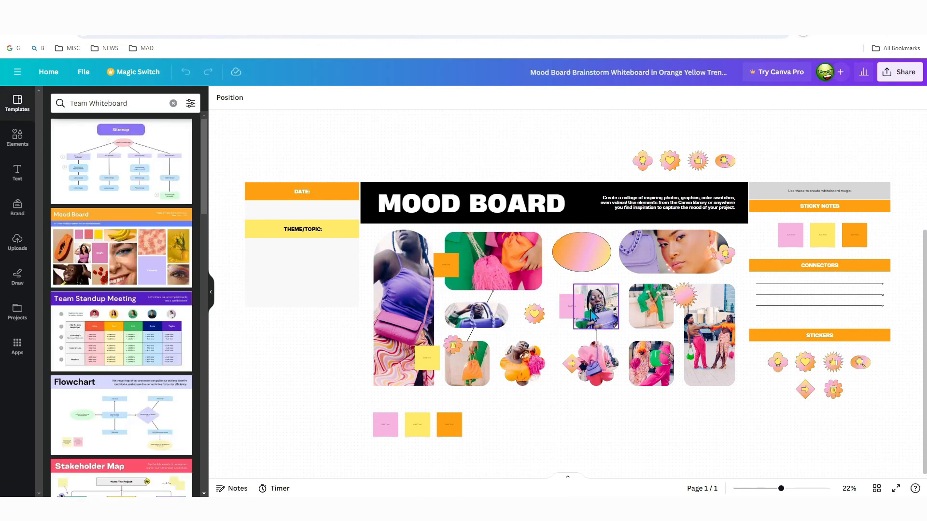
{"action": "mouse_move", "coordinate": [605, 310]}
{"action": "left_mouse_down"}
{"action": "mouse_move", "coordinate": [534, 311]}
{"action": "mouse_move", "coordinate": [604, 309]}
{"action": "left_mouse_up"}
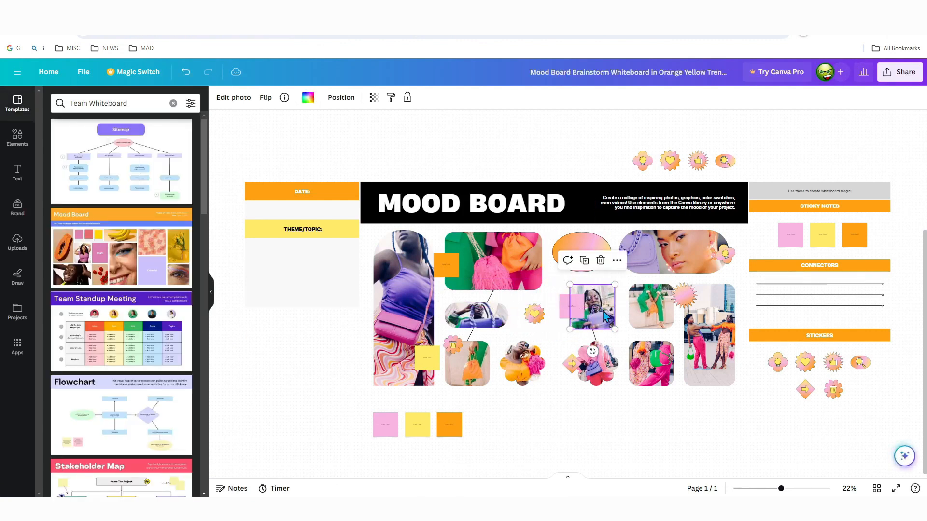
{"action": "left_click", "coordinate": [484, 263]}
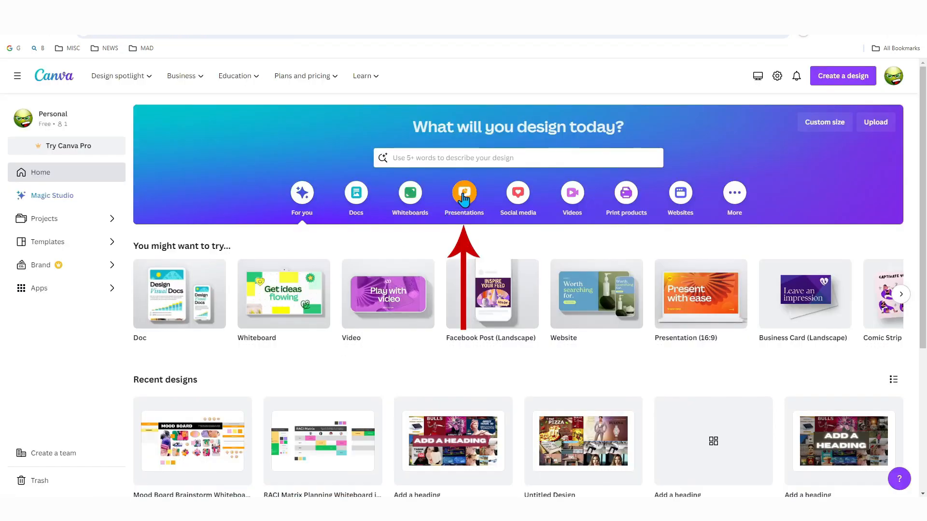
Step: Look through the presentation formats and the presentation, brainstorm and game templates
{"action": "left_click", "coordinate": [464, 196]}
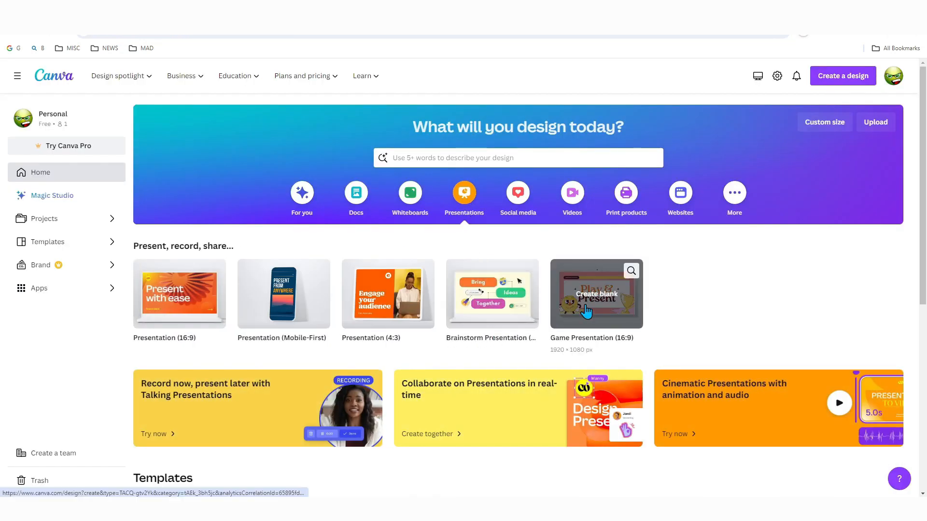
{"action": "scroll", "coordinate": [586, 311], "scroll_direction": "down", "scroll_amount": 7}
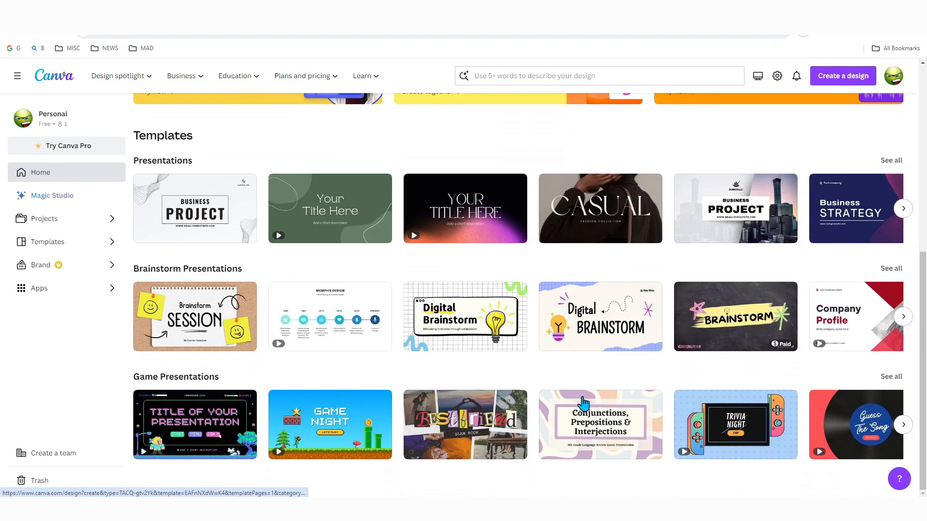
{"action": "scroll", "coordinate": [585, 388], "scroll_direction": "up", "scroll_amount": 7}
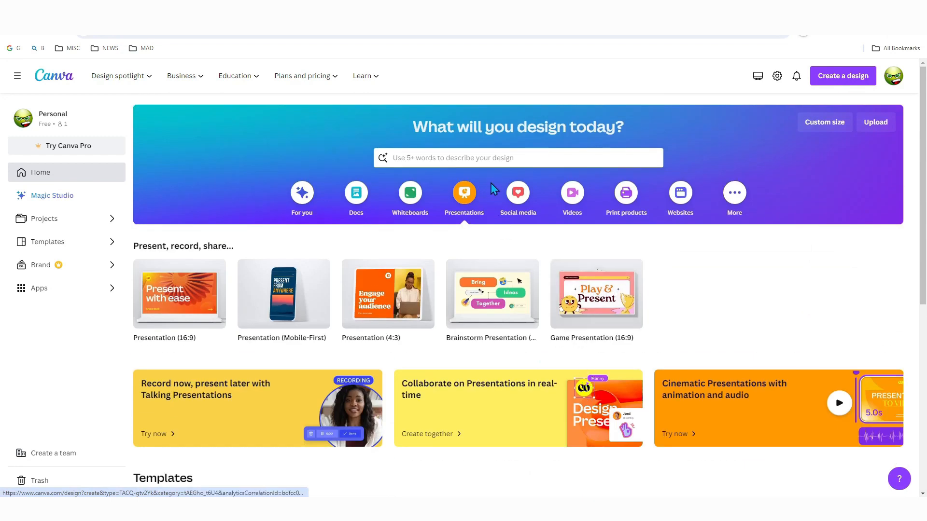
{"action": "left_click", "coordinate": [492, 160]}
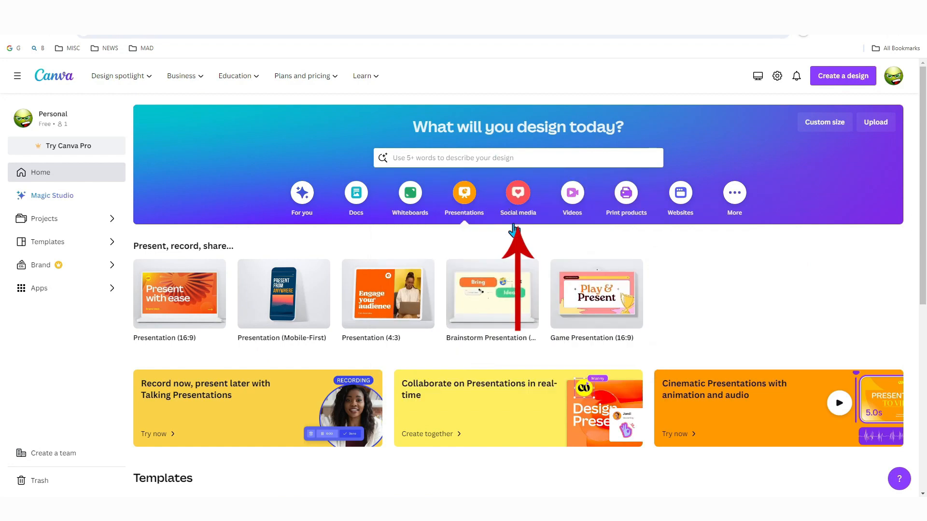
Step: Look through the design types offered for social media and print products, including marketing items and gifts
{"action": "left_click", "coordinate": [515, 207]}
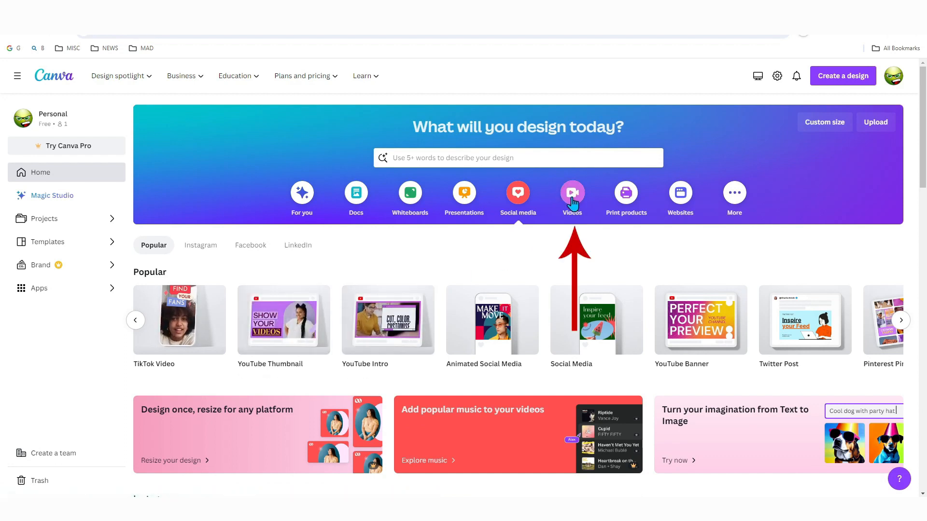
{"action": "left_click", "coordinate": [626, 196]}
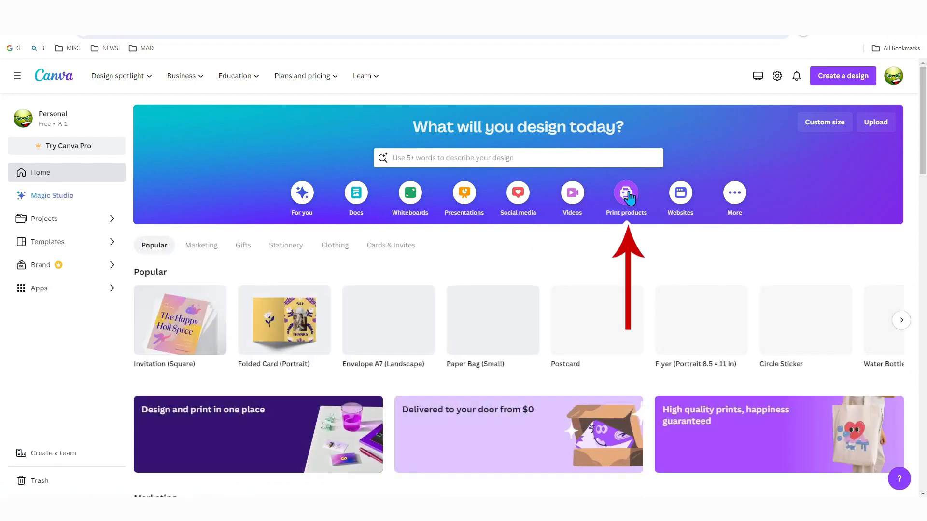
{"action": "scroll", "coordinate": [747, 347], "scroll_direction": "down", "scroll_amount": 6}
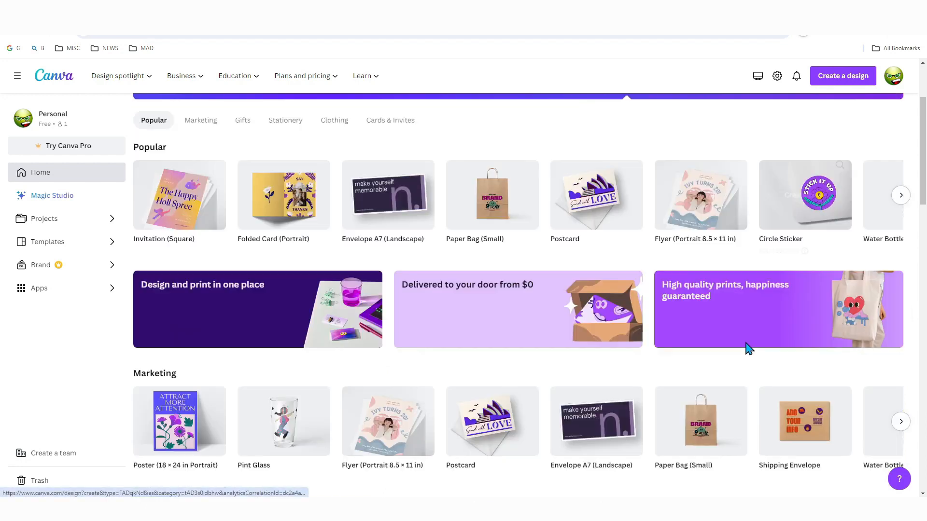
{"action": "scroll", "coordinate": [714, 340], "scroll_direction": "down", "scroll_amount": 1}
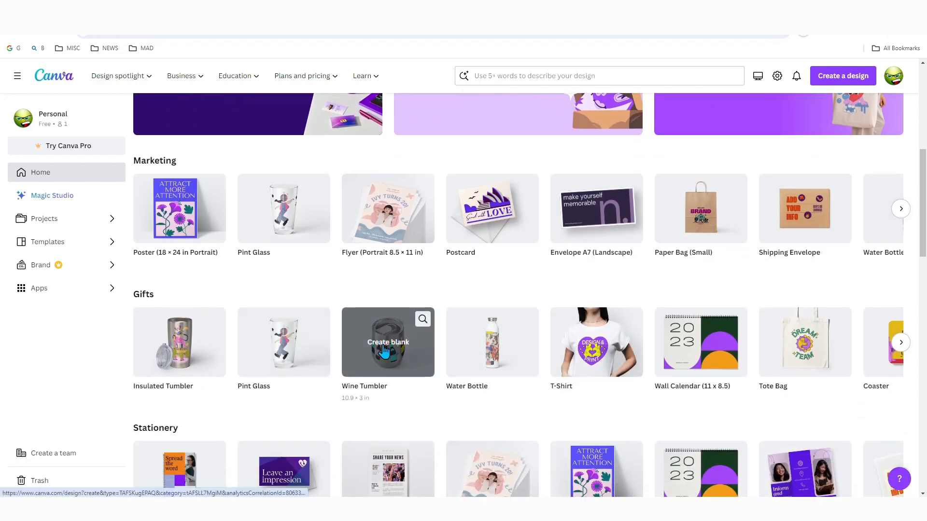
{"action": "scroll", "coordinate": [212, 314], "scroll_direction": "up", "scroll_amount": 7}
Step: Open the T-shirt business website template, review its pages and return to the home page
{"action": "left_click", "coordinate": [680, 190]}
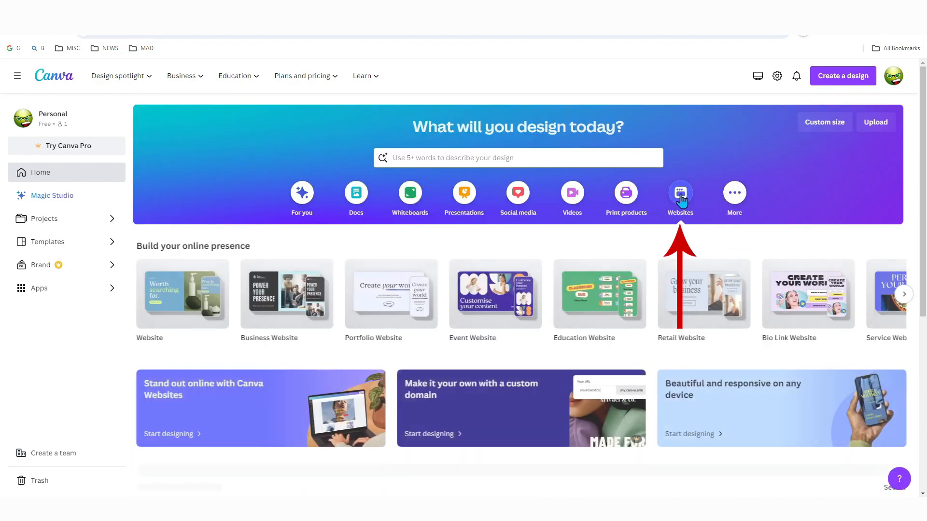
{"action": "scroll", "coordinate": [643, 299], "scroll_direction": "down", "scroll_amount": 7}
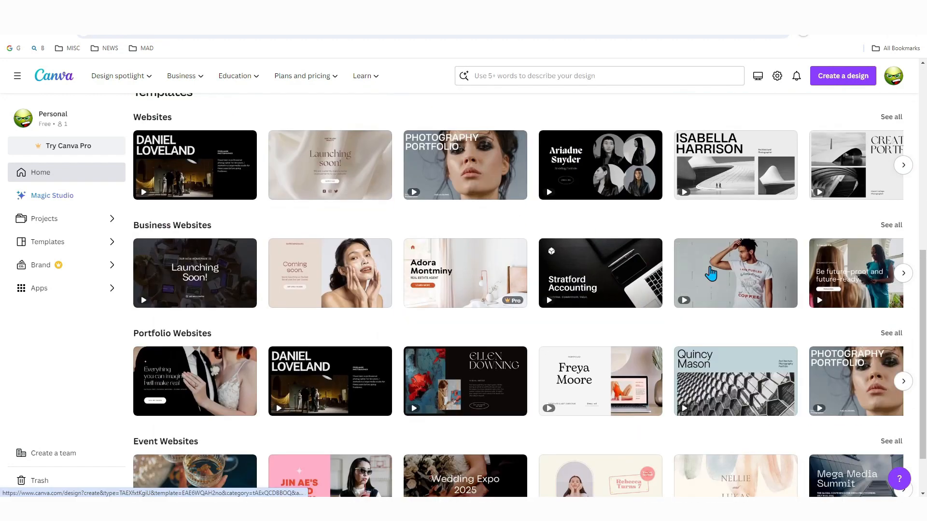
{"action": "left_click", "coordinate": [556, 274]}
{"action": "scroll", "coordinate": [724, 342], "scroll_direction": "down", "scroll_amount": 10}
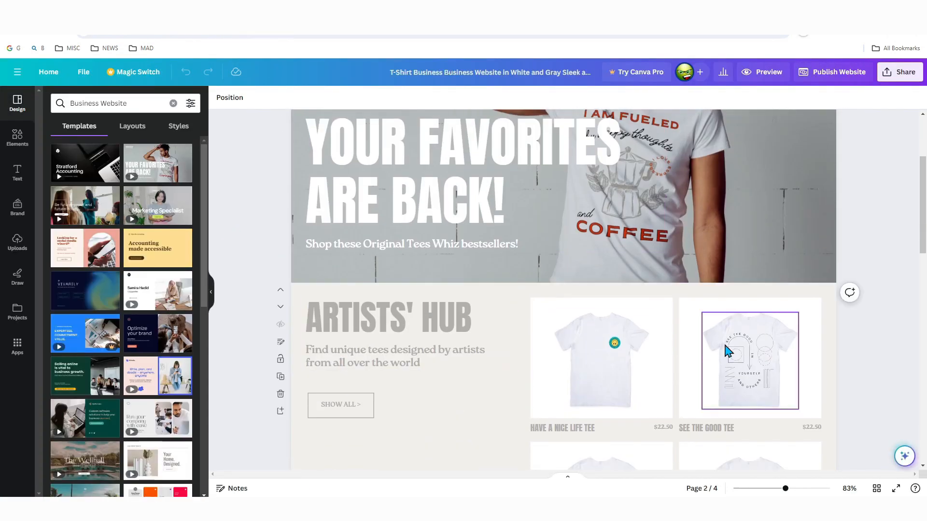
{"action": "scroll", "coordinate": [714, 391], "scroll_direction": "down", "scroll_amount": 5}
{"action": "scroll", "coordinate": [673, 370], "scroll_direction": "up", "scroll_amount": 15}
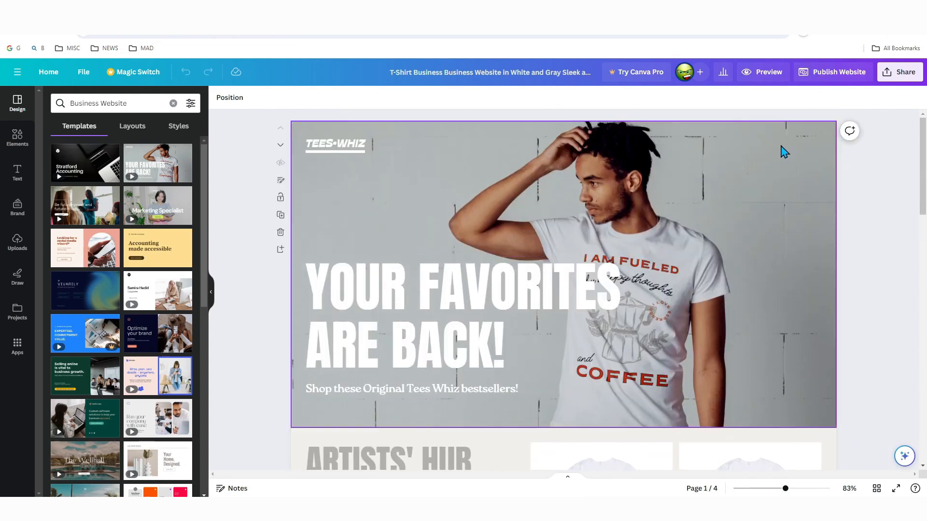
{"action": "left_click", "coordinate": [48, 72]}
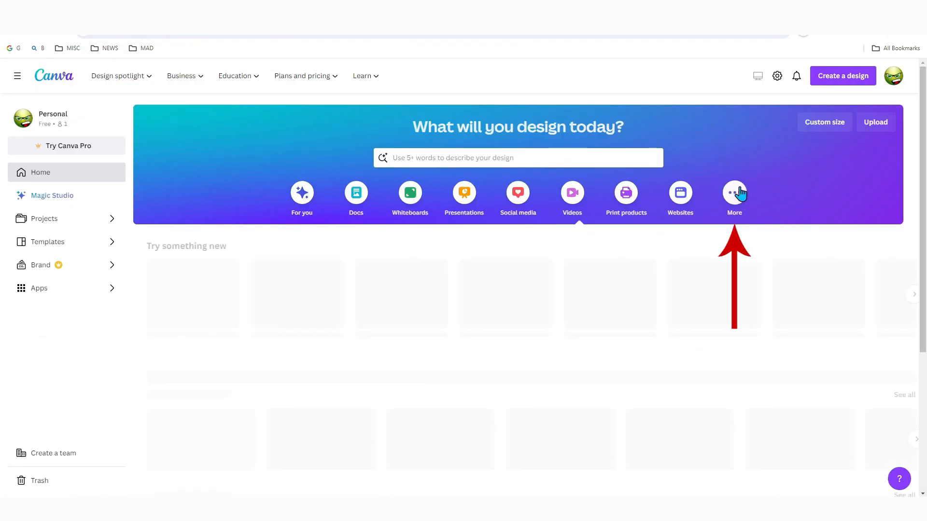
Step: Look through the additional design types and templates, such as infographics, photo collages, desktop wallpapers and graphs
{"action": "scroll", "coordinate": [546, 366], "scroll_direction": "down", "scroll_amount": 5}
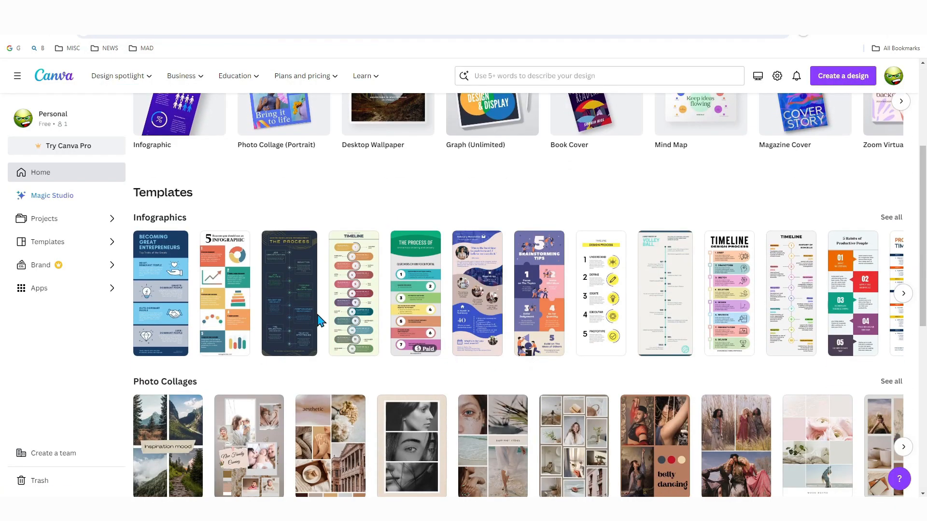
{"action": "scroll", "coordinate": [223, 233], "scroll_direction": "down", "scroll_amount": 7}
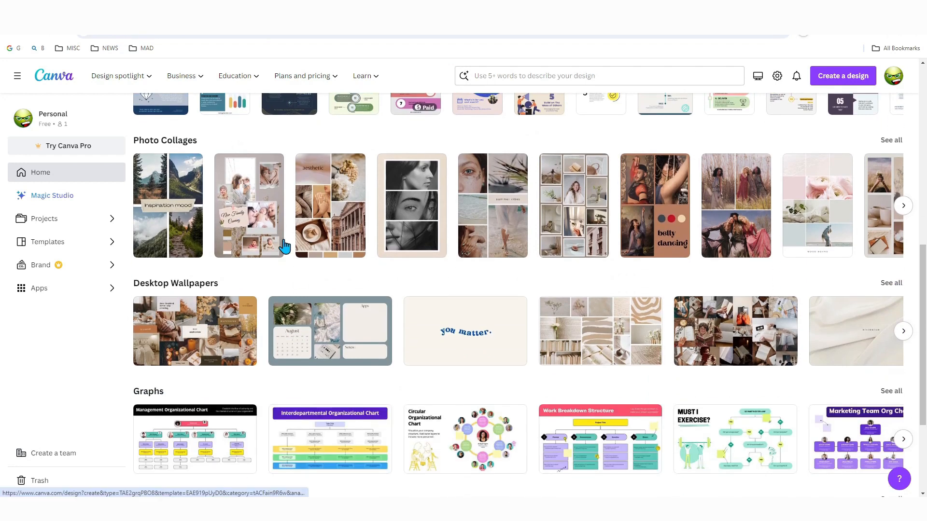
{"action": "scroll", "coordinate": [358, 261], "scroll_direction": "down", "scroll_amount": 2}
{"action": "scroll", "coordinate": [611, 351], "scroll_direction": "up", "scroll_amount": 14}
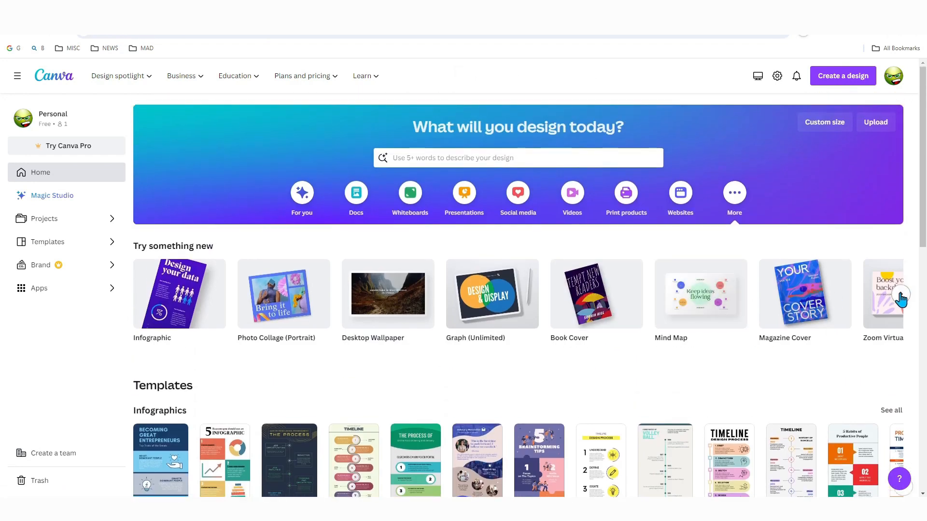
{"action": "left_click", "coordinate": [901, 294]}
{"action": "left_click", "coordinate": [901, 294]}
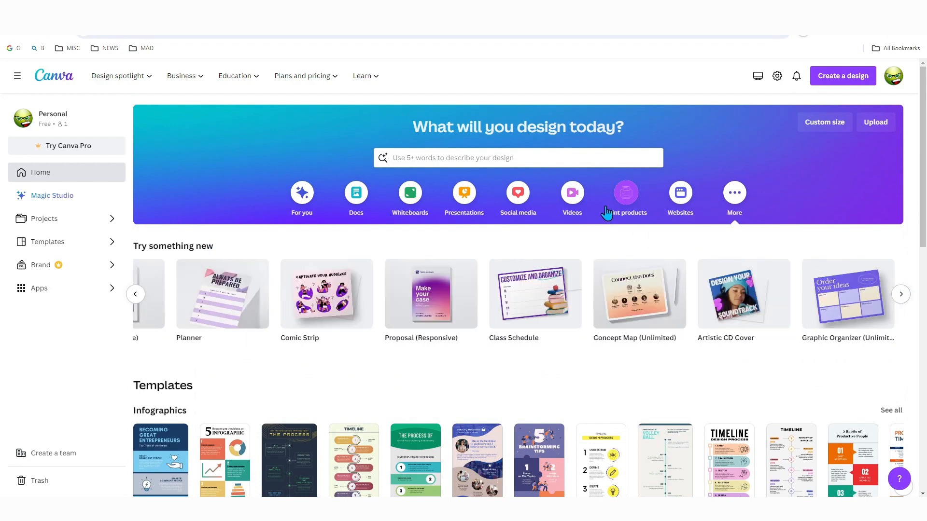
{"action": "left_click", "coordinate": [549, 159]}
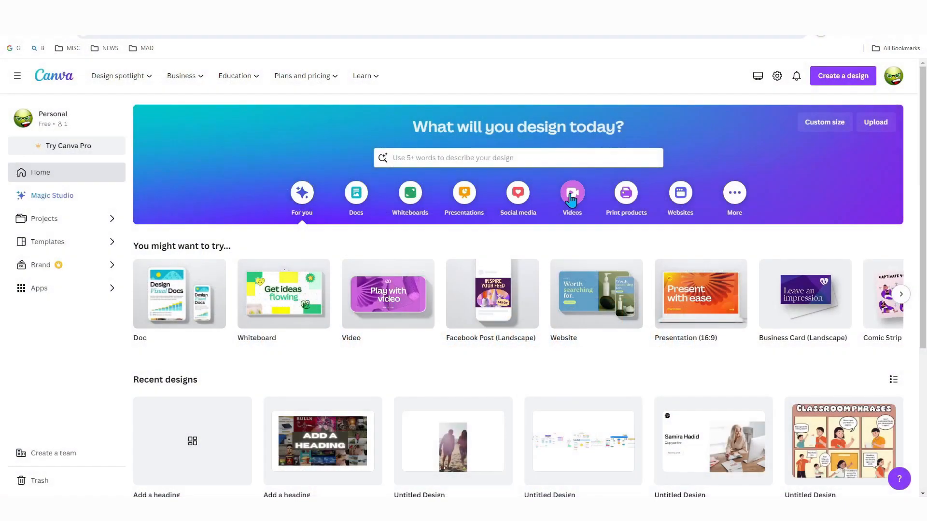
Step: Look through the available video formats and the Instagram Reel and TikTok video templates
{"action": "left_click", "coordinate": [571, 196]}
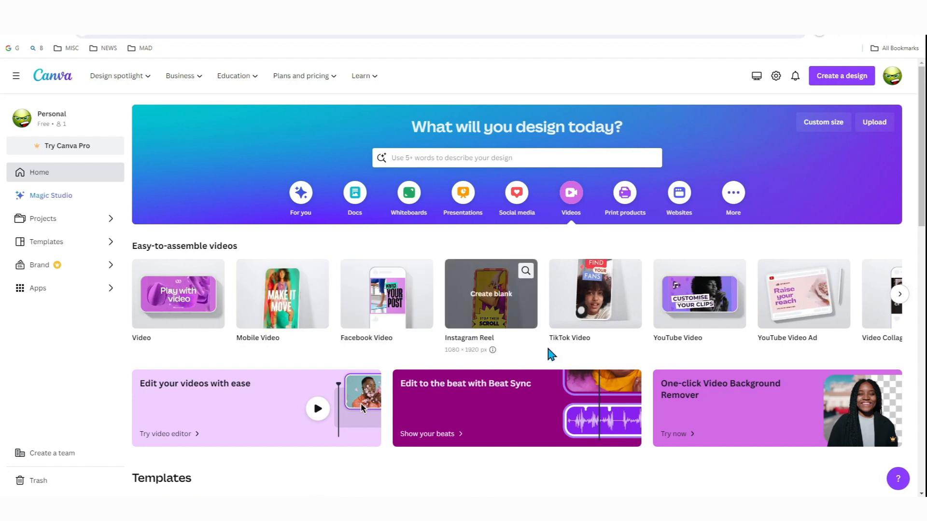
{"action": "left_click", "coordinate": [892, 302]}
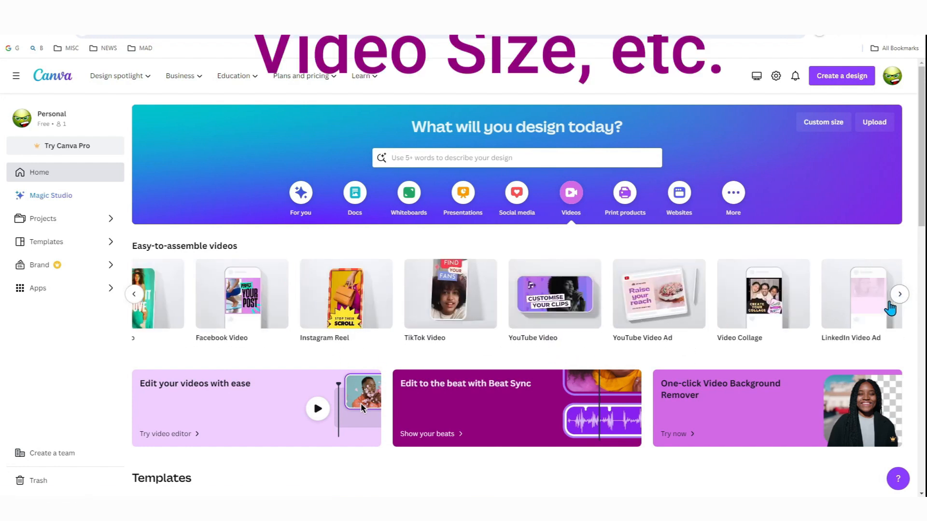
{"action": "left_click", "coordinate": [890, 308]}
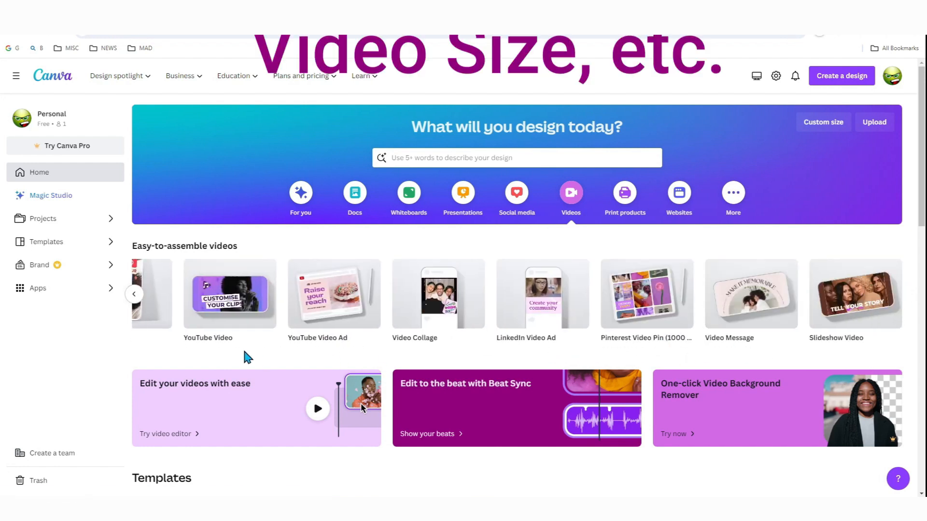
{"action": "scroll", "coordinate": [482, 372], "scroll_direction": "down", "scroll_amount": 15}
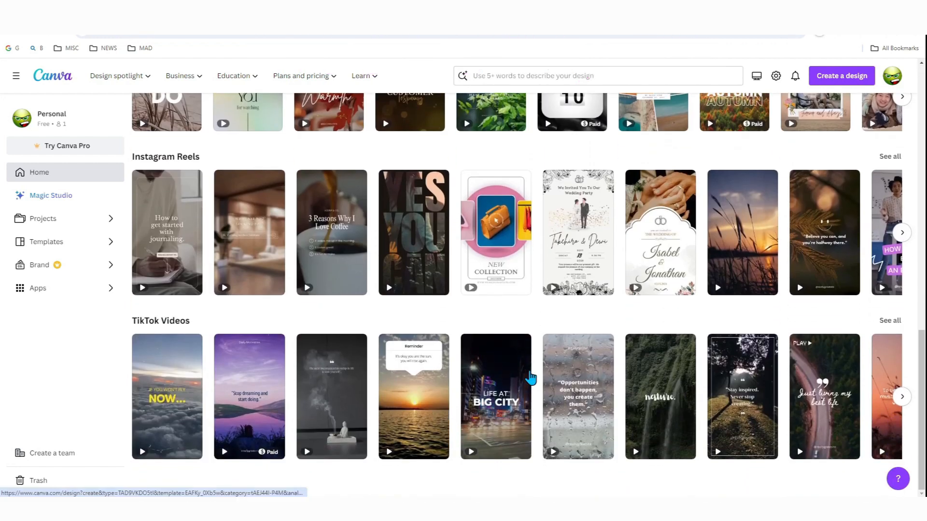
{"action": "scroll", "coordinate": [531, 379], "scroll_direction": "up", "scroll_amount": 15}
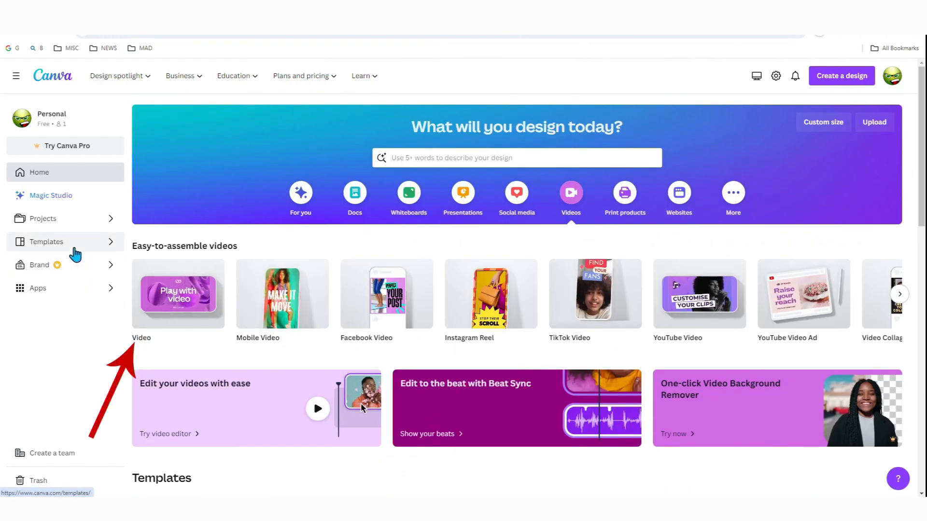
Step: Create a blank video design and open the Beige and Brown Neutral Elegant Welcome YouTube Intro Video template's details
{"action": "left_click", "coordinate": [176, 319]}
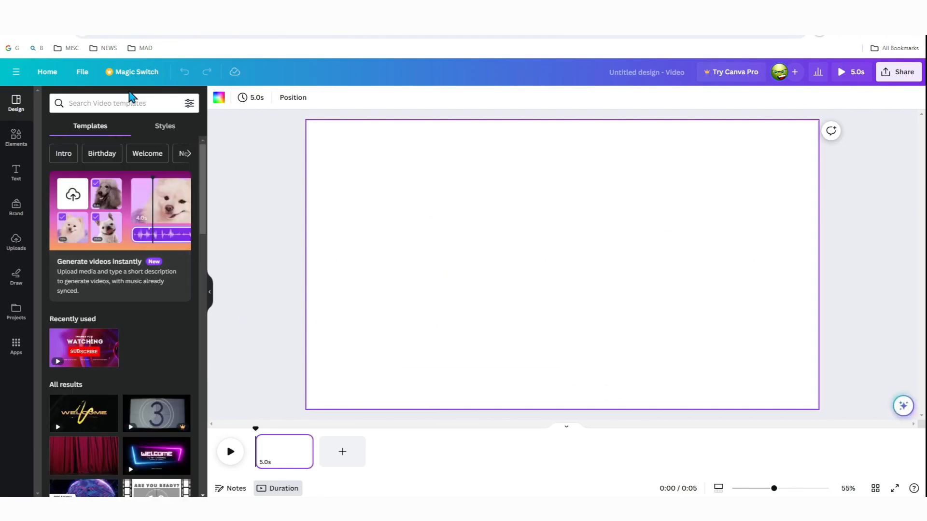
{"action": "left_click", "coordinate": [134, 100]}
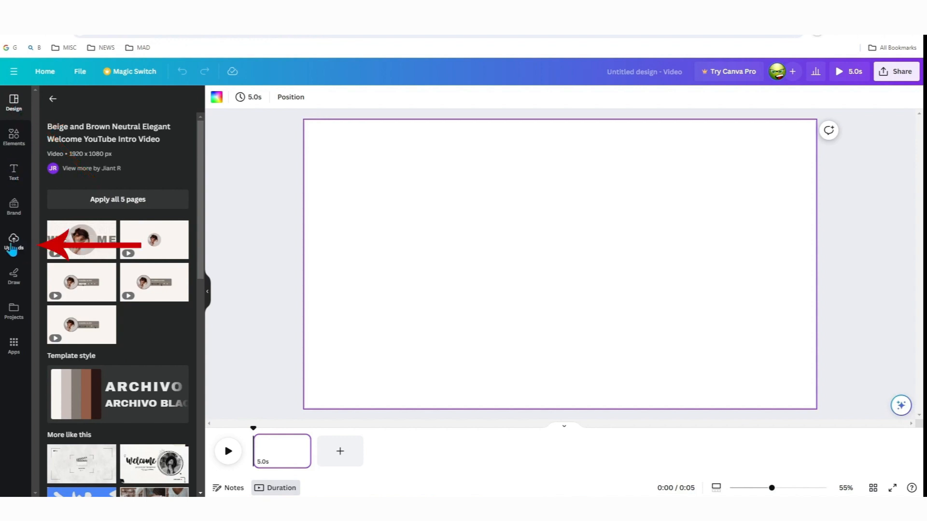
Step: Place the uploaded 1:26 video on the blank page, open its volume setting and close it again
{"action": "left_click_drag", "start_coordinate": [926, 265], "coordinate": [488, 279]}
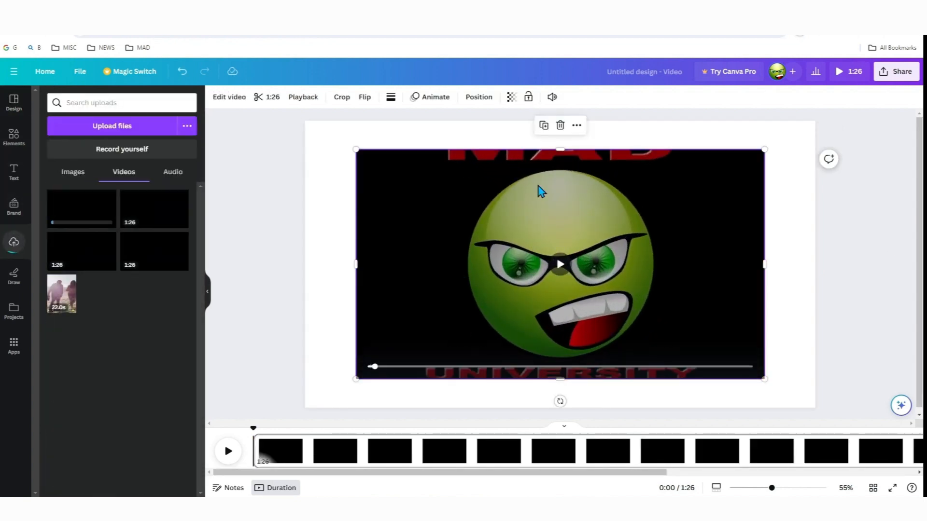
{"action": "left_click", "coordinate": [553, 97]}
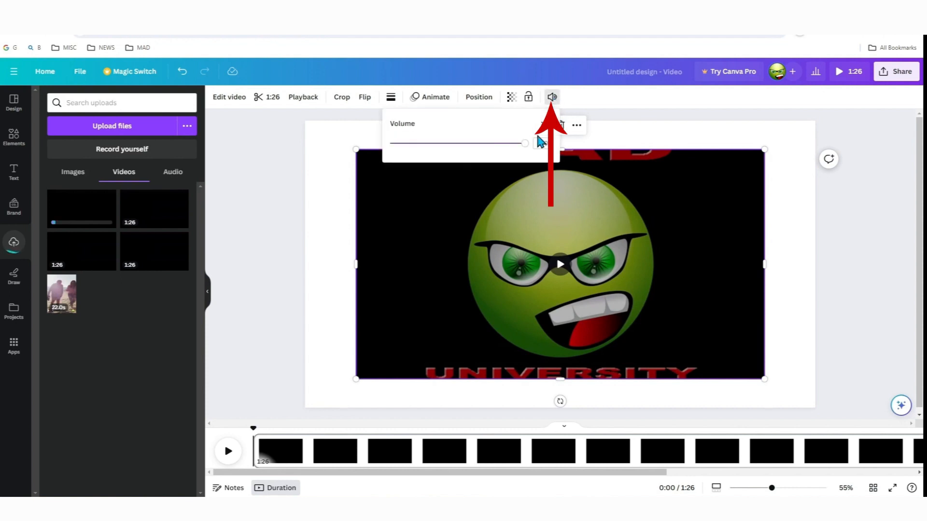
{"action": "left_click", "coordinate": [504, 408]}
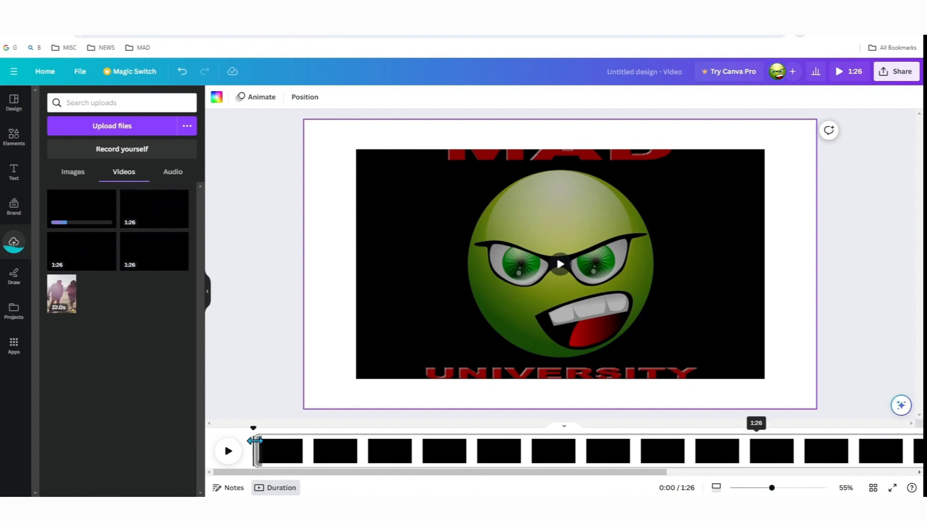
Step: Trim the start of the video page to a length of 1:13 and split the page at 0:08
{"action": "left_click", "coordinate": [256, 441]}
{"action": "left_click_drag", "start_coordinate": [257, 440], "coordinate": [414, 445]}
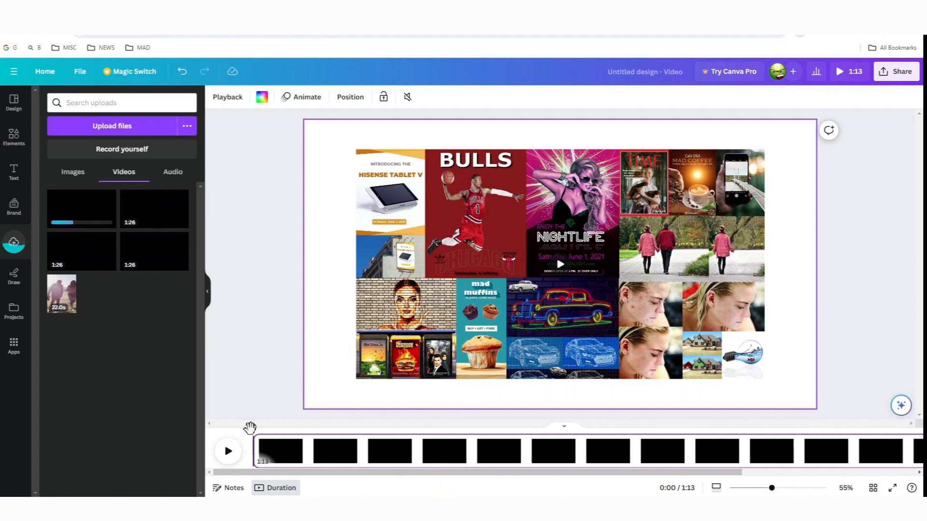
{"action": "left_click_drag", "start_coordinate": [254, 427], "coordinate": [352, 427]}
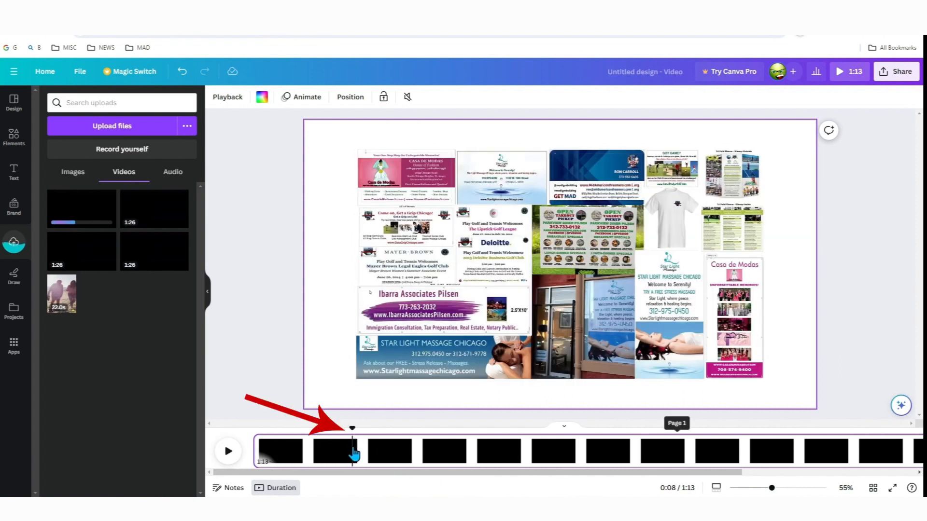
{"action": "right_click", "coordinate": [353, 455]}
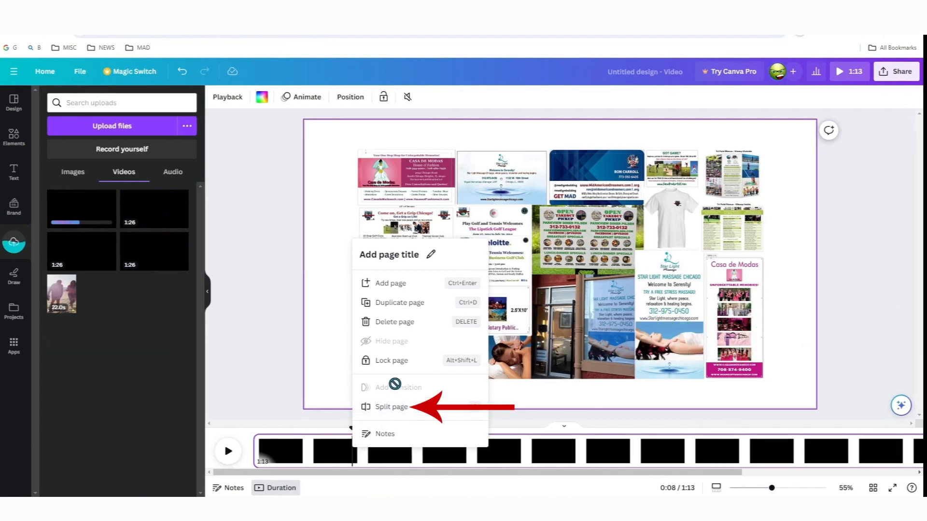
{"action": "left_click", "coordinate": [394, 411]}
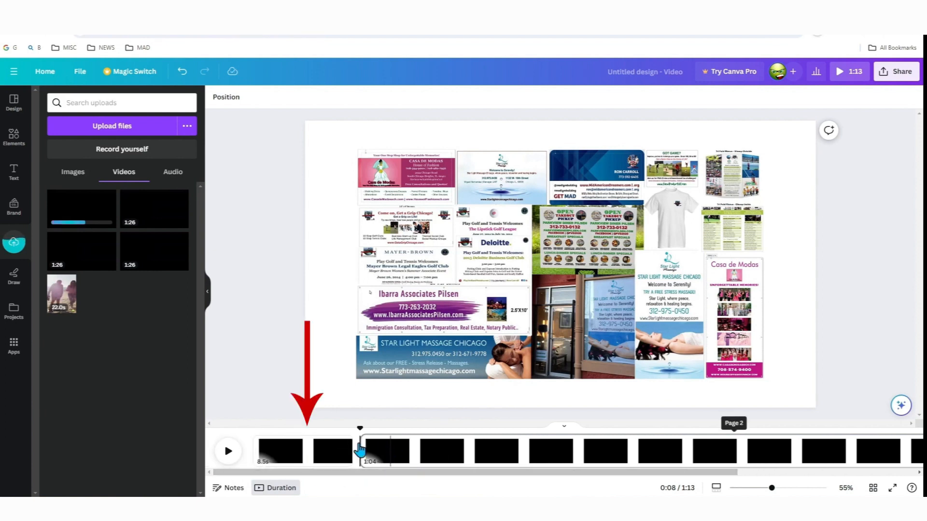
Step: Add a Line Wipe transition between the first and second pages in the timeline
{"action": "right_click", "coordinate": [333, 450]}
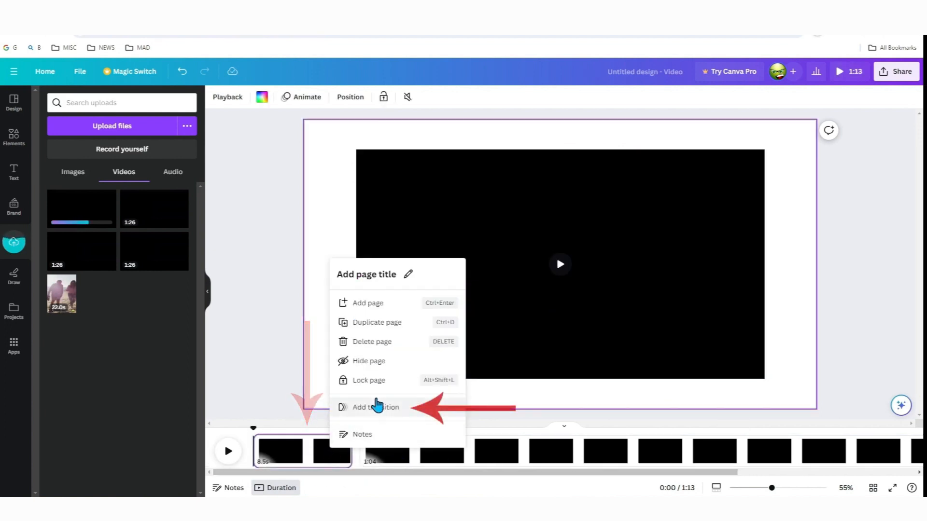
{"action": "left_click", "coordinate": [433, 458]}
{"action": "mouse_move", "coordinate": [360, 454]}
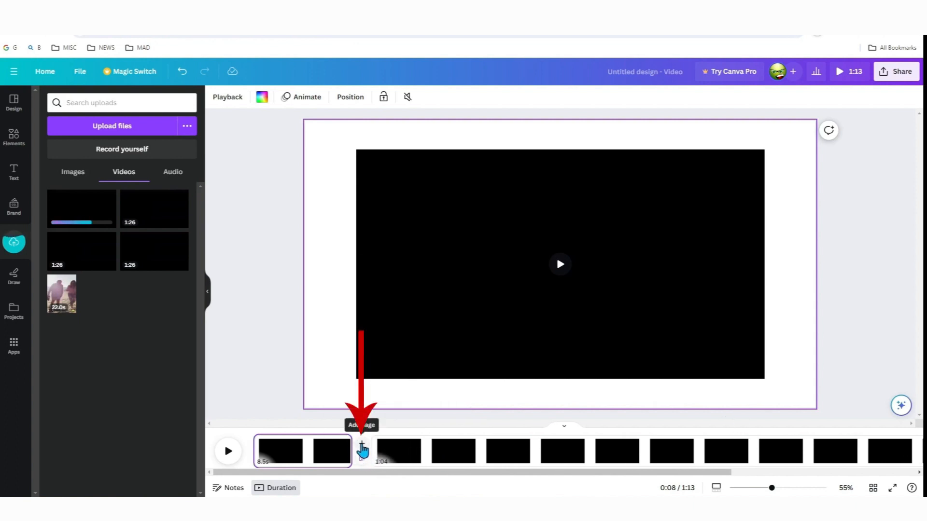
{"action": "left_click", "coordinate": [362, 461]}
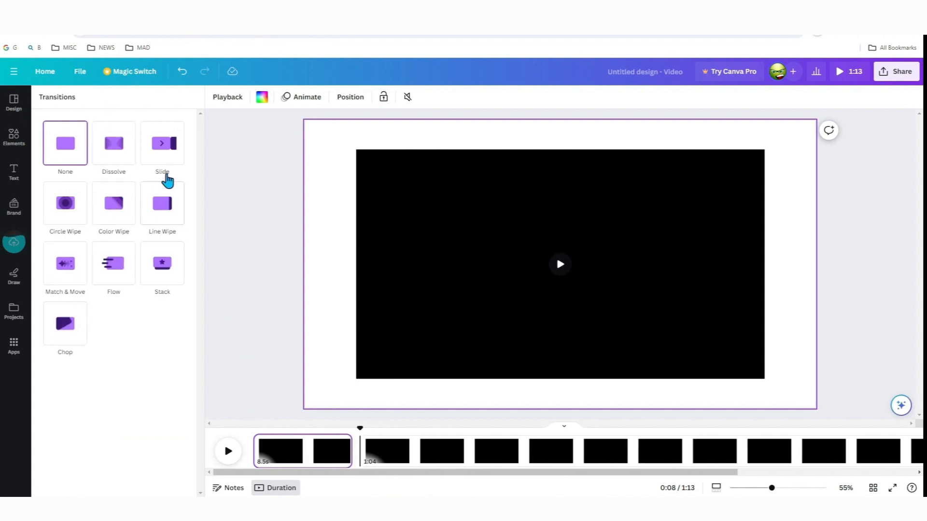
{"action": "left_click", "coordinate": [116, 149]}
{"action": "left_click", "coordinate": [161, 262]}
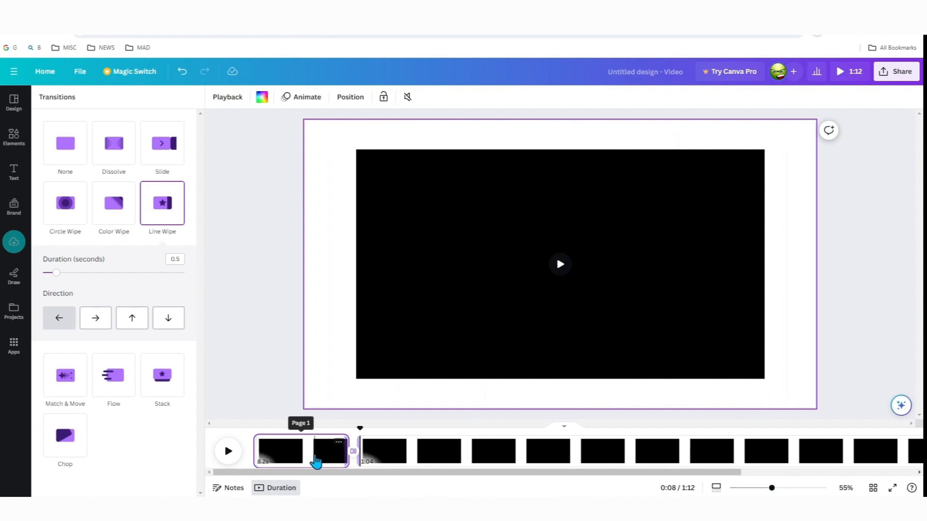
Step: Split the second page at 0:16 on the timeline
{"action": "left_click", "coordinate": [443, 440]}
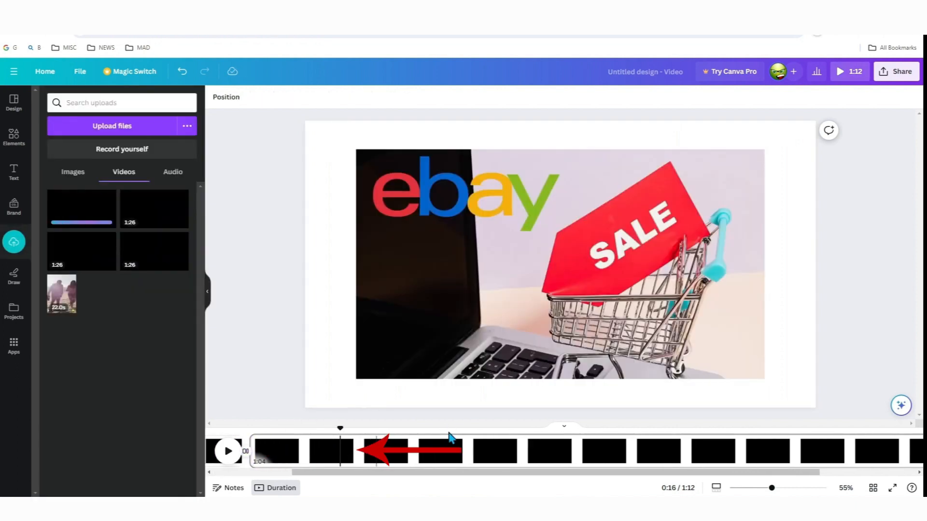
{"action": "right_click", "coordinate": [341, 450]}
{"action": "left_click", "coordinate": [376, 404]}
{"action": "left_click_drag", "start_coordinate": [377, 478], "coordinate": [279, 479]}
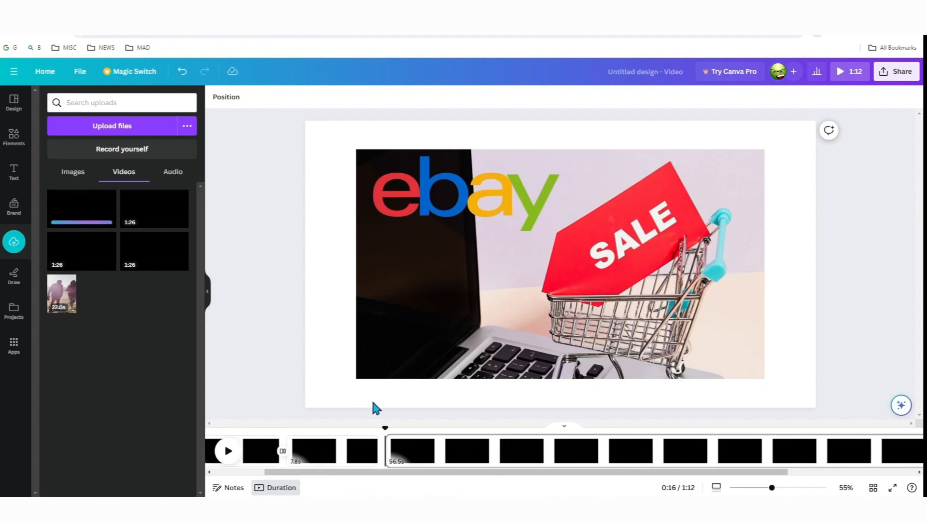
Step: Look through the text styles and font combinations and add a default heading to the first page
{"action": "left_click", "coordinate": [316, 451]}
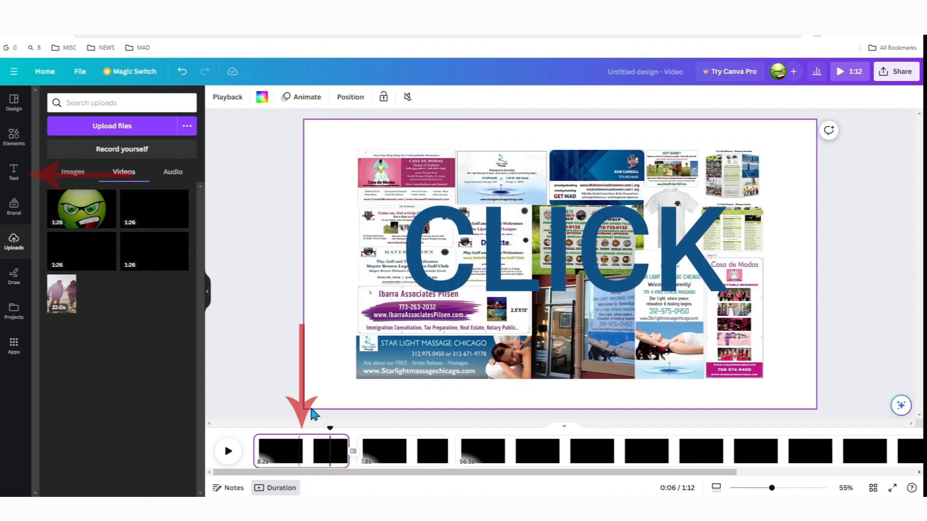
{"action": "left_click", "coordinate": [14, 170]}
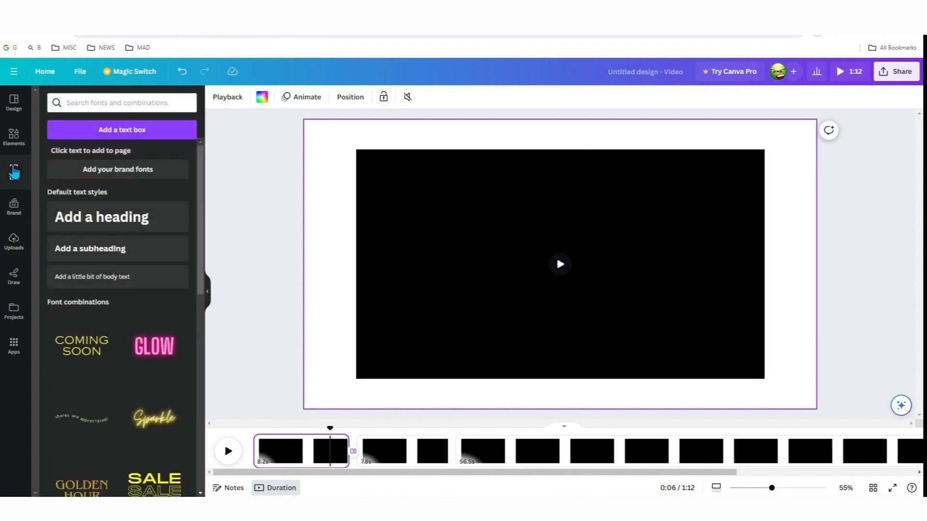
{"action": "scroll", "coordinate": [153, 356], "scroll_direction": "down", "scroll_amount": 10}
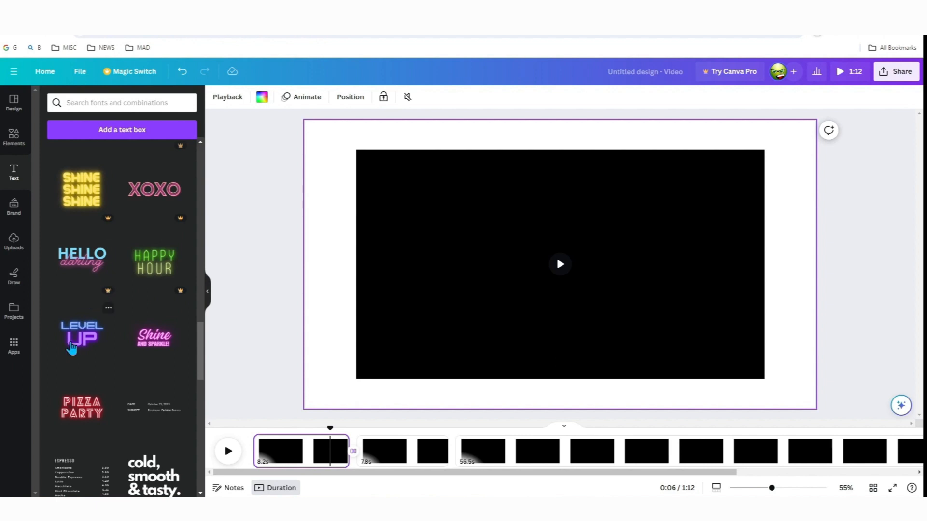
{"action": "scroll", "coordinate": [117, 272], "scroll_direction": "up", "scroll_amount": 10}
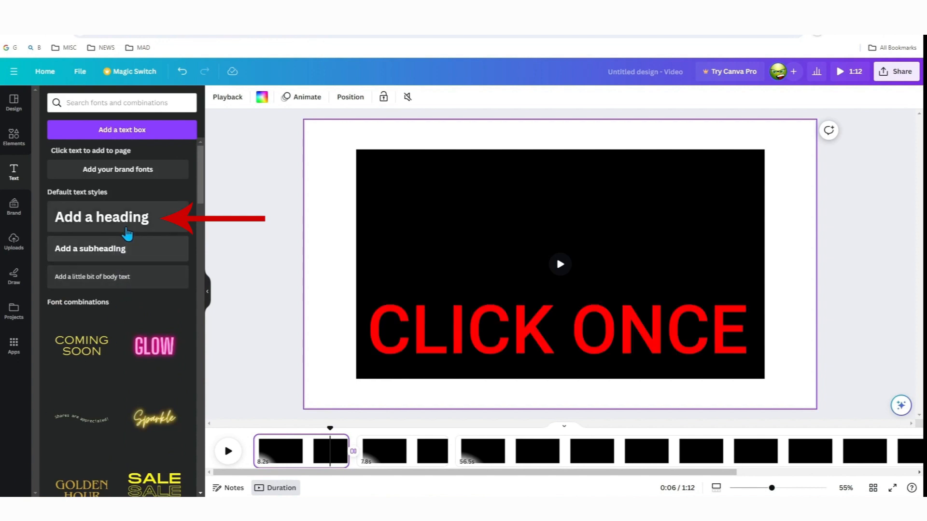
{"action": "left_click", "coordinate": [128, 223]}
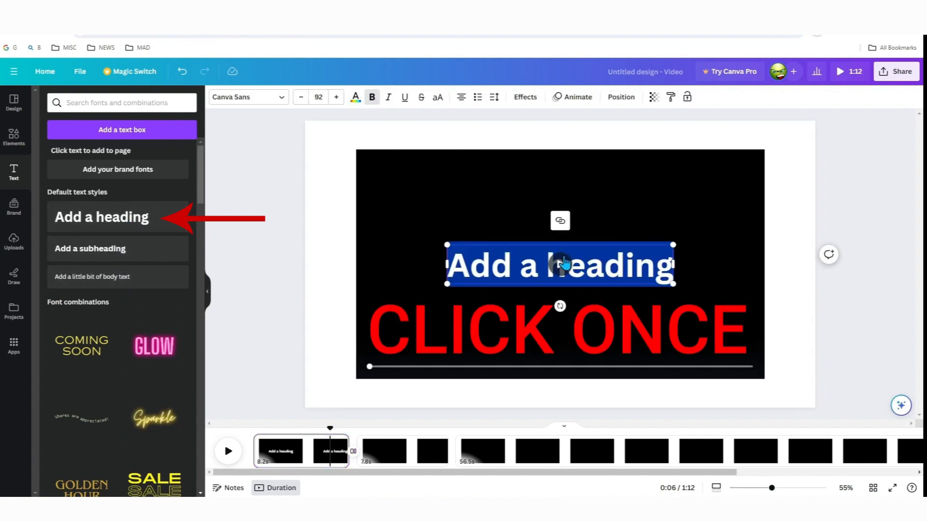
Step: Set the heading's font to Horizon, scale it down to size 77.1 and reposition it near the page's centre
{"action": "left_click", "coordinate": [276, 99]}
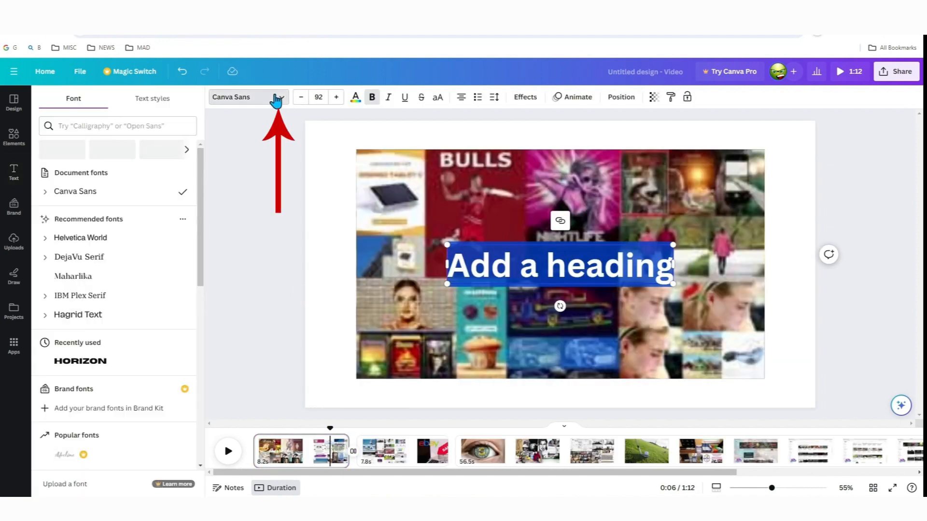
{"action": "left_click", "coordinate": [79, 363]}
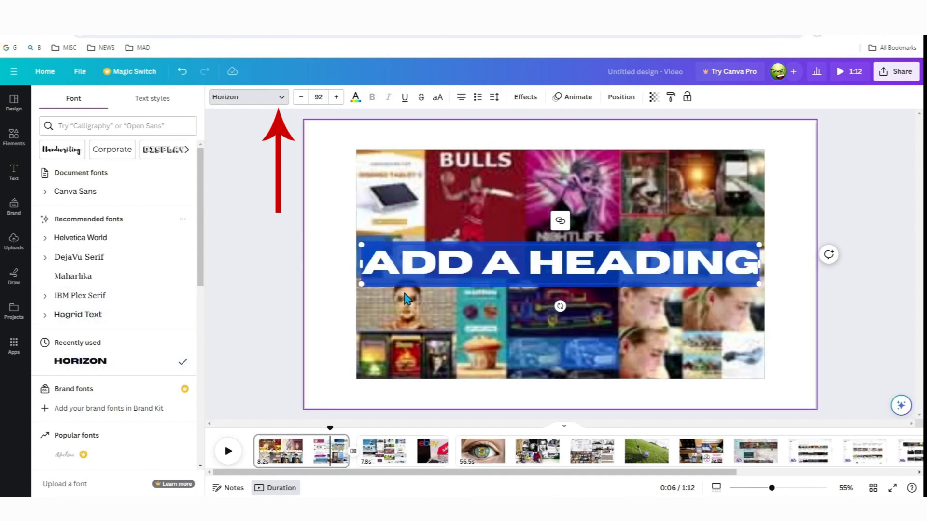
{"action": "left_click_drag", "start_coordinate": [760, 246], "coordinate": [695, 251]}
{"action": "left_click", "coordinate": [555, 309]}
{"action": "left_click_drag", "start_coordinate": [535, 265], "coordinate": [553, 261]}
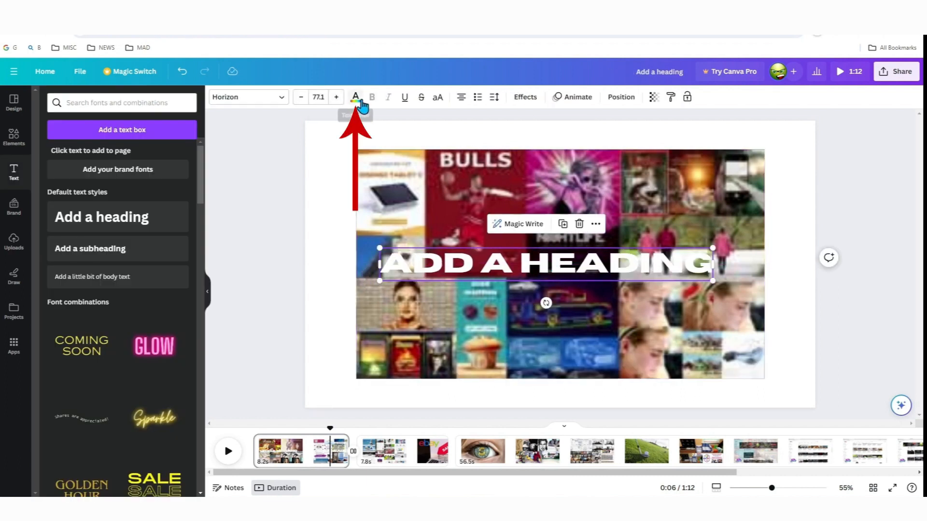
Step: View the text color choices and apply the Wipe text animation to the heading
{"action": "left_click", "coordinate": [361, 102]}
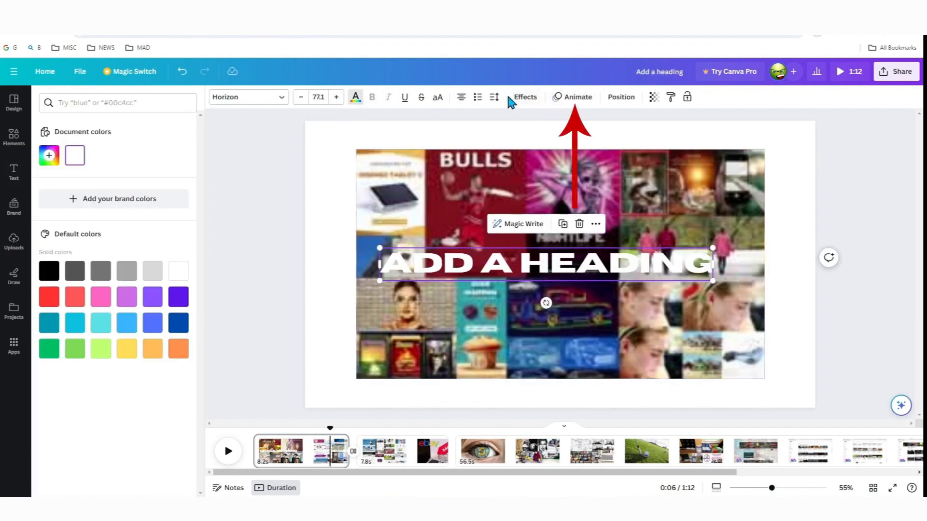
{"action": "left_click", "coordinate": [572, 99]}
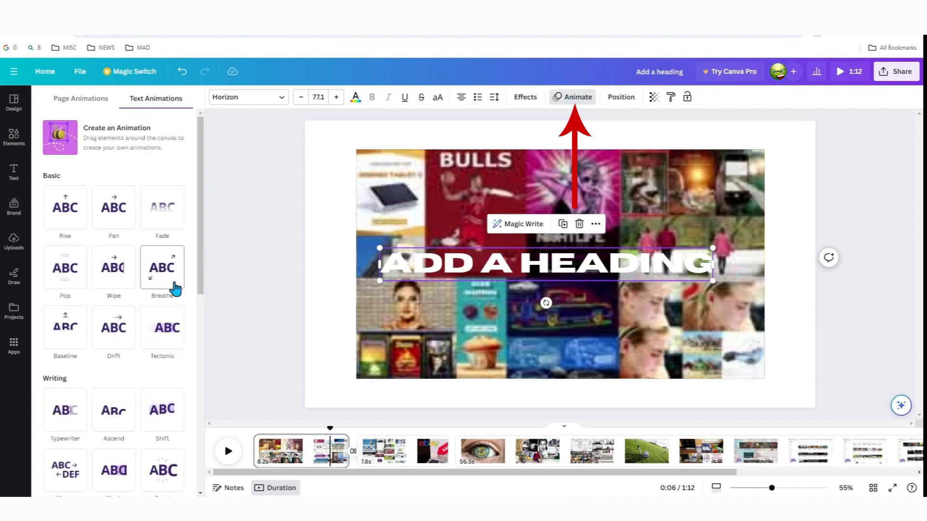
{"action": "left_click", "coordinate": [120, 270]}
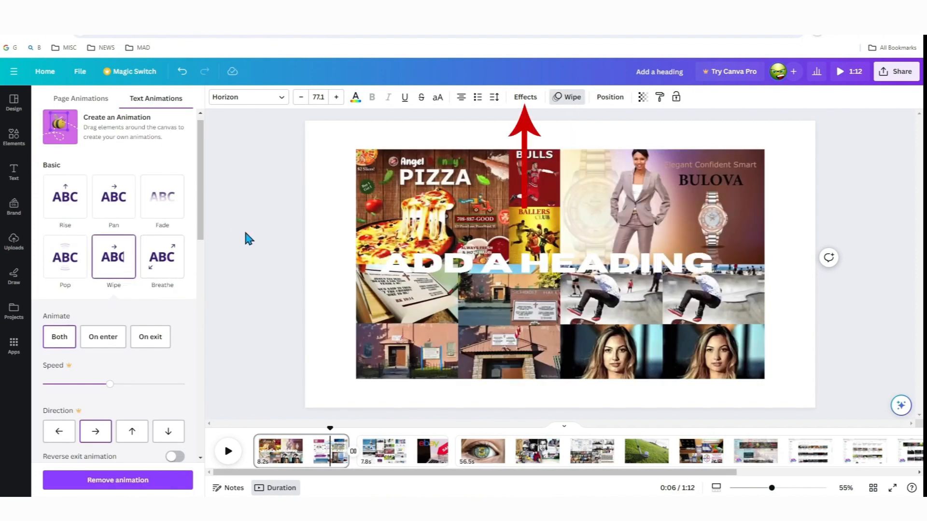
Step: Try the Shadow style on the heading and replace it with the Neon effect at intensity 27
{"action": "left_click", "coordinate": [525, 97]}
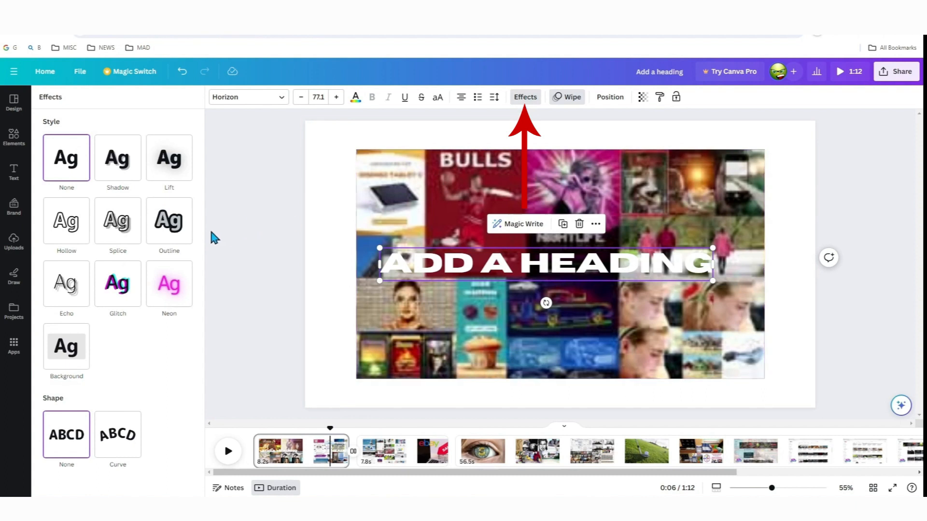
{"action": "left_click", "coordinate": [115, 175]}
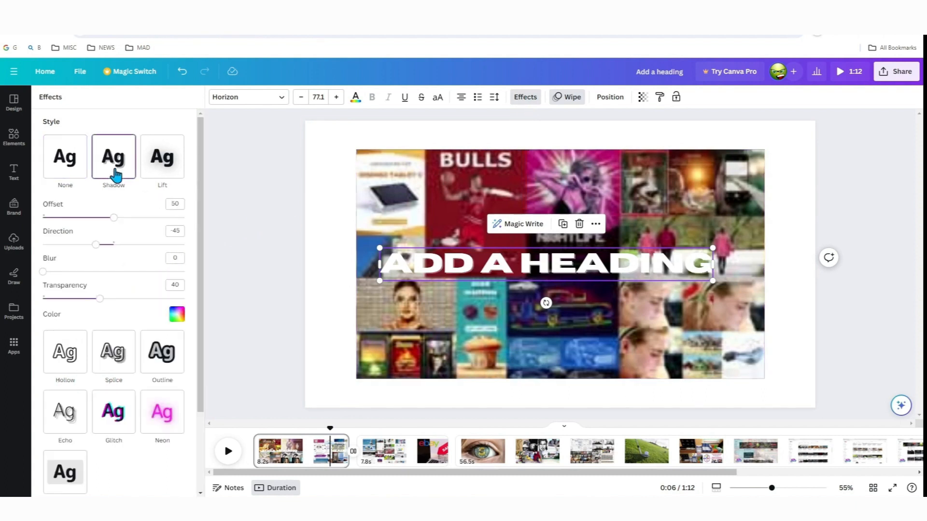
{"action": "scroll", "coordinate": [145, 290], "scroll_direction": "down", "scroll_amount": 2}
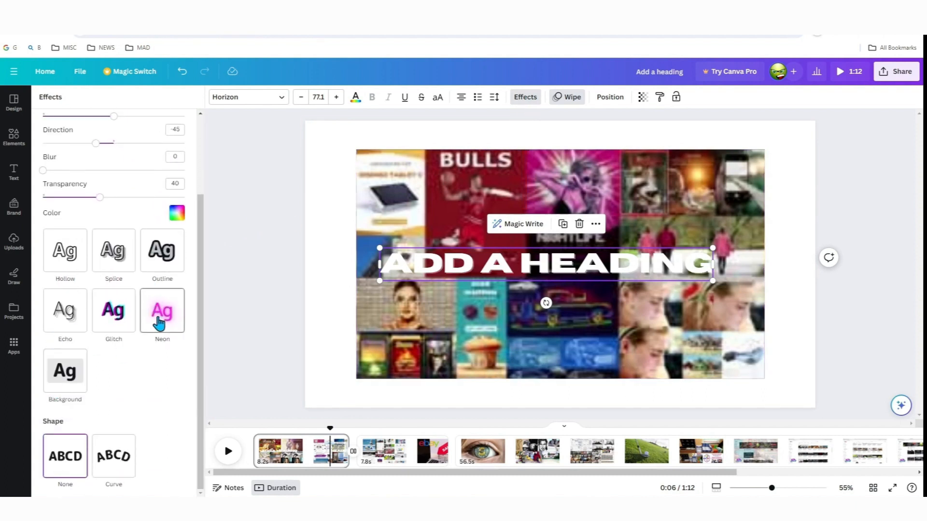
{"action": "left_click", "coordinate": [159, 321]}
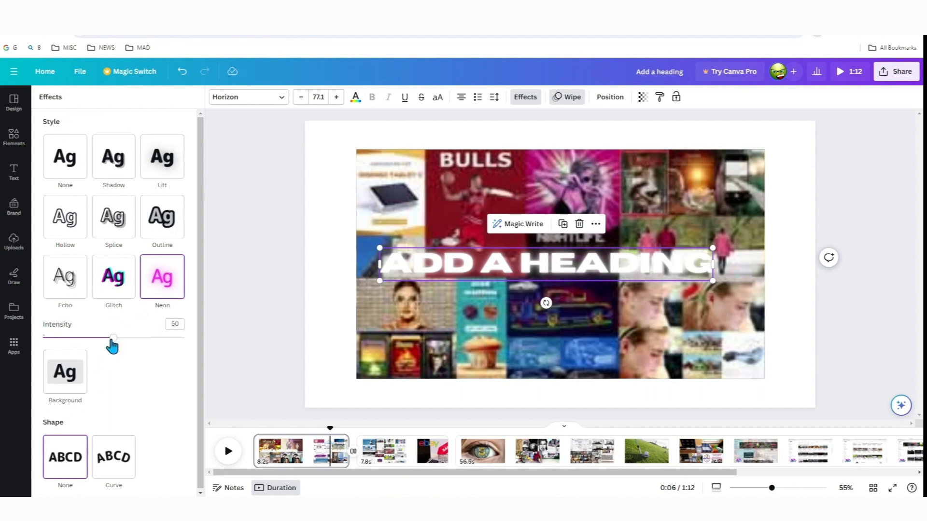
{"action": "mouse_move", "coordinate": [114, 345]}
{"action": "left_mouse_down"}
{"action": "mouse_move", "coordinate": [63, 343]}
{"action": "mouse_move", "coordinate": [109, 346]}
{"action": "left_mouse_up"}
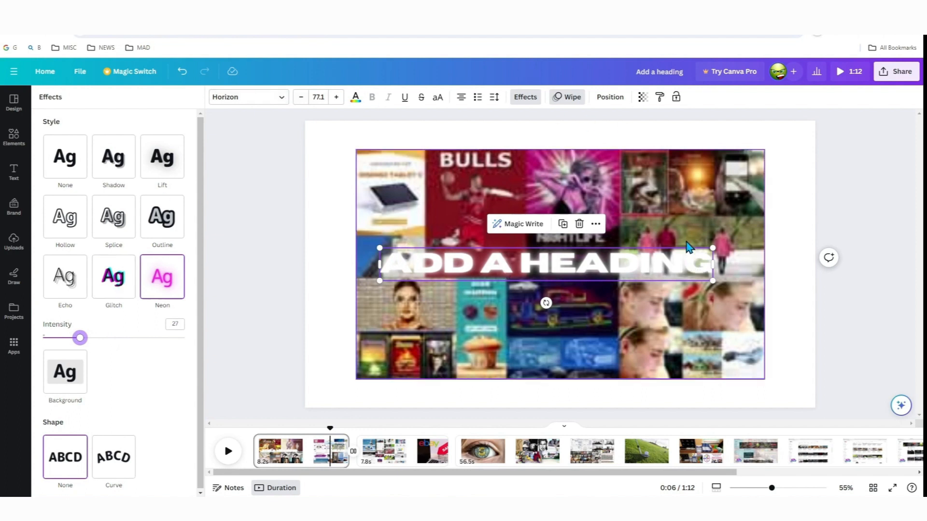
Step: Add a square shape and stretch it into a wide, low banner behind the whole heading
{"action": "left_click", "coordinate": [14, 138]}
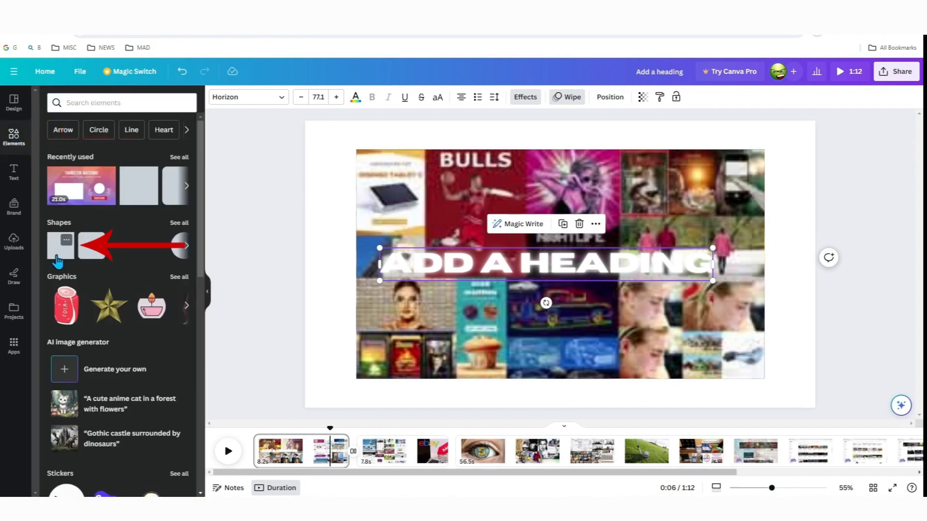
{"action": "left_click", "coordinate": [60, 249]}
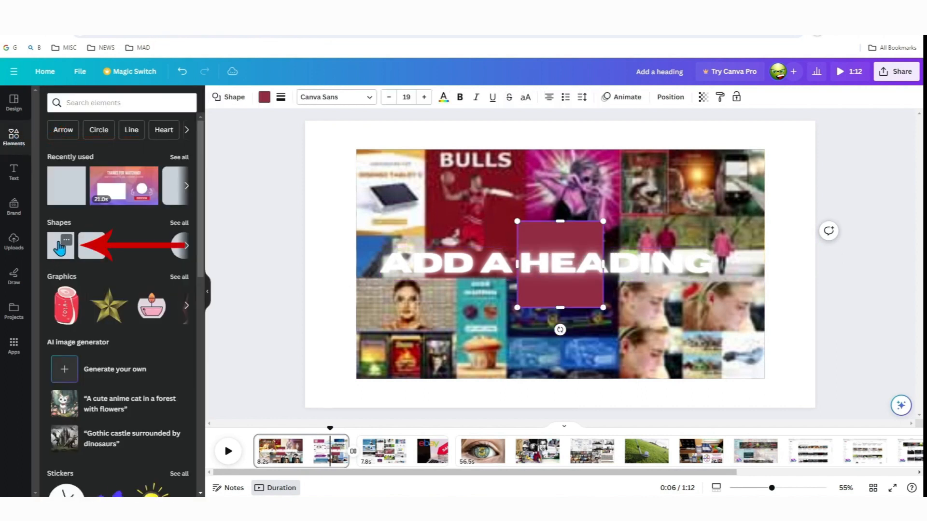
{"action": "left_click_drag", "start_coordinate": [543, 292], "coordinate": [399, 292]}
{"action": "left_click_drag", "start_coordinate": [460, 265], "coordinate": [723, 265]}
{"action": "left_click_drag", "start_coordinate": [548, 308], "coordinate": [548, 299]}
{"action": "left_click_drag", "start_coordinate": [549, 300], "coordinate": [549, 290]}
{"action": "left_click", "coordinate": [565, 295]}
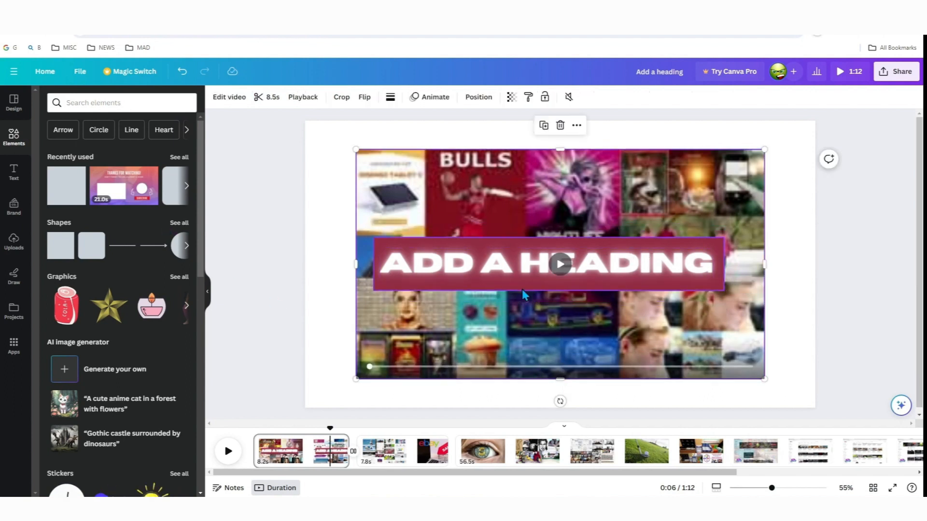
Step: Browse the elements, add the uploaded Greece Travel Ad image to the first page and select that page at 0:02
{"action": "scroll", "coordinate": [136, 309], "scroll_direction": "down", "scroll_amount": 10}
{"action": "scroll", "coordinate": [136, 309], "scroll_direction": "down", "scroll_amount": 10}
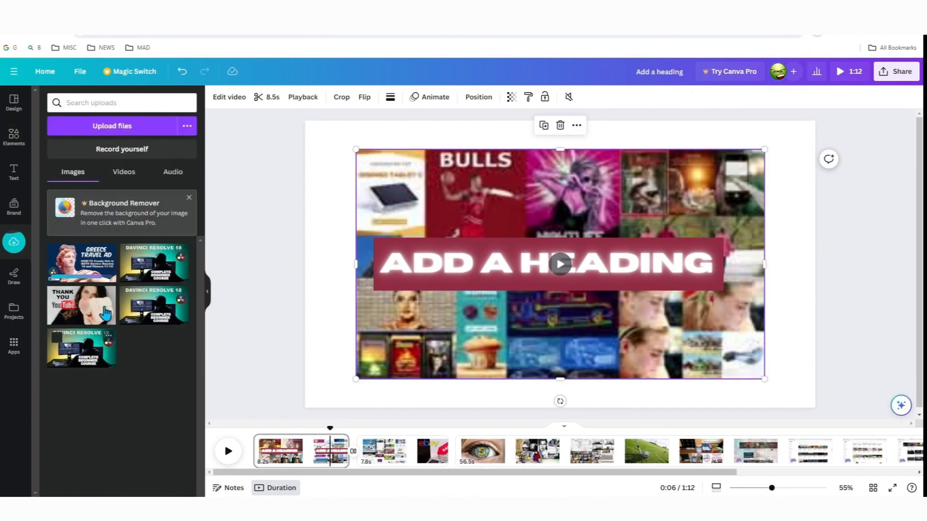
{"action": "left_click", "coordinate": [81, 263]}
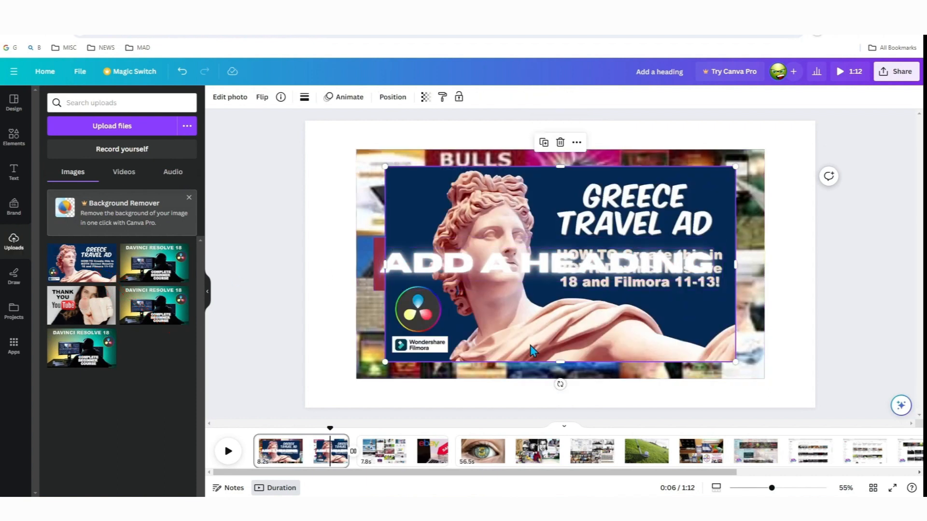
{"action": "left_click", "coordinate": [279, 452]}
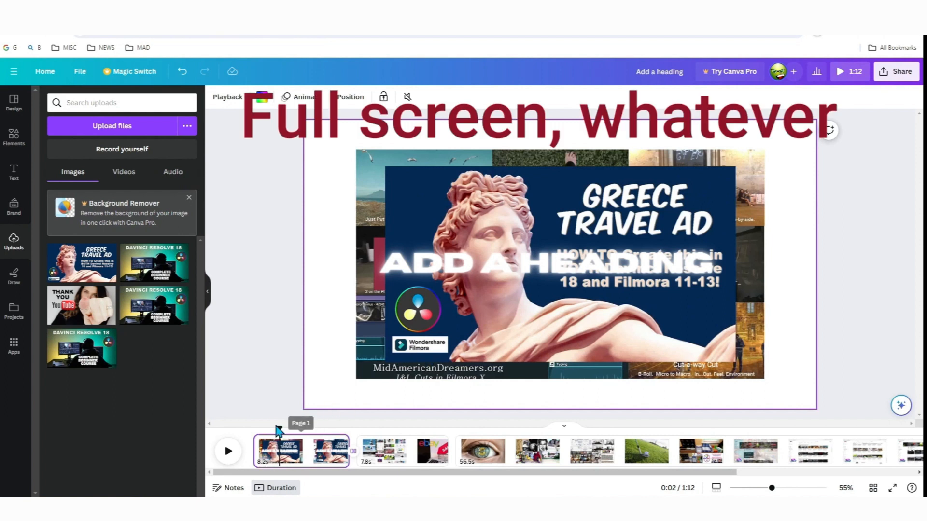
Step: Shrink the Greece Travel Ad image into the first page's upper-right area and add the Thank You YouTube image to that page
{"action": "left_click_drag", "start_coordinate": [281, 428], "coordinate": [288, 428]}
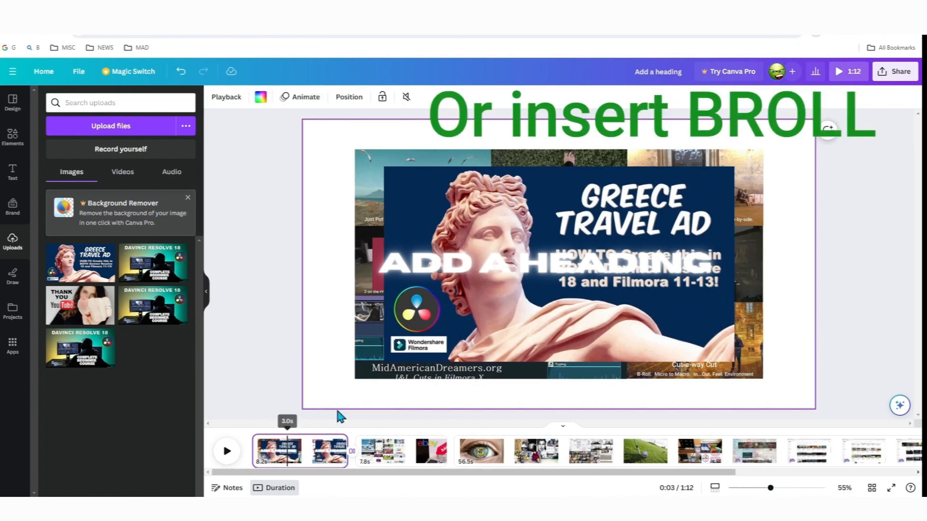
{"action": "left_click", "coordinate": [511, 327]}
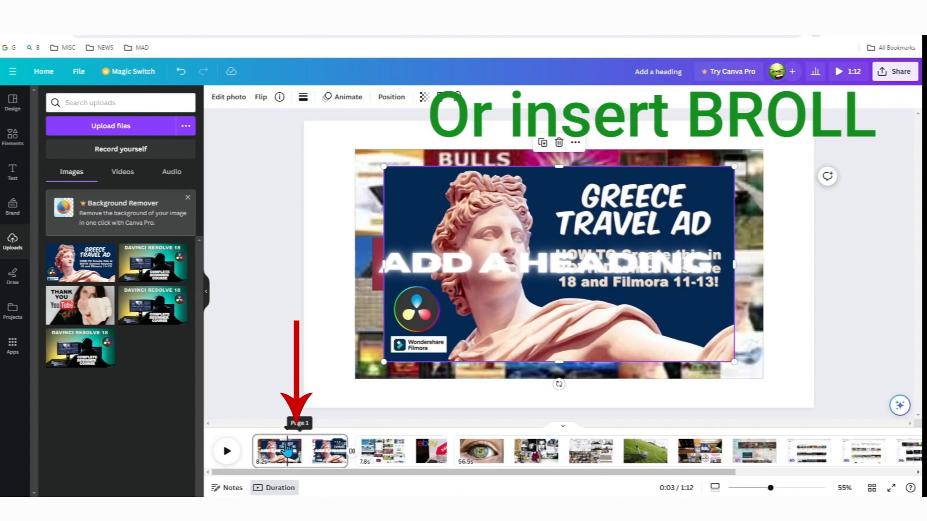
{"action": "left_click_drag", "start_coordinate": [385, 361], "coordinate": [599, 241]}
{"action": "left_click_drag", "start_coordinate": [650, 193], "coordinate": [670, 188]}
{"action": "left_click_drag", "start_coordinate": [90, 315], "coordinate": [641, 242]}
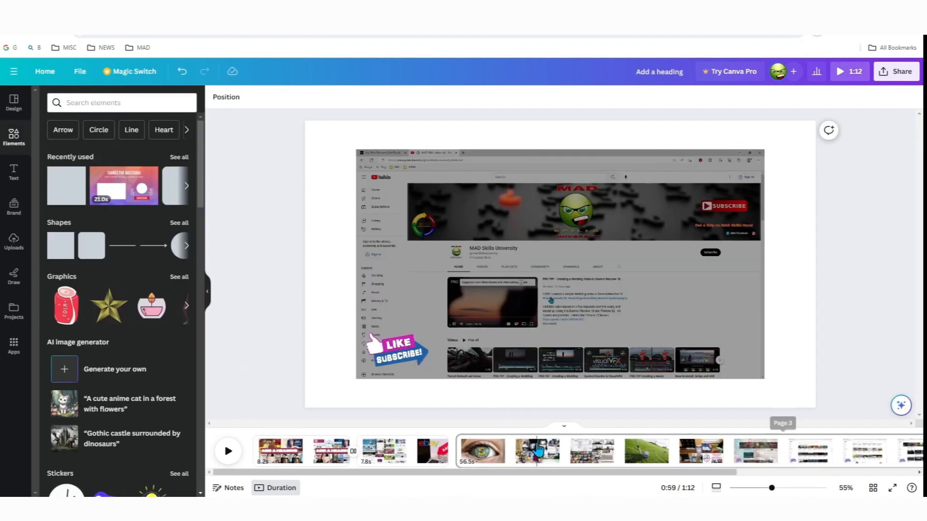
Step: Split the third page after its first 8.5 s and trim the end of the second part to 35.2 s
{"action": "left_click", "coordinate": [555, 453]}
{"action": "right_click", "coordinate": [556, 454]}
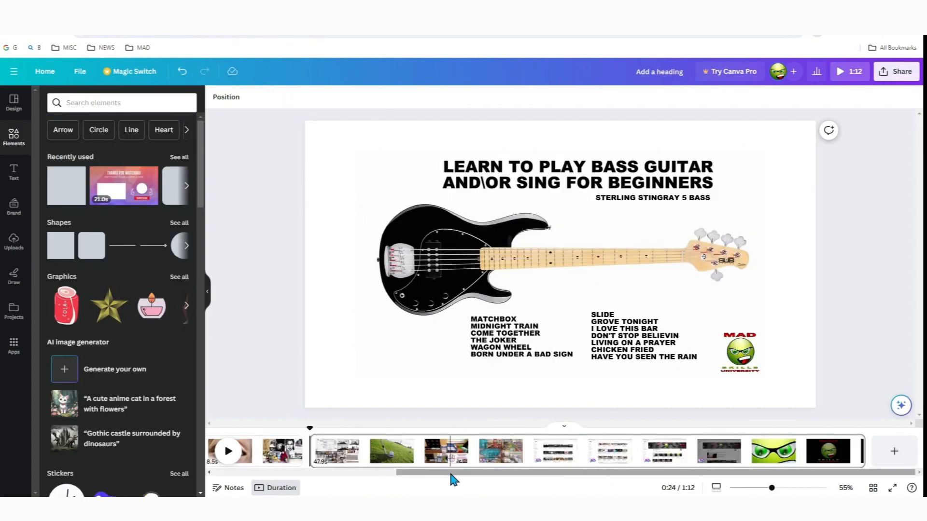
{"action": "left_click_drag", "start_coordinate": [450, 472], "coordinate": [334, 476]}
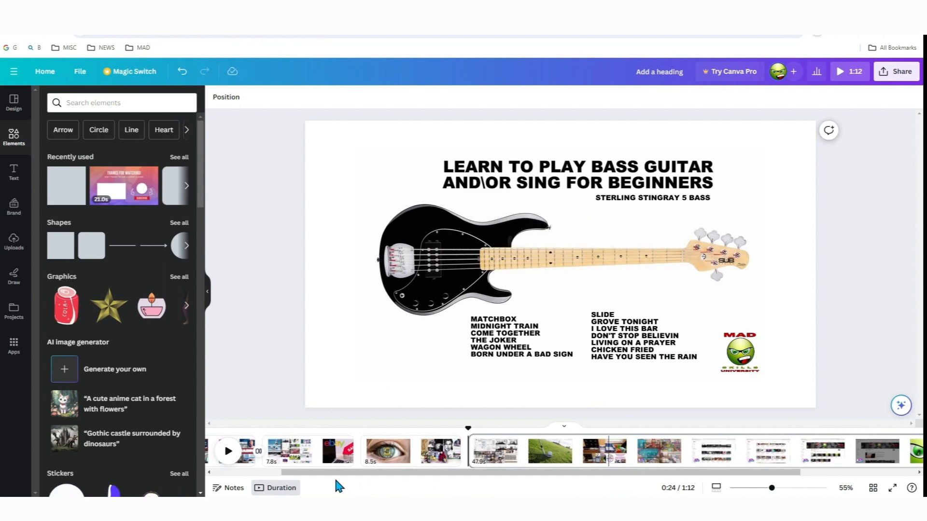
{"action": "left_click_drag", "start_coordinate": [385, 453], "coordinate": [329, 449]}
{"action": "left_click_drag", "start_coordinate": [865, 454], "coordinate": [713, 451]}
Step: Search the element videos for youtube outro, add the Thanks for Watching clip as the last page and apply a Line Wipe transition before it
{"action": "left_click", "coordinate": [133, 103]}
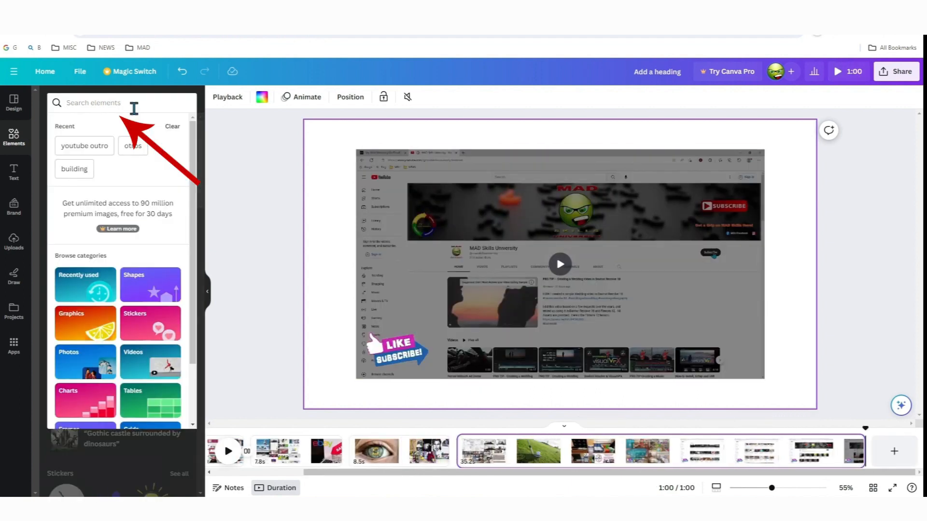
{"action": "left_click", "coordinate": [104, 149]}
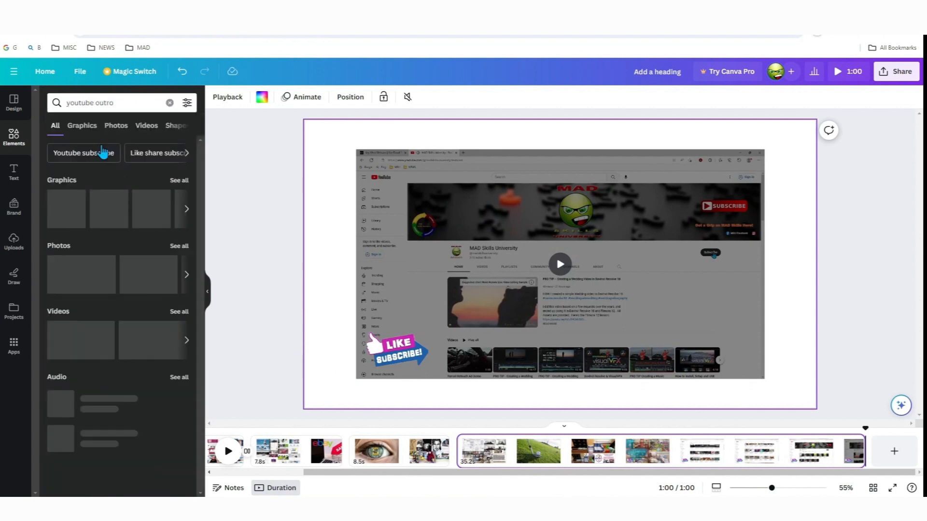
{"action": "left_click", "coordinate": [178, 306]}
{"action": "scroll", "coordinate": [132, 339], "scroll_direction": "down", "scroll_amount": 2}
{"action": "left_click_drag", "start_coordinate": [143, 203], "coordinate": [893, 449]}
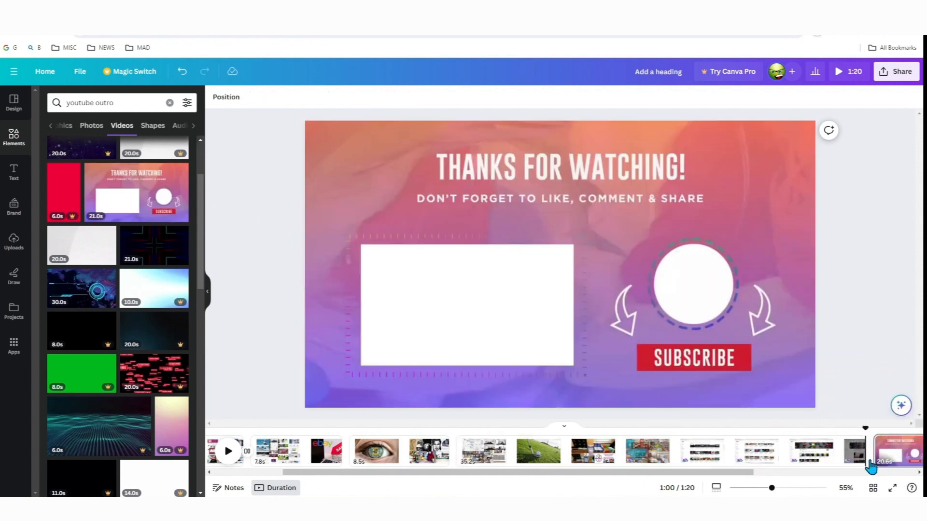
{"action": "left_click", "coordinate": [874, 463]}
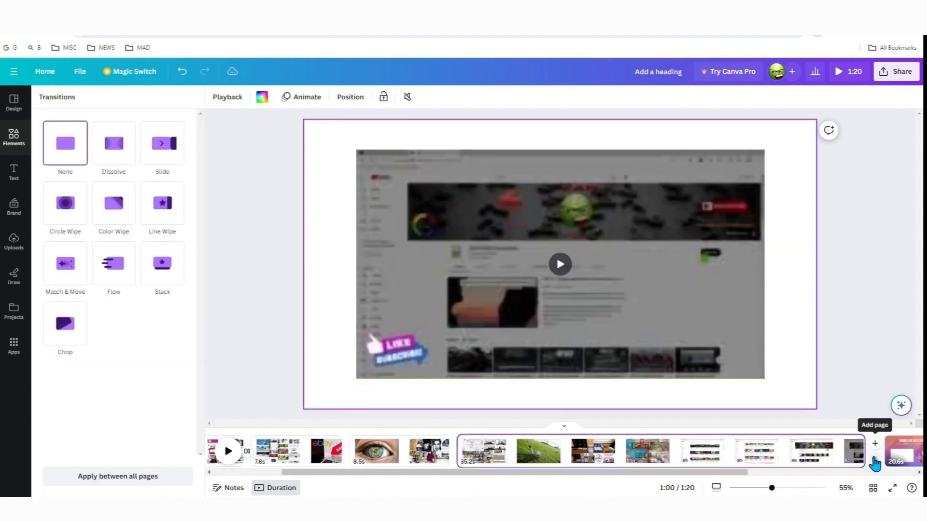
{"action": "left_click", "coordinate": [163, 210]}
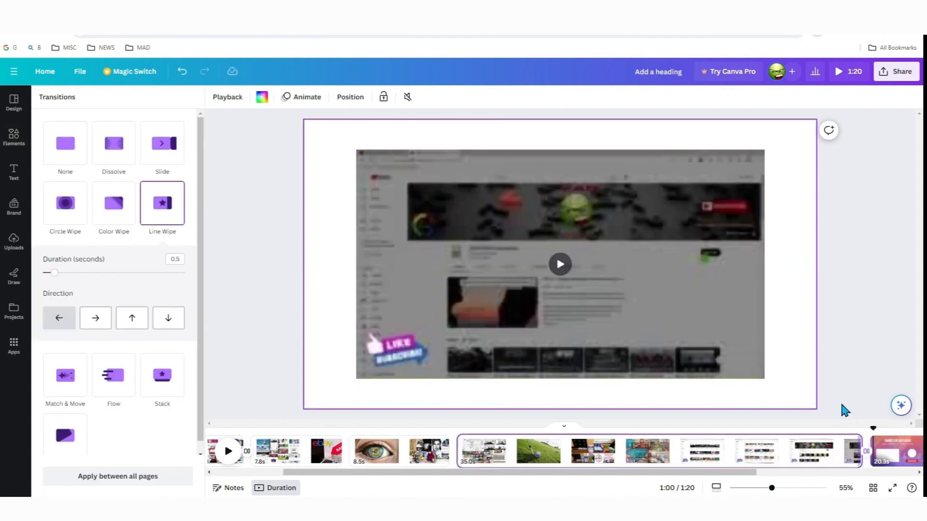
Step: Add the uploaded DaVinci Resolve 18 course image to the outro page and shrink it to fit the white rectangle
{"action": "left_click", "coordinate": [879, 449]}
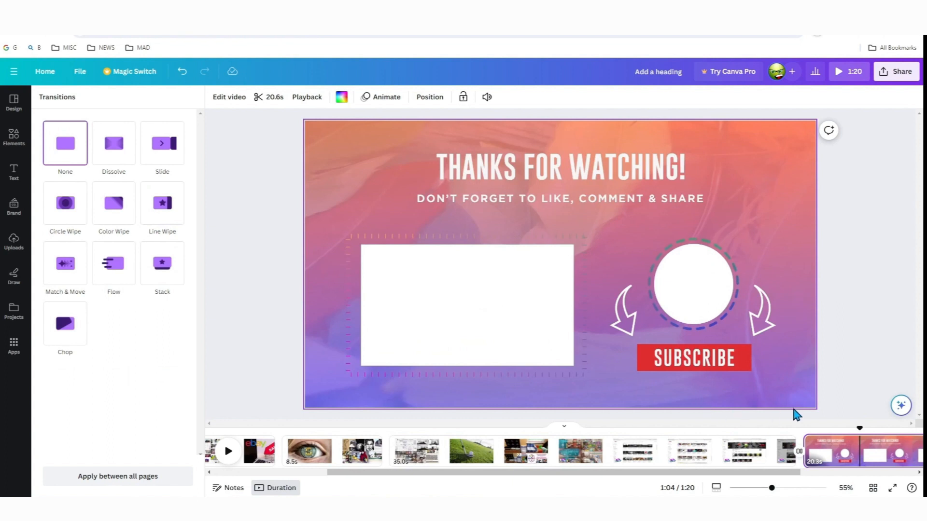
{"action": "left_click", "coordinate": [14, 242]}
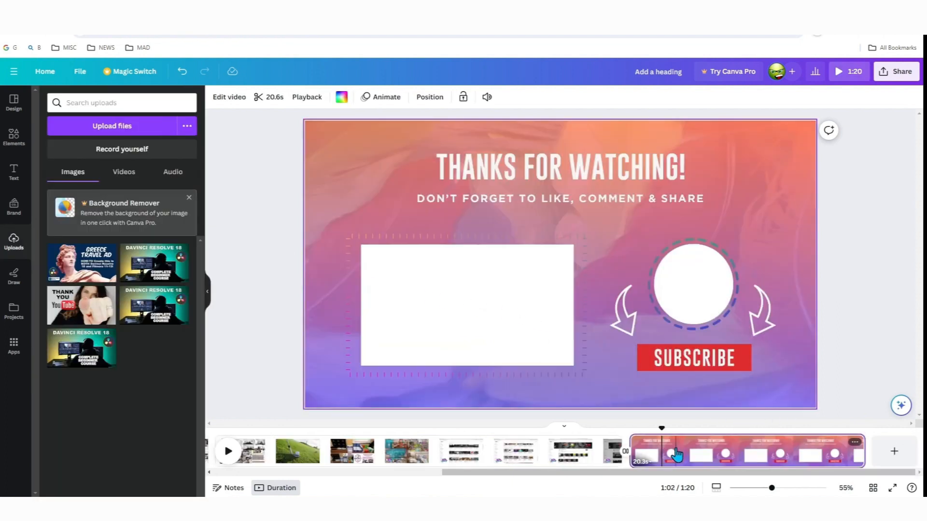
{"action": "left_click", "coordinate": [91, 347]}
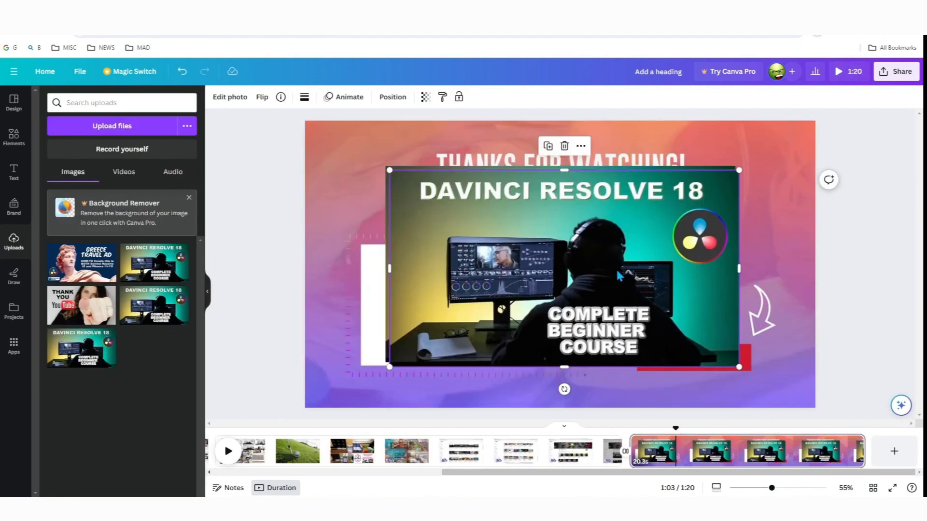
{"action": "left_click_drag", "start_coordinate": [618, 271], "coordinate": [618, 279]}
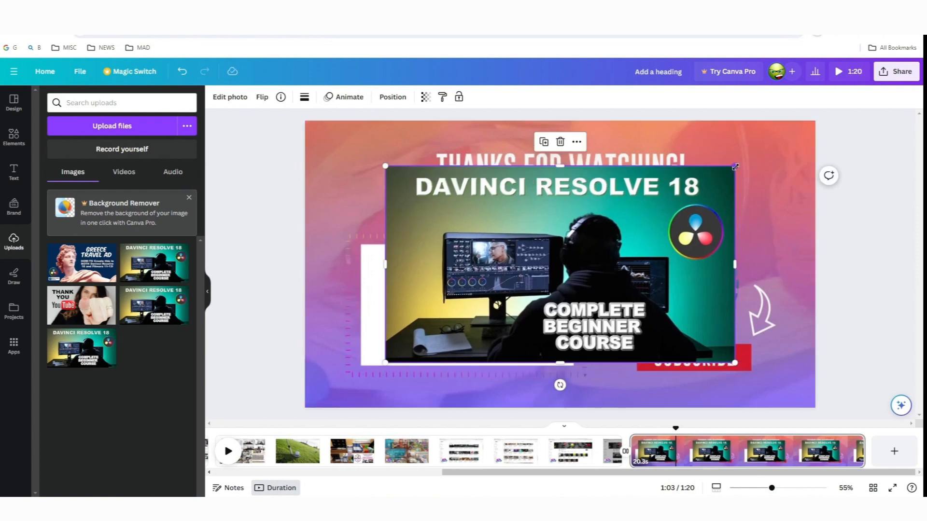
{"action": "left_click_drag", "start_coordinate": [734, 167], "coordinate": [575, 244]}
{"action": "left_click", "coordinate": [654, 311]}
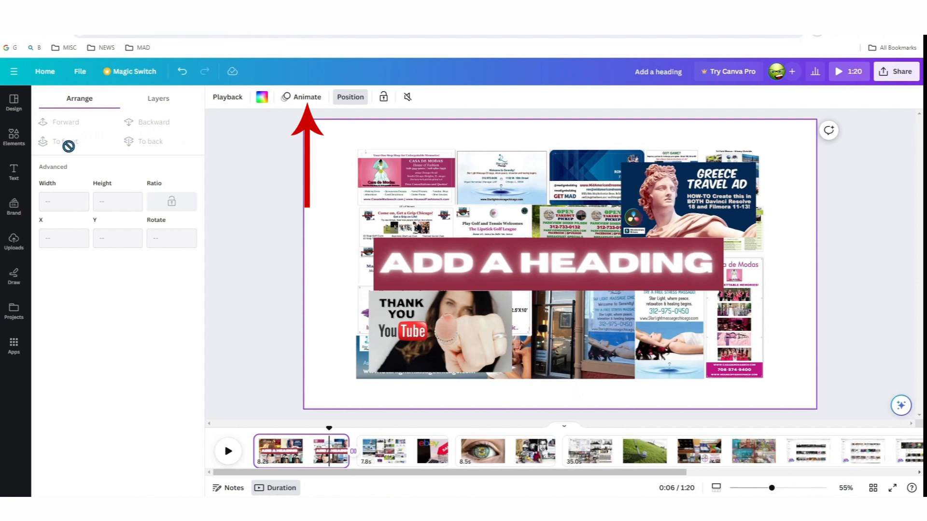
Step: Apply the Tumble page animation to the first page and open that page's options
{"action": "left_click", "coordinate": [301, 98]}
{"action": "scroll", "coordinate": [129, 343], "scroll_direction": "down", "scroll_amount": 5}
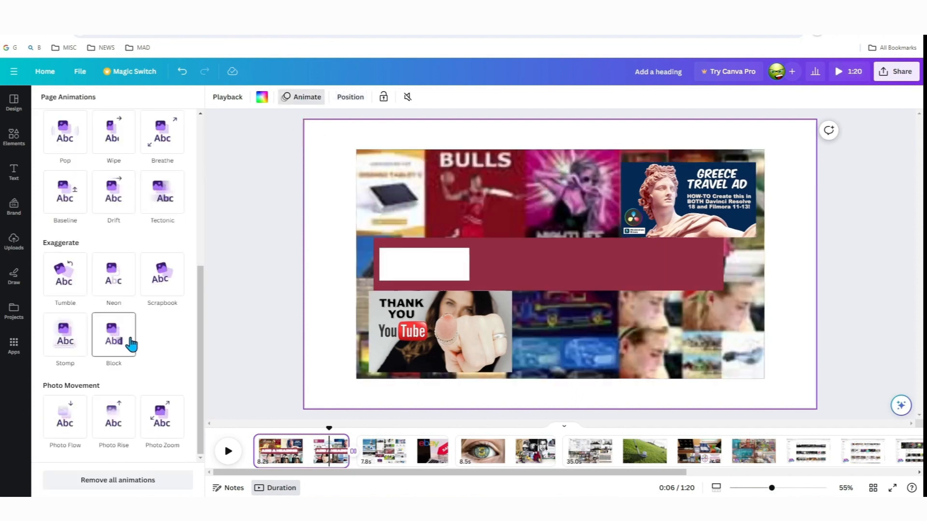
{"action": "left_click", "coordinate": [76, 279]}
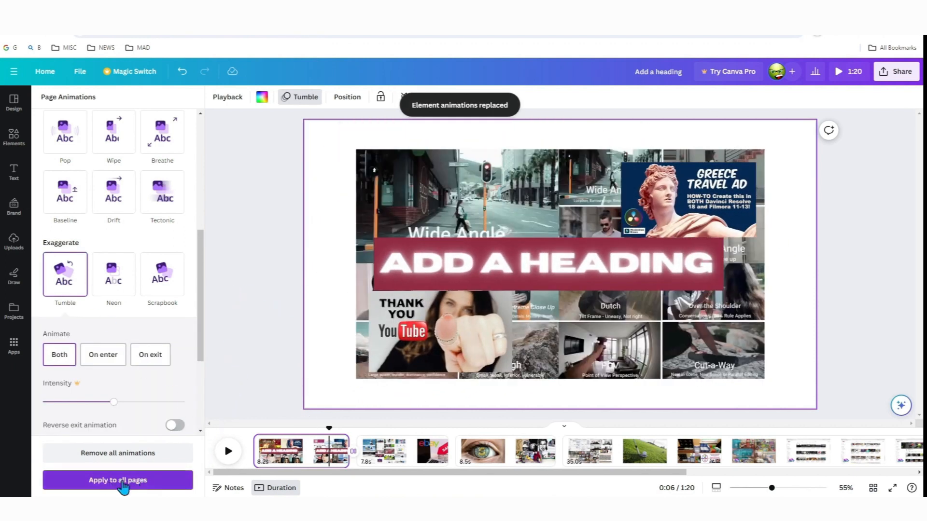
{"action": "scroll", "coordinate": [201, 265], "scroll_direction": "up", "scroll_amount": 6}
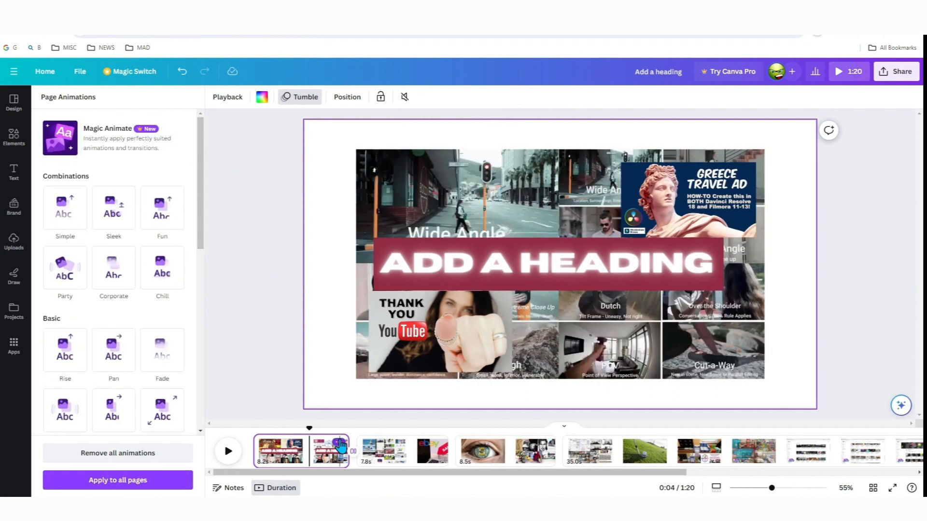
{"action": "left_click", "coordinate": [341, 446]}
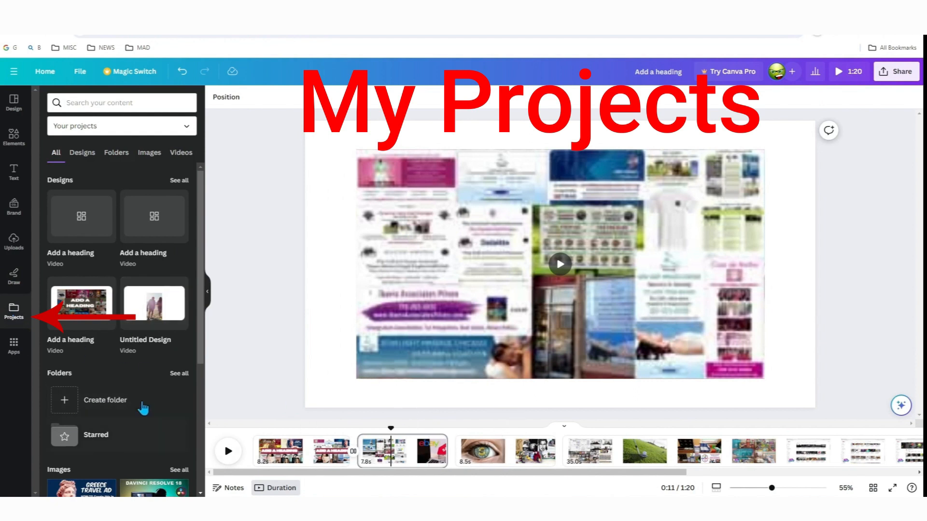
Step: Draw freehand red marker loops across the collage on the second page, open the marker's color choices and add another stroke
{"action": "left_click", "coordinate": [16, 280]}
{"action": "left_click_drag", "start_coordinate": [300, 293], "coordinate": [429, 263]}
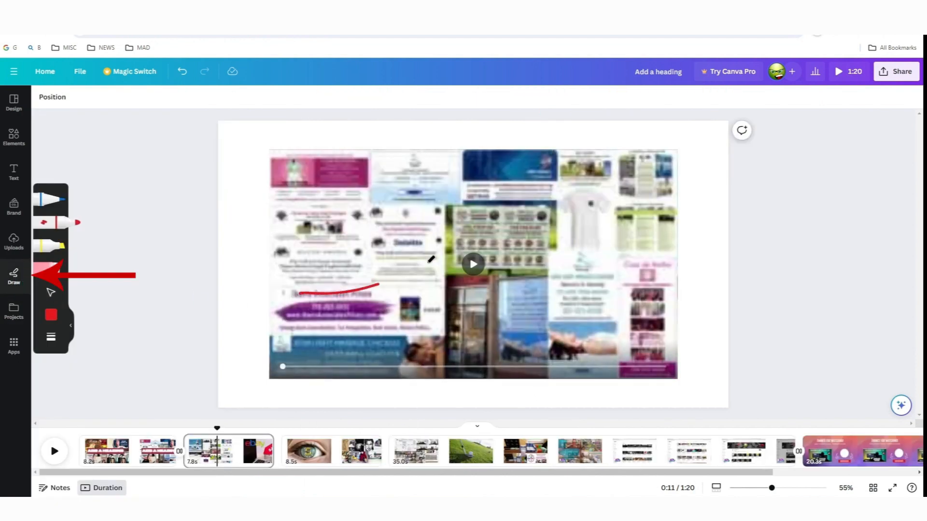
{"action": "mouse_move", "coordinate": [452, 310]}
{"action": "left_mouse_down"}
{"action": "mouse_move", "coordinate": [618, 251]}
{"action": "mouse_move", "coordinate": [540, 301]}
{"action": "mouse_move", "coordinate": [628, 290]}
{"action": "left_mouse_up"}
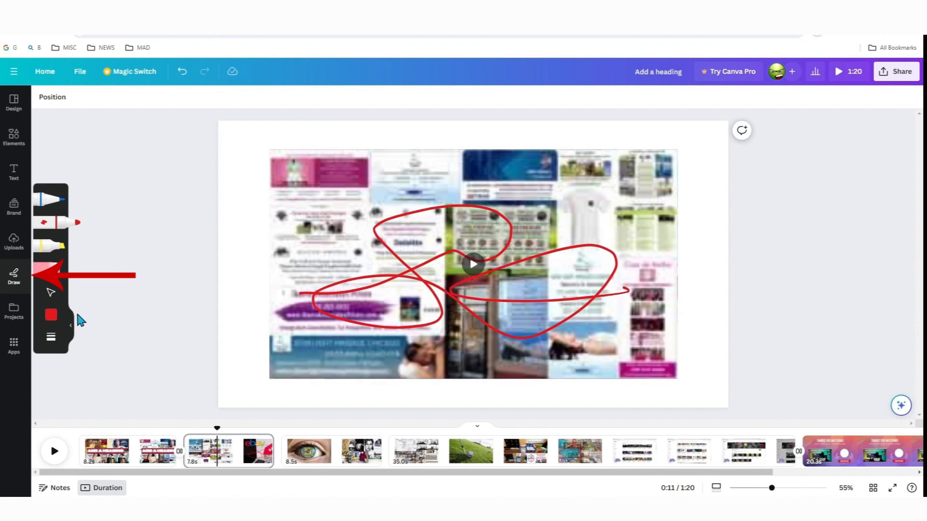
{"action": "left_click", "coordinate": [51, 317]}
{"action": "left_click_drag", "start_coordinate": [339, 210], "coordinate": [425, 228]}
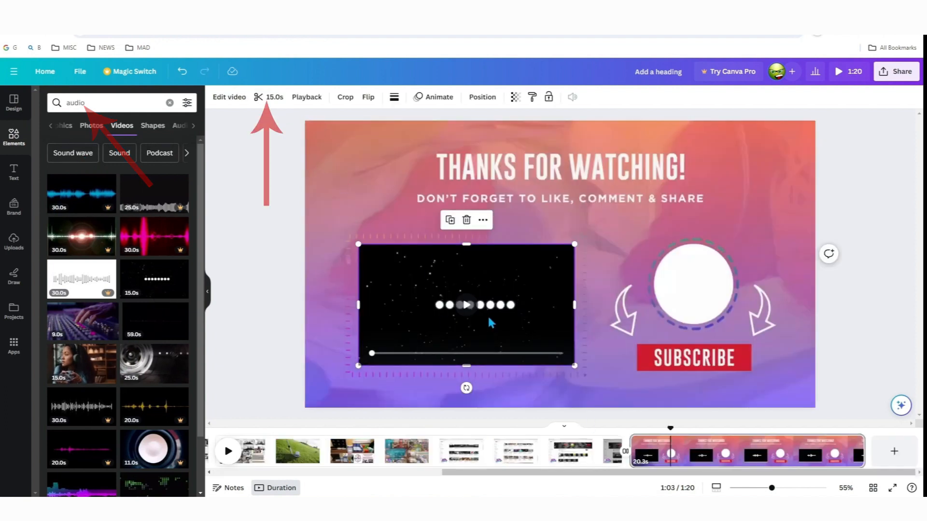
Step: Trim the end of the black audio animation clip placed in the outro's white rectangle
{"action": "left_click", "coordinate": [260, 99]}
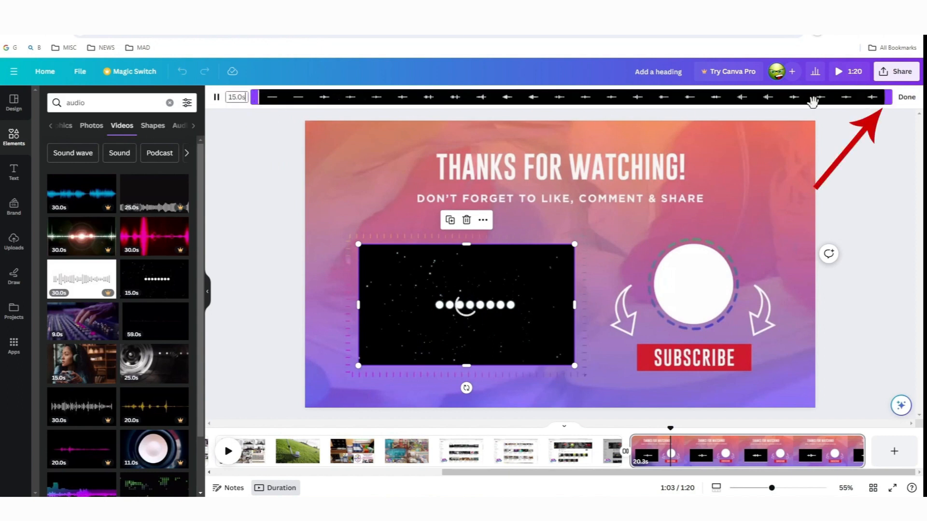
{"action": "left_click_drag", "start_coordinate": [891, 96], "coordinate": [436, 131]}
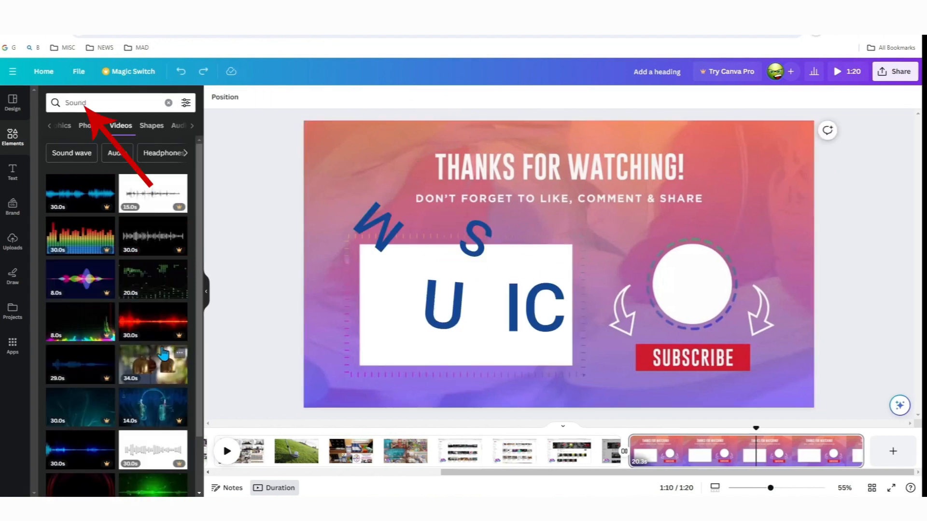
Step: Replace the search term Sound with audio to look up audio-themed videos
{"action": "left_click", "coordinate": [108, 100]}
{"action": "left_click_drag", "start_coordinate": [108, 103], "coordinate": [34, 109]}
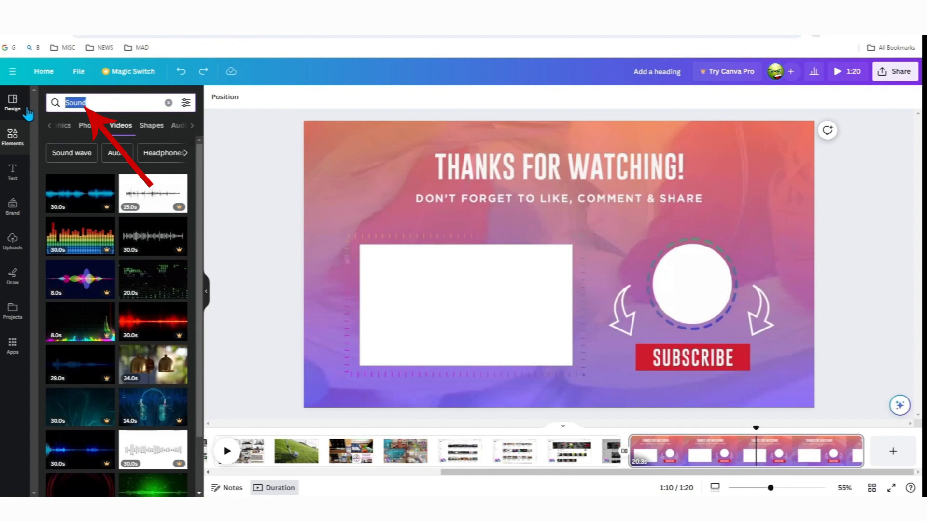
{"action": "type", "text": "audio"}
{"action": "key", "text": "Return"}
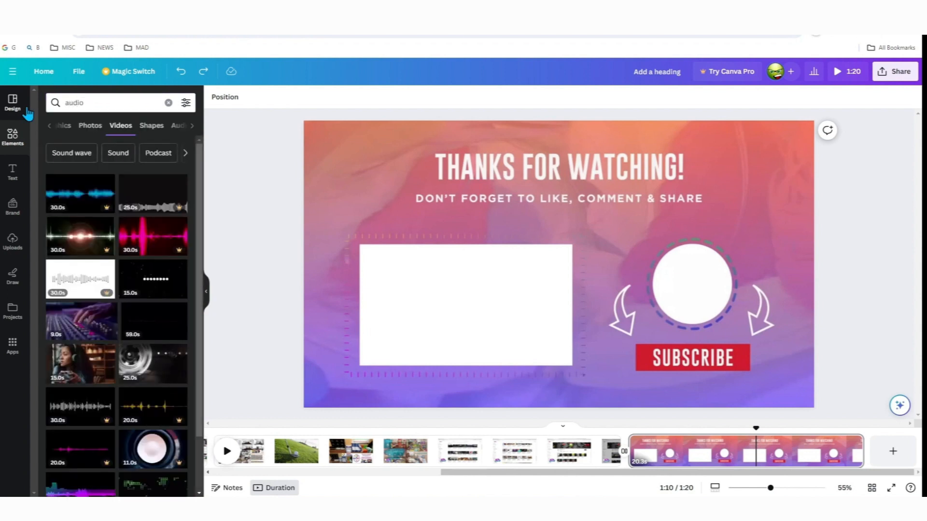
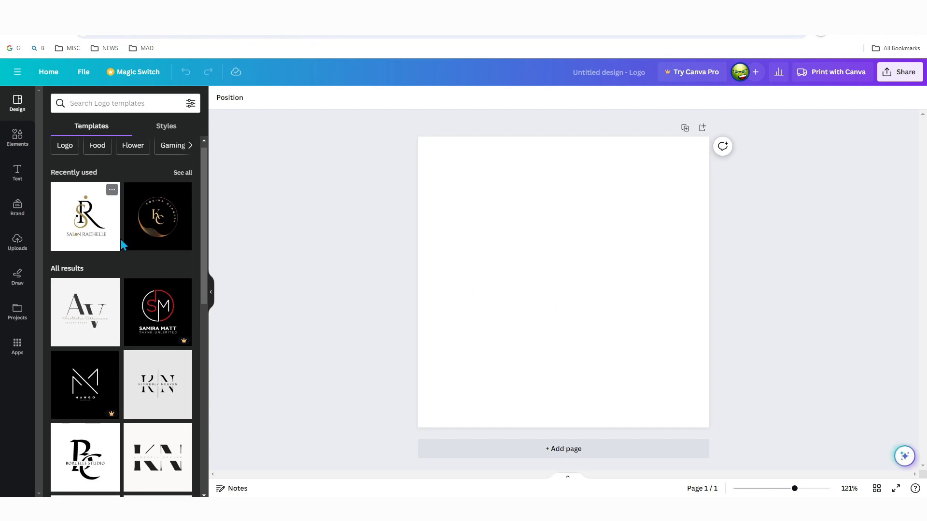
Step: Browse the logo templates and apply the Free Simple Modern Circle Design Studio Logo to the blank logo design
{"action": "scroll", "coordinate": [136, 266], "scroll_direction": "down", "scroll_amount": 3}
{"action": "scroll", "coordinate": [131, 273], "scroll_direction": "up", "scroll_amount": 3}
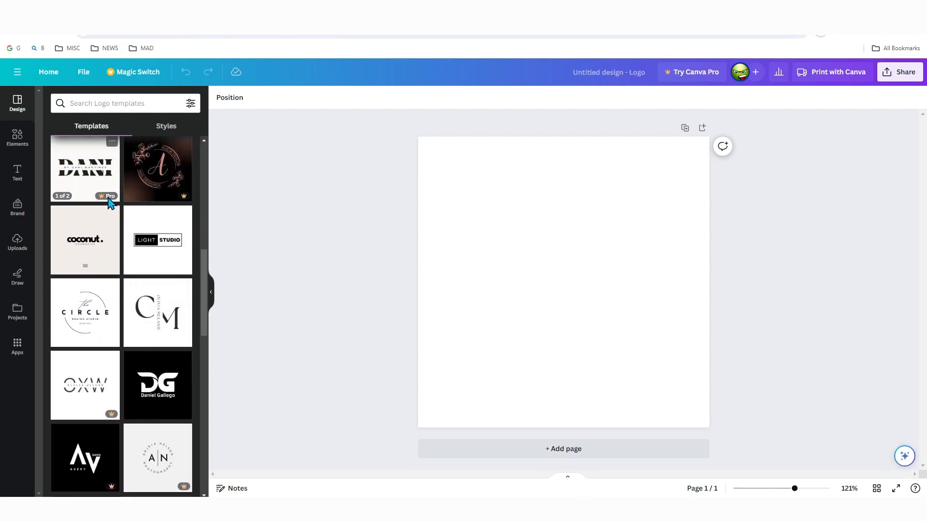
{"action": "left_click", "coordinate": [84, 327]}
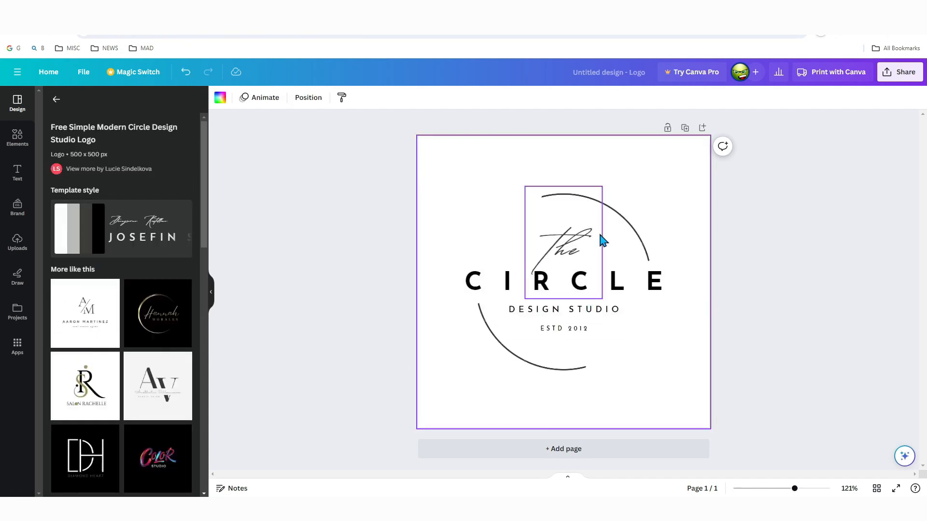
Step: Recolor the script word "the" in the logo to the dark violet default color
{"action": "left_click", "coordinate": [560, 267]}
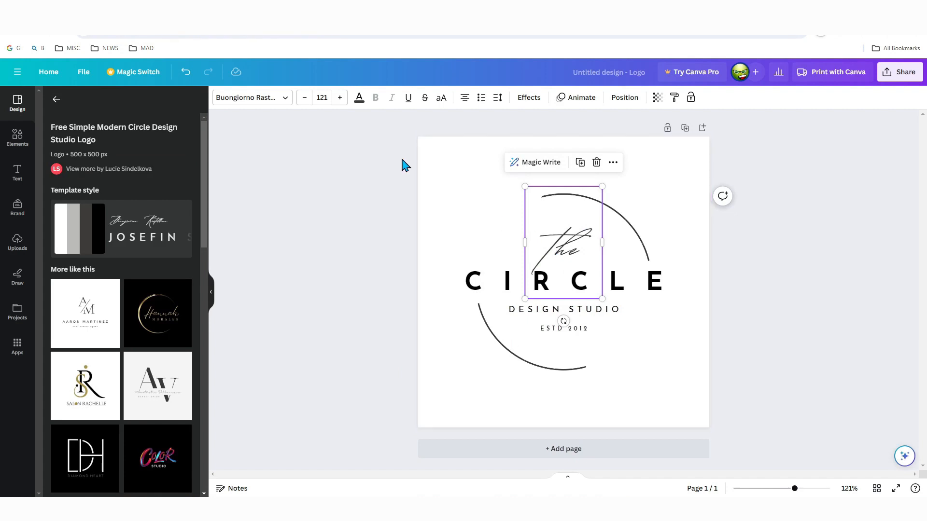
{"action": "left_click", "coordinate": [362, 100]}
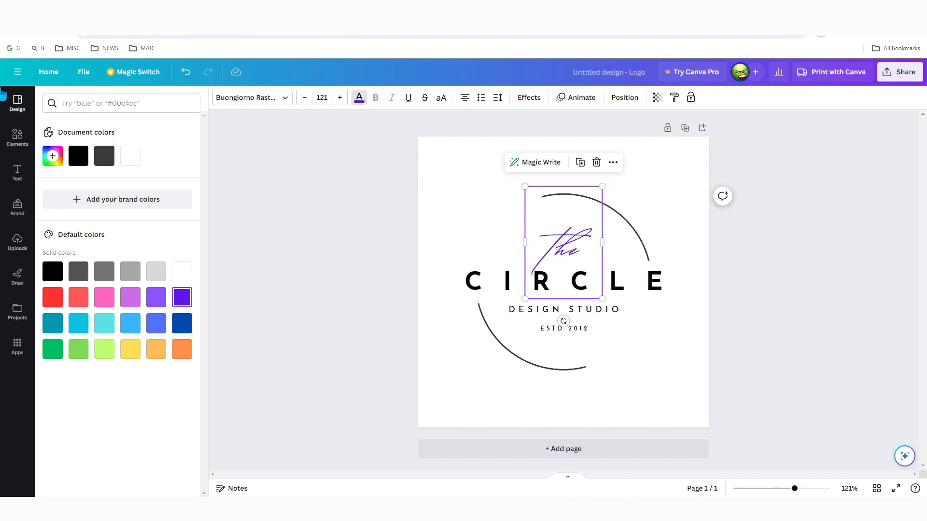
{"action": "left_click", "coordinate": [26, 116]}
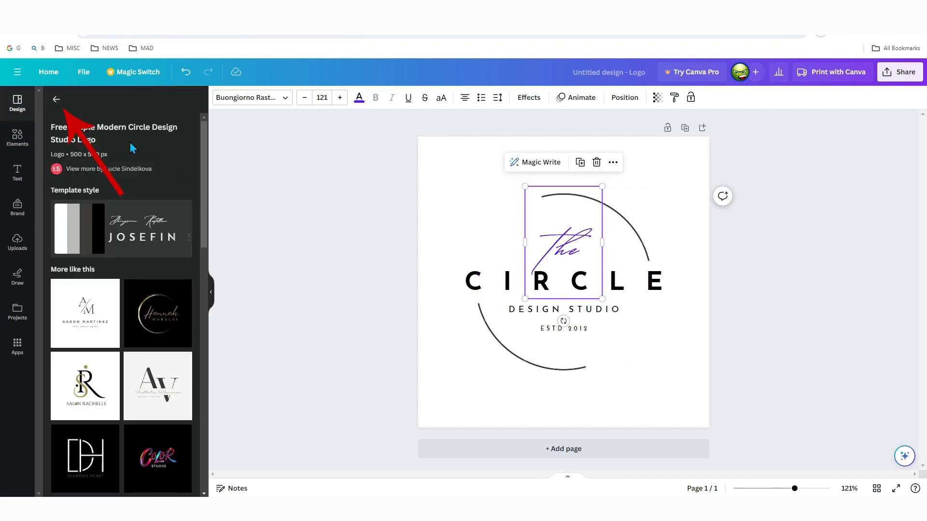
Step: Return to the list of logo templates and search it for plumber
{"action": "left_click", "coordinate": [55, 100]}
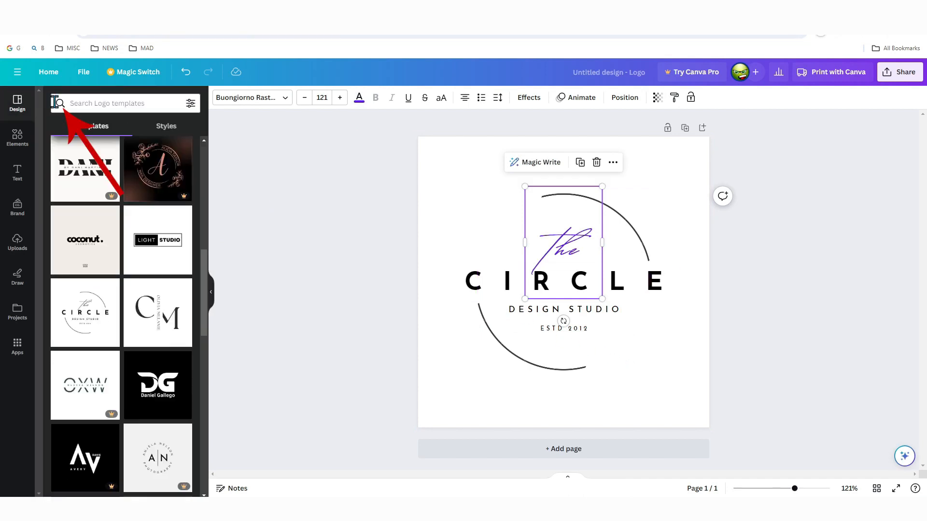
{"action": "left_click", "coordinate": [115, 103]}
{"action": "type", "text": "plumber"}
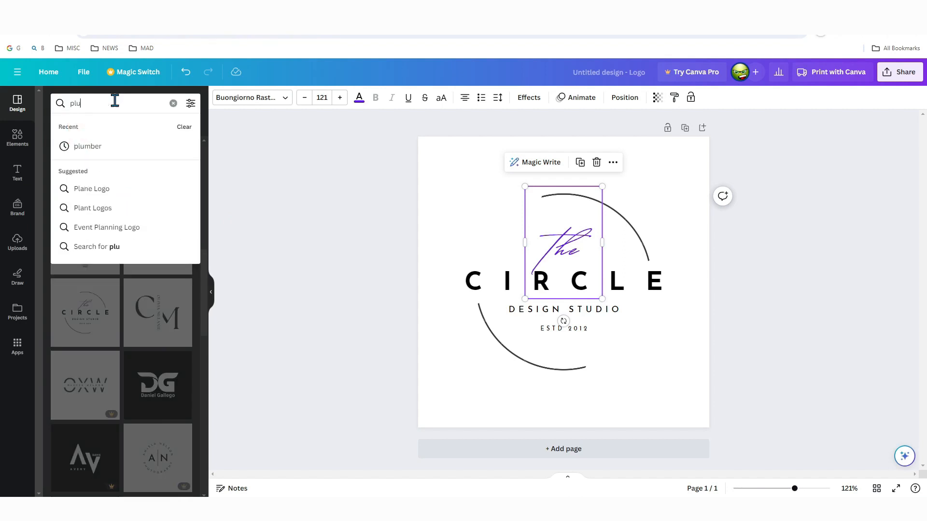
{"action": "key", "text": "Return"}
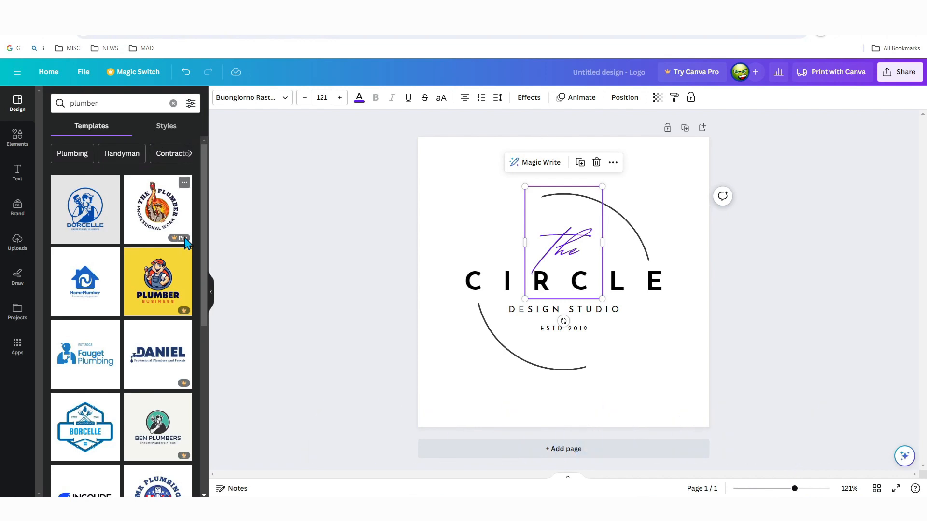
Step: Apply the Blue And White Modern Minimalist Professional Plumber Logo template and check its editable plumber graphic, tagline and black version
{"action": "left_click", "coordinate": [96, 215]}
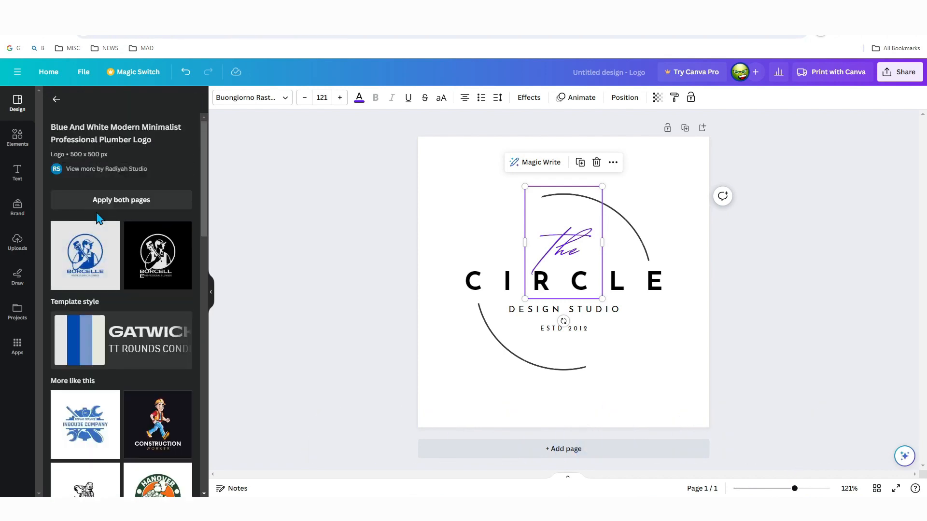
{"action": "left_click", "coordinate": [103, 258]}
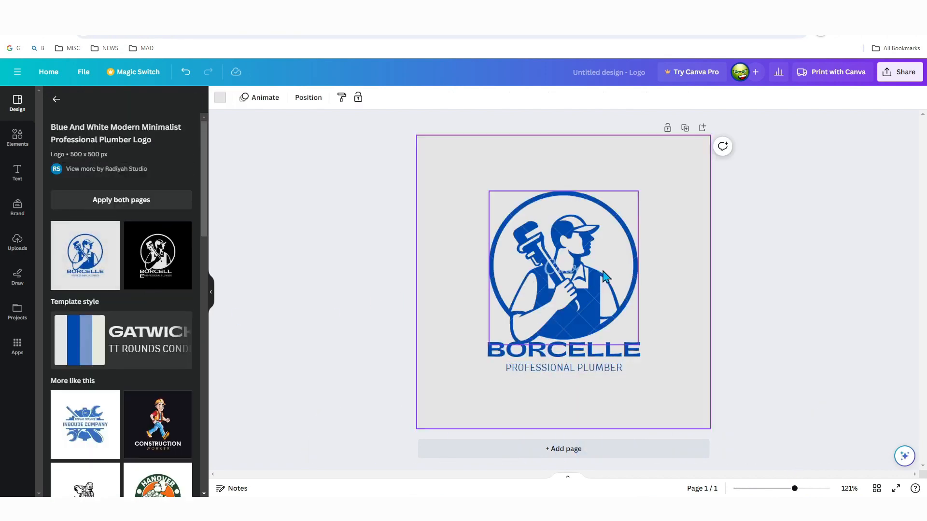
{"action": "left_click", "coordinate": [588, 271]}
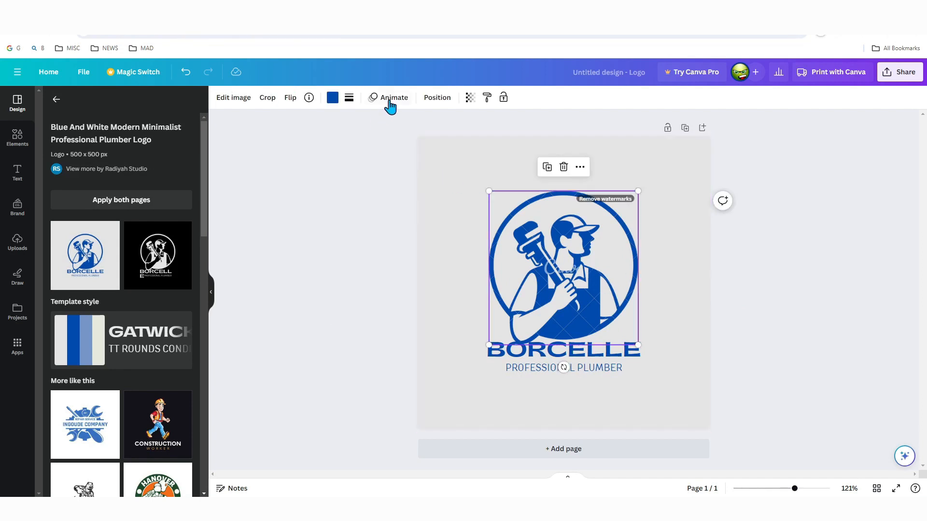
{"action": "left_click", "coordinate": [592, 372]}
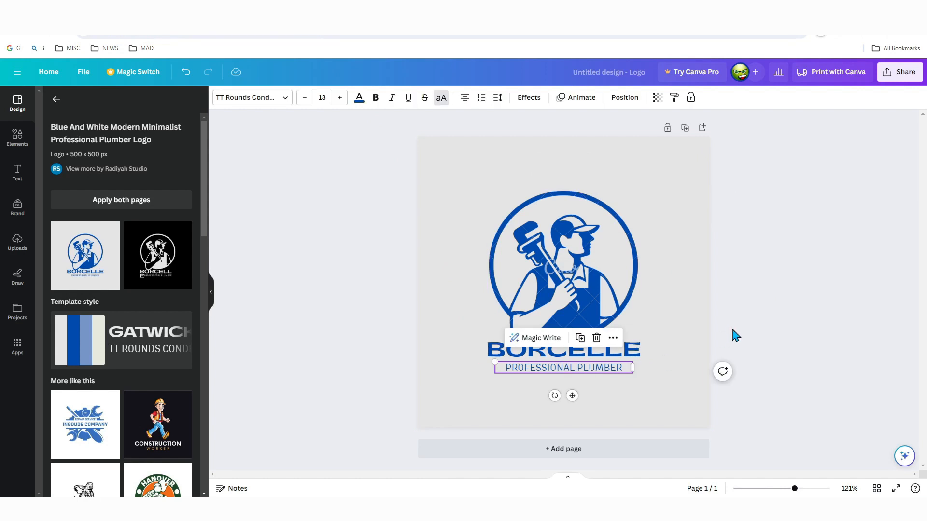
{"action": "scroll", "coordinate": [145, 387], "scroll_direction": "down", "scroll_amount": 2}
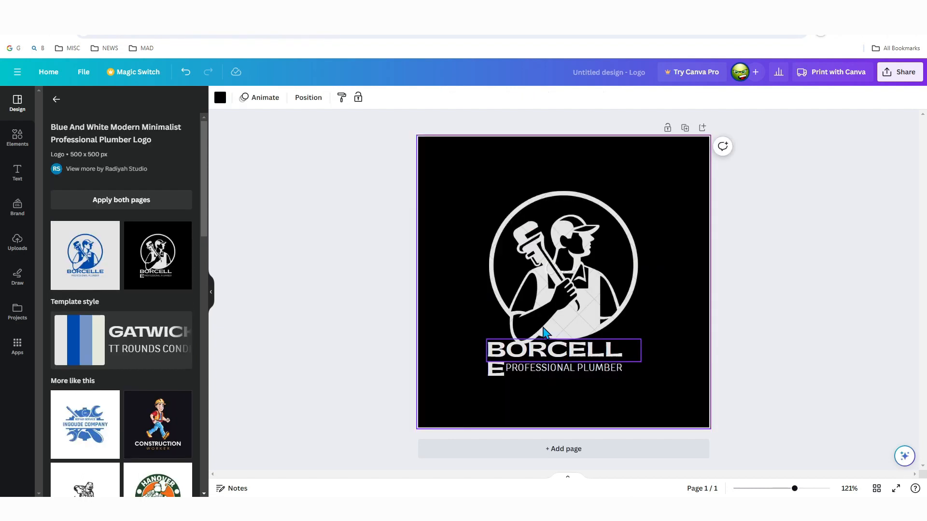
Step: Browse the similar logo templates, trying the Simple Modern Handyman Service Logo and settling on the Green Modern Home Construction Logo
{"action": "scroll", "coordinate": [175, 311], "scroll_direction": "down", "scroll_amount": 10}
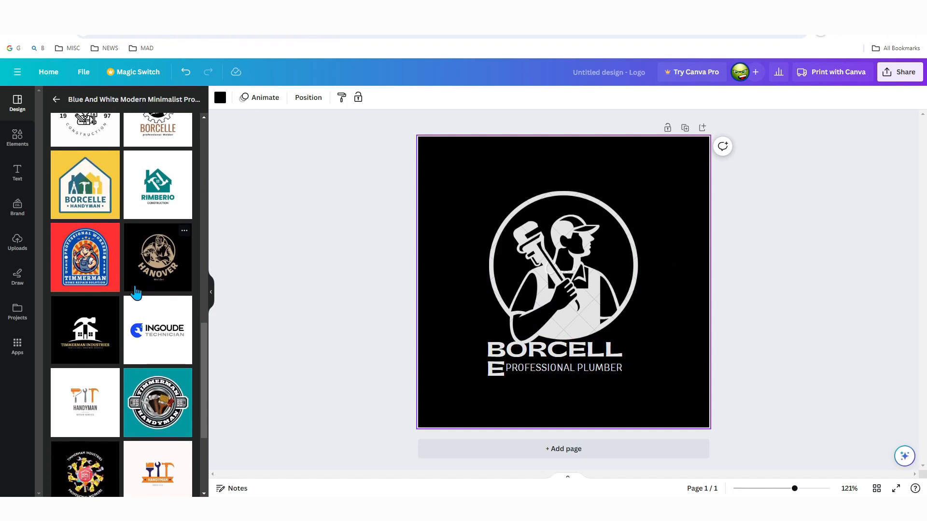
{"action": "left_click", "coordinate": [97, 202]}
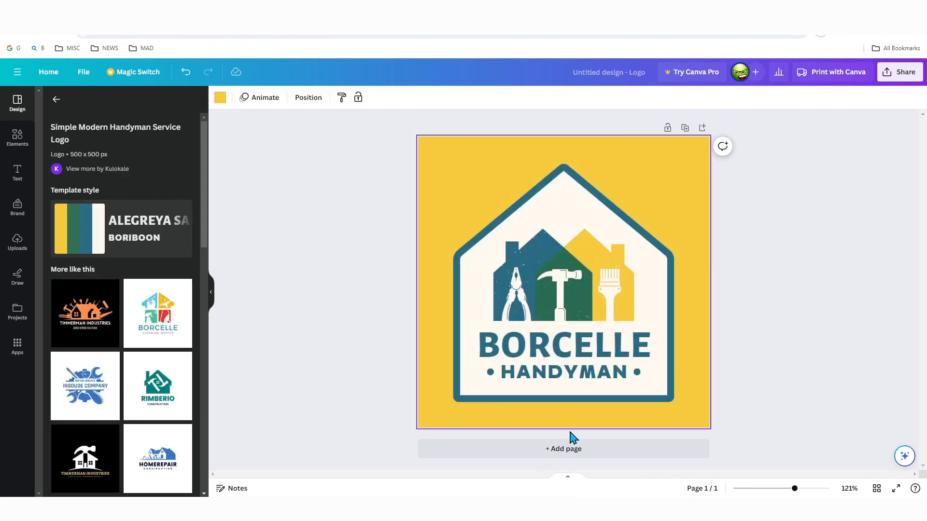
{"action": "left_click", "coordinate": [147, 392]}
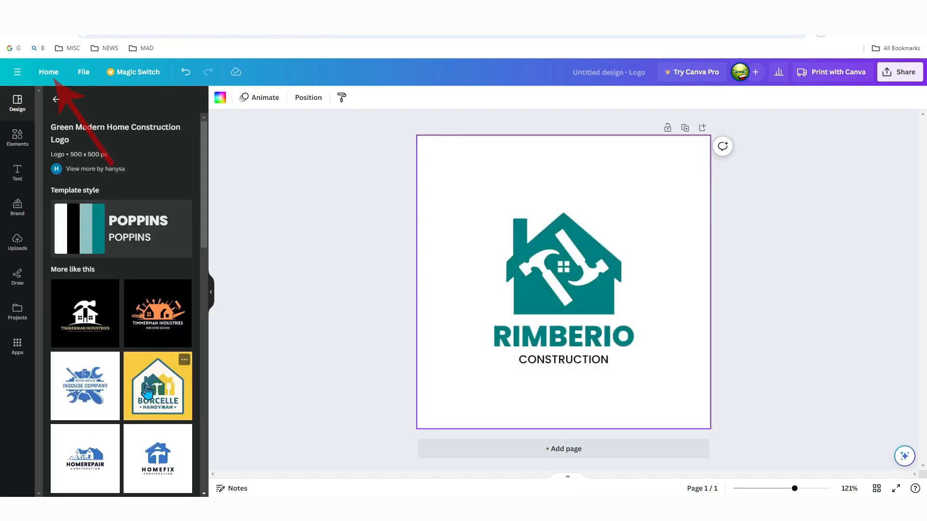
Step: Leave the logo design for the home page and open the Business Cards page from the print categories
{"action": "left_click", "coordinate": [56, 99]}
{"action": "left_click", "coordinate": [47, 73]}
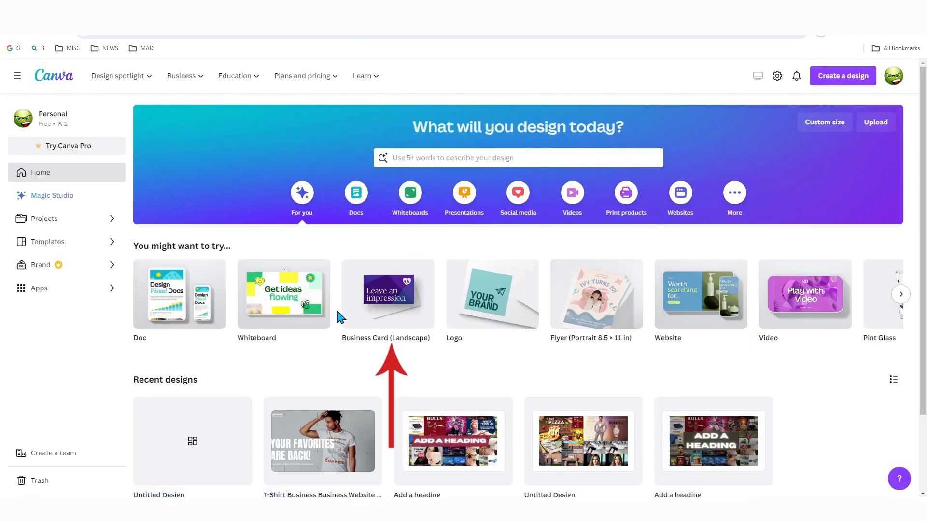
{"action": "mouse_move", "coordinate": [110, 76]}
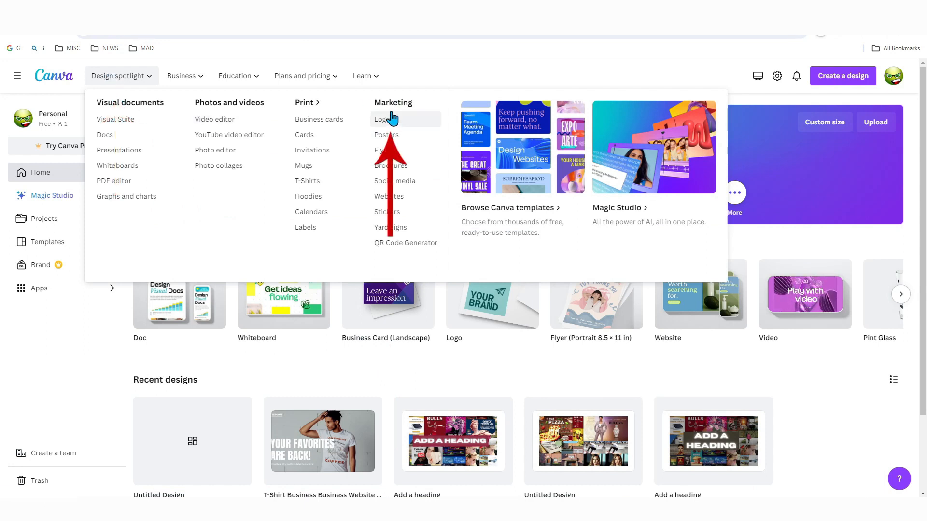
{"action": "left_click", "coordinate": [326, 123]}
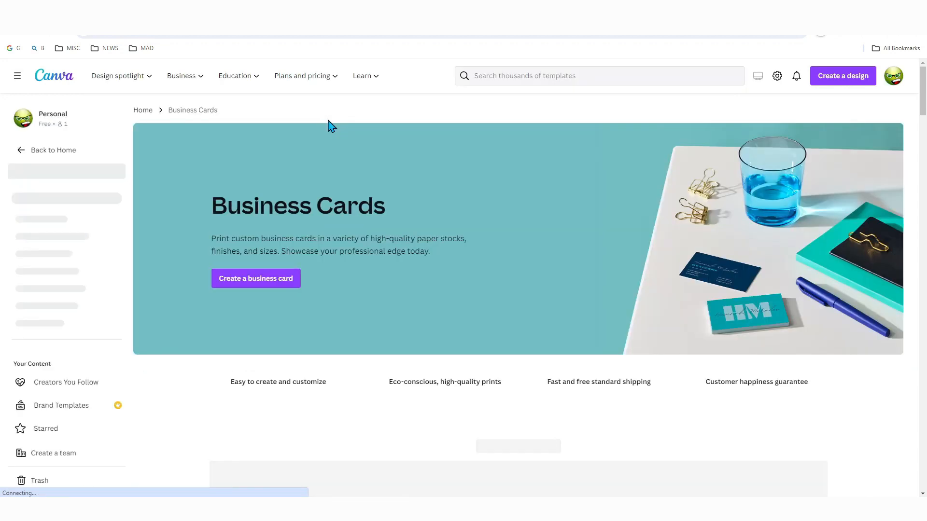
Step: Examine the paper stocks, paper finishes and popular design templates offered on the Business Cards page
{"action": "scroll", "coordinate": [416, 288], "scroll_direction": "down", "scroll_amount": 10}
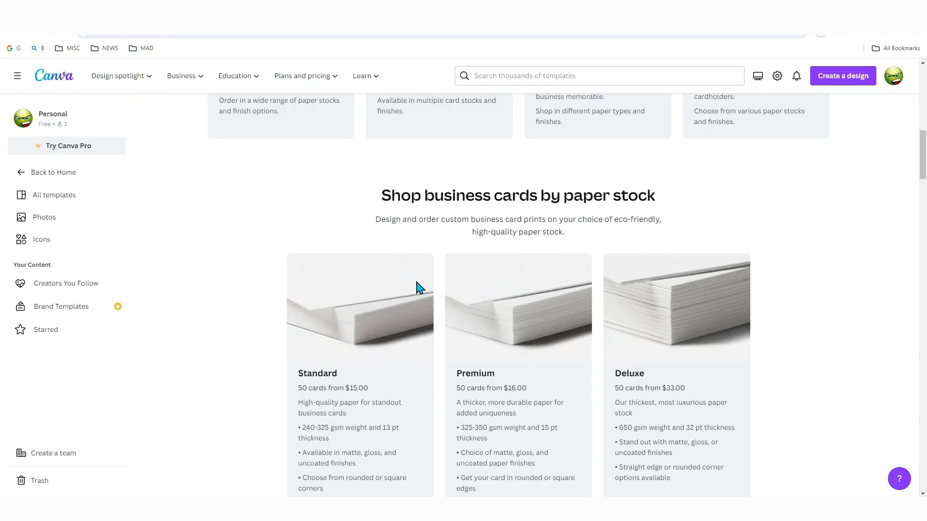
{"action": "scroll", "coordinate": [419, 285], "scroll_direction": "up", "scroll_amount": 10}
{"action": "scroll", "coordinate": [406, 278], "scroll_direction": "down", "scroll_amount": 12}
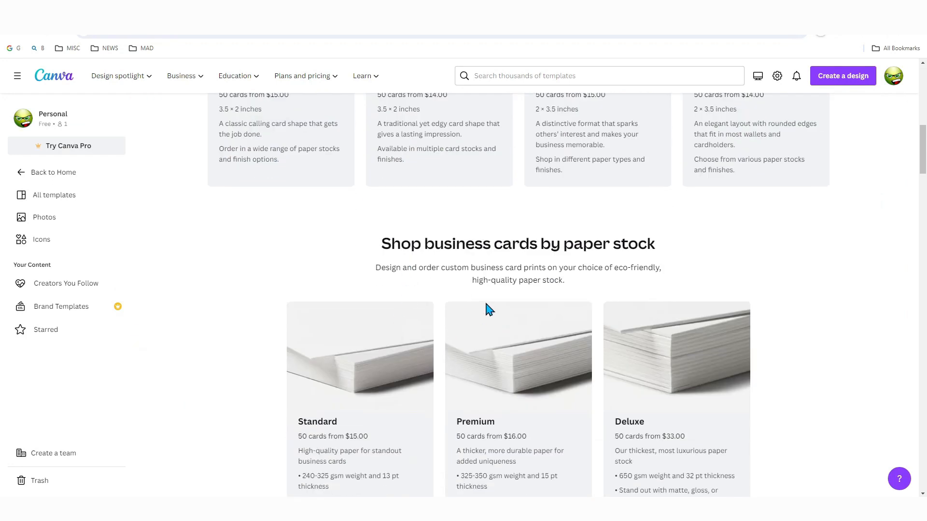
{"action": "scroll", "coordinate": [492, 300], "scroll_direction": "down", "scroll_amount": 4}
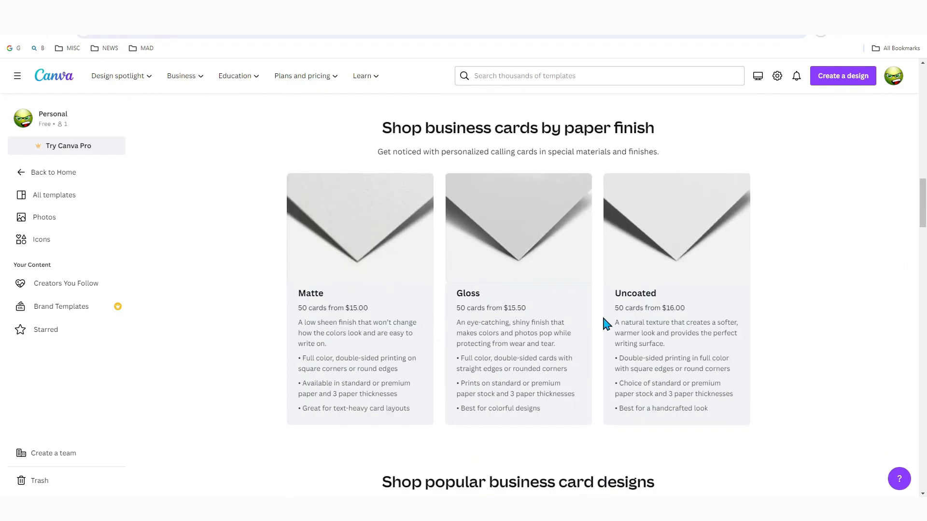
{"action": "scroll", "coordinate": [670, 334], "scroll_direction": "down", "scroll_amount": 2}
{"action": "scroll", "coordinate": [463, 240], "scroll_direction": "down", "scroll_amount": 6}
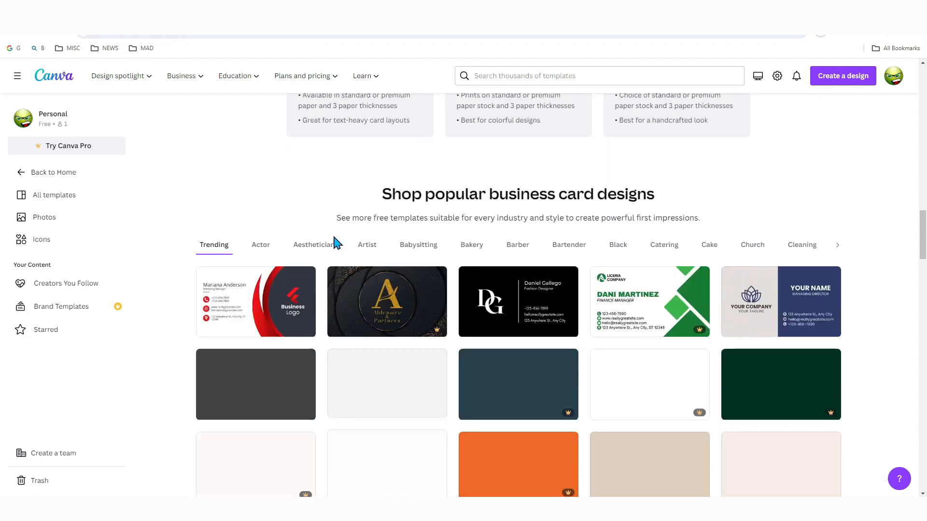
{"action": "scroll", "coordinate": [483, 251], "scroll_direction": "up", "scroll_amount": 2}
{"action": "scroll", "coordinate": [525, 266], "scroll_direction": "down", "scroll_amount": 5}
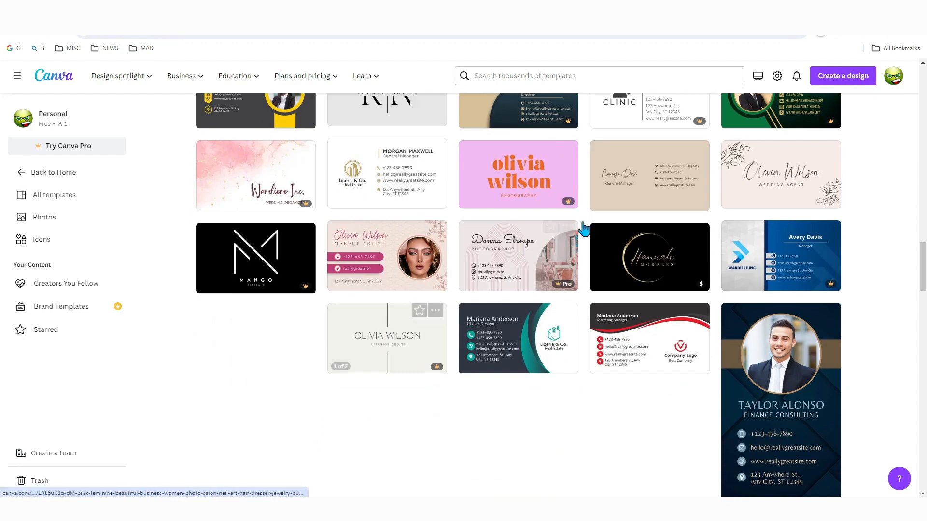
{"action": "scroll", "coordinate": [531, 285], "scroll_direction": "up", "scroll_amount": 15}
Step: Create a new business card, apply the Beige Minimalist Photo Business Card template and select its portrait photo
{"action": "left_click", "coordinate": [249, 280]}
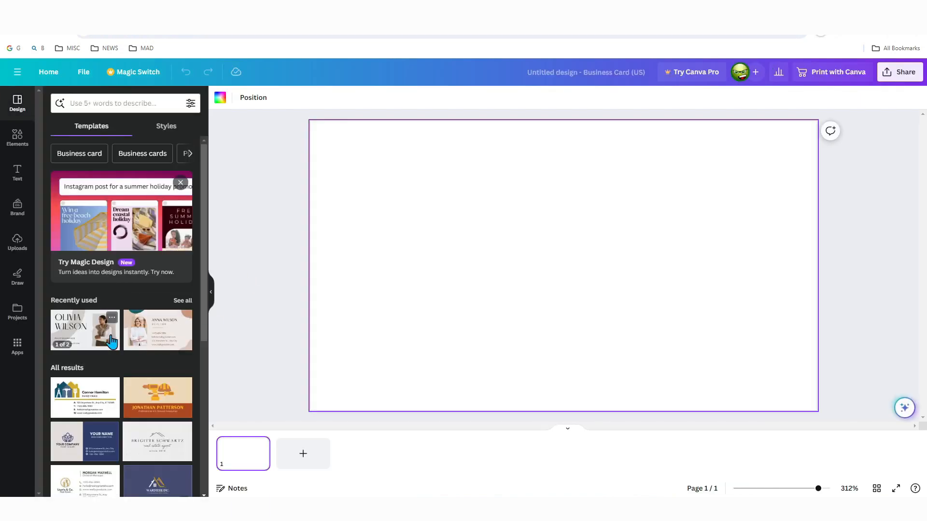
{"action": "left_click", "coordinate": [169, 338]}
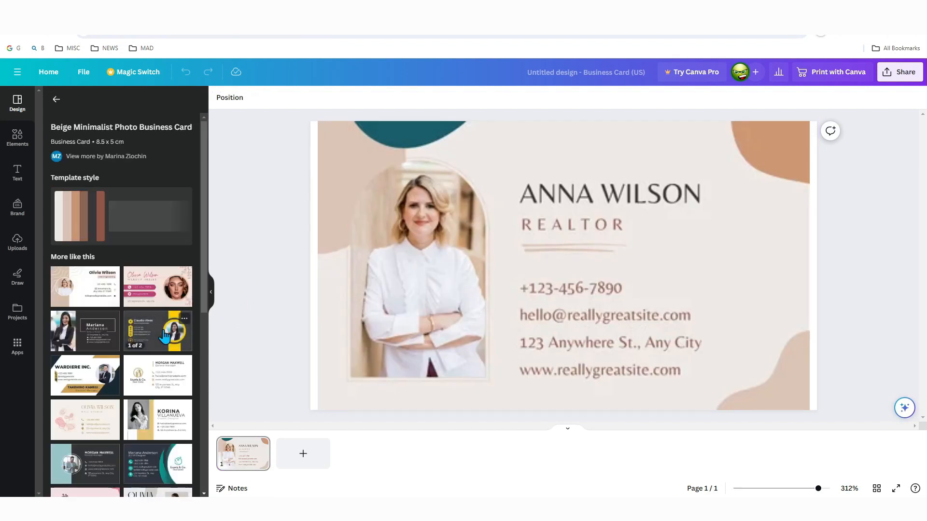
{"action": "left_click", "coordinate": [445, 233]}
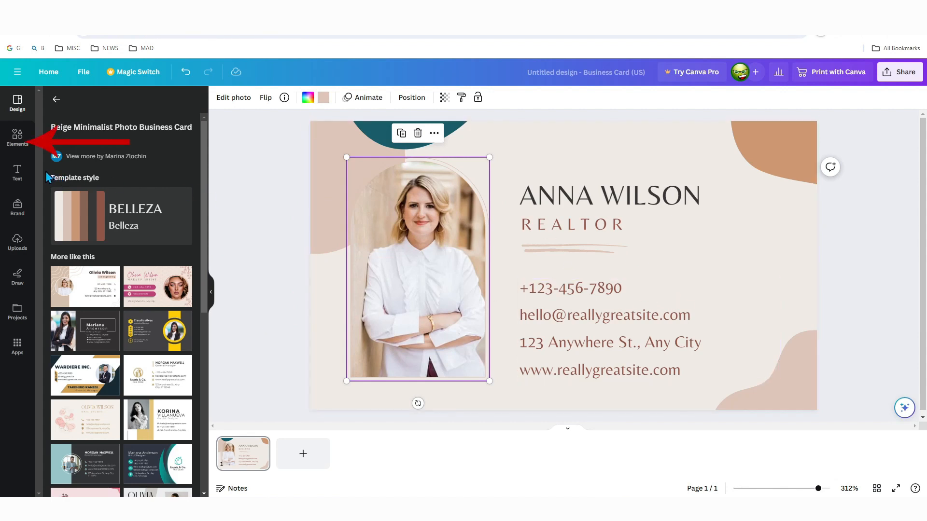
Step: Search the design elements for qrcode
{"action": "left_click", "coordinate": [18, 139]}
{"action": "left_click", "coordinate": [111, 103]}
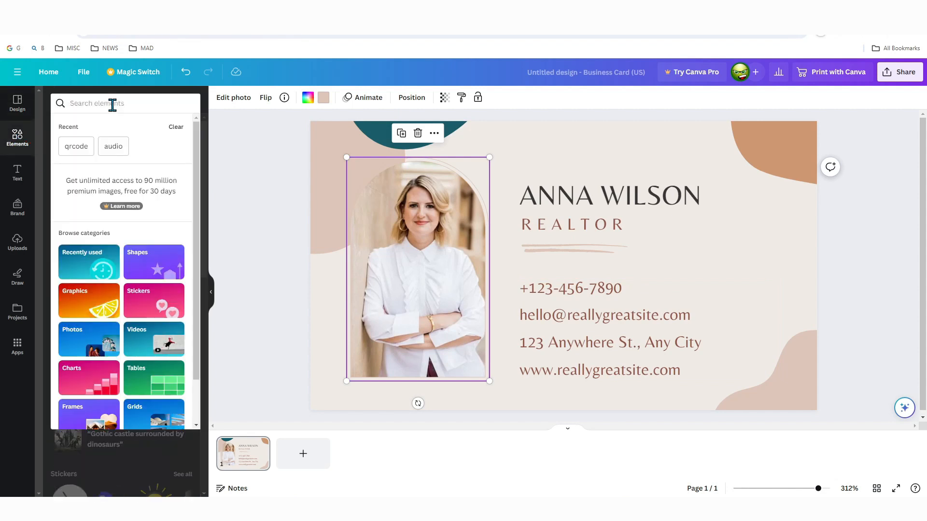
{"action": "type", "text": "qr"}
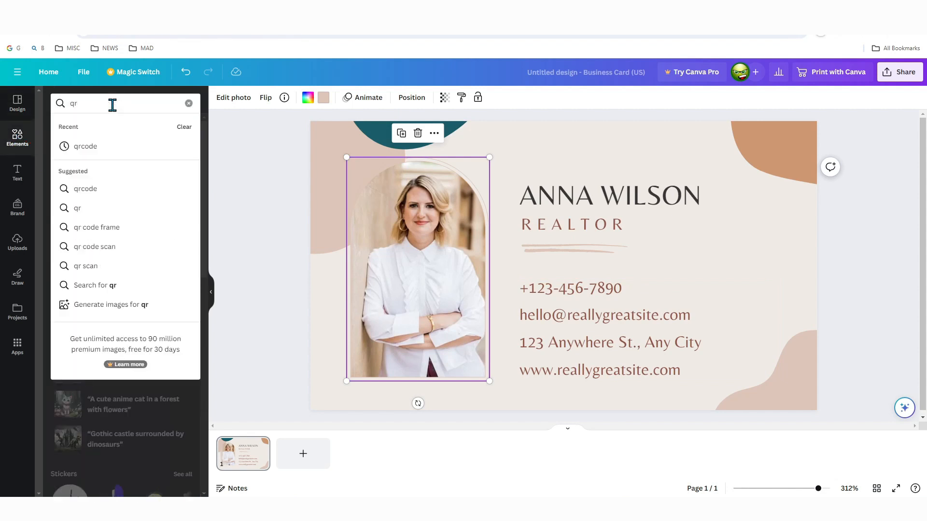
{"action": "left_click", "coordinate": [96, 153]}
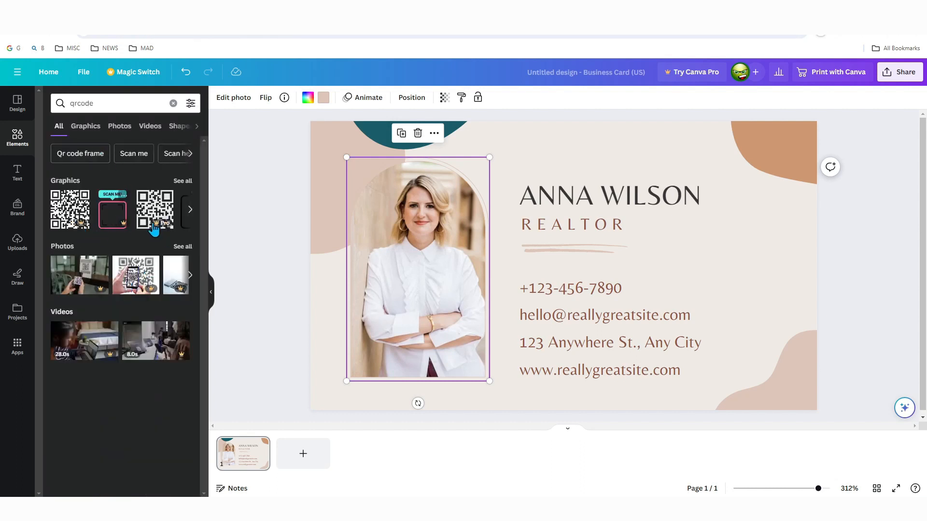
Step: Add a black QR code graphic from the results and shrink it to fit the card's lower-right corner beside the contact details
{"action": "left_click", "coordinate": [190, 211]}
{"action": "left_click_drag", "start_coordinate": [160, 217], "coordinate": [709, 333]}
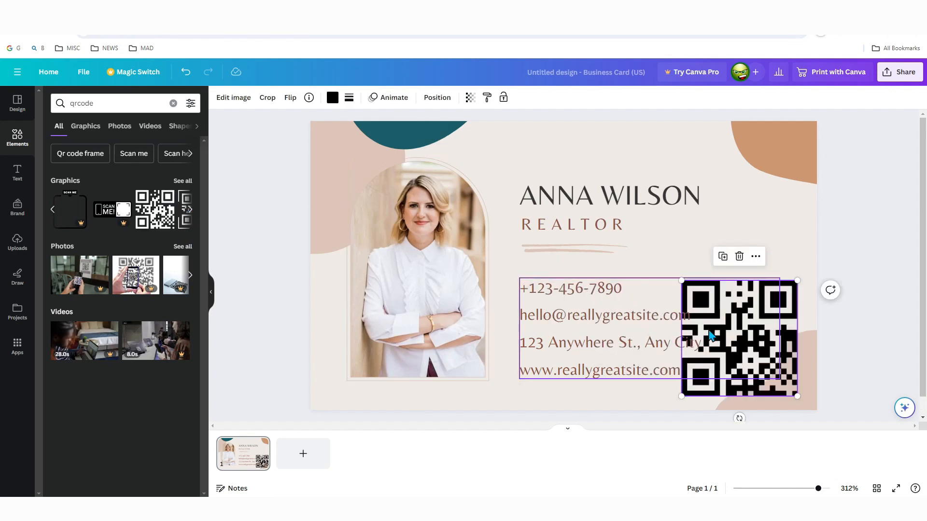
{"action": "left_click_drag", "start_coordinate": [680, 278], "coordinate": [746, 327]}
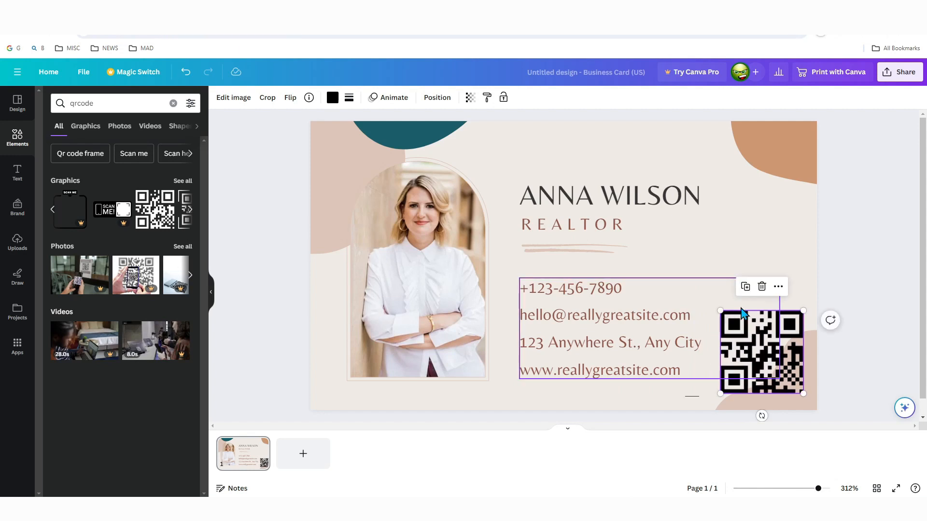
{"action": "left_click", "coordinate": [778, 288]}
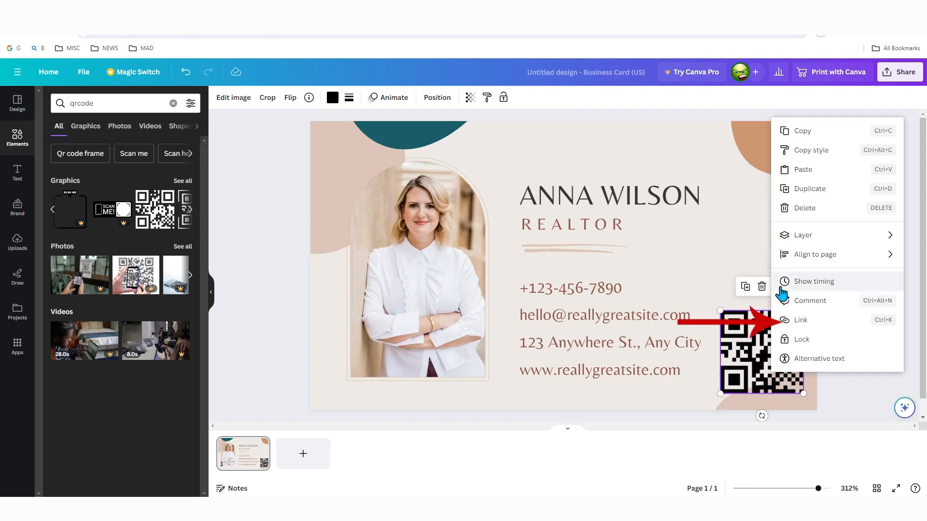
{"action": "left_click", "coordinate": [840, 325]}
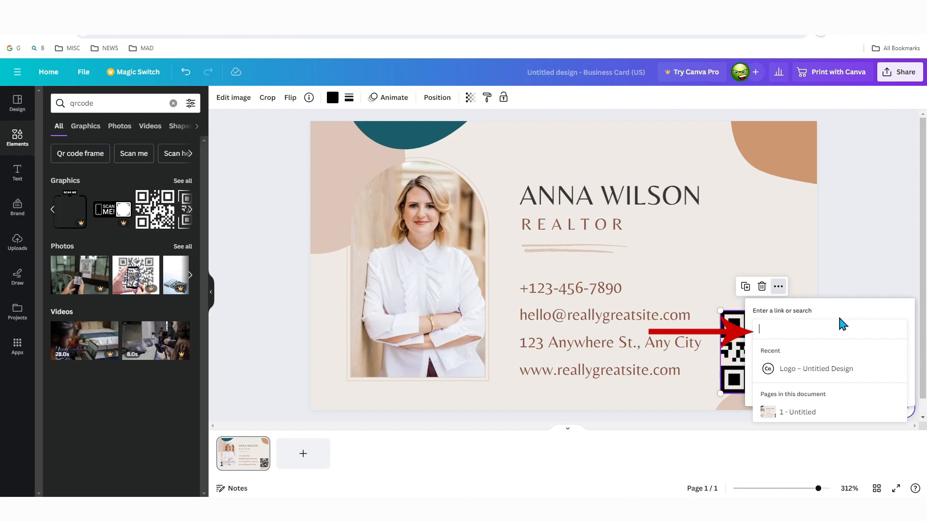
{"action": "type", "text": "www.madskillsuniversity.com"}
{"action": "key", "text": "Return"}
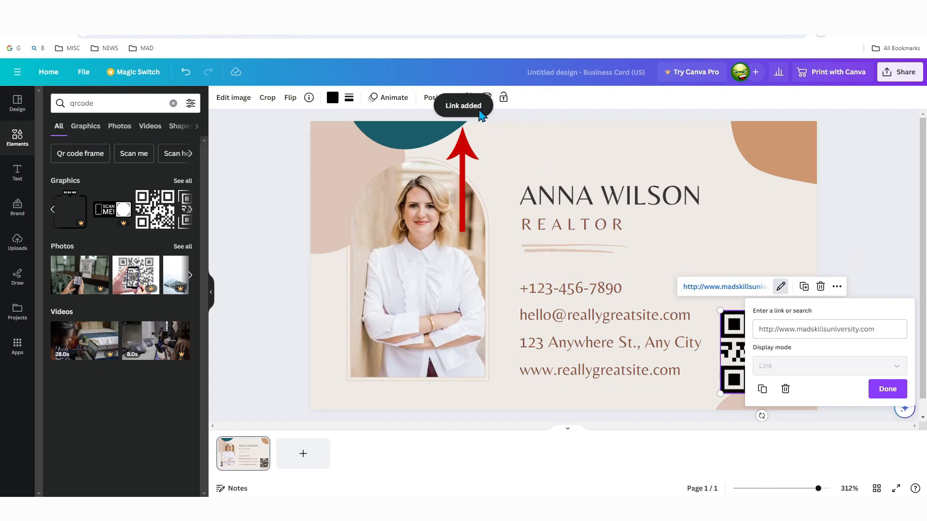
{"action": "left_click", "coordinate": [861, 211]}
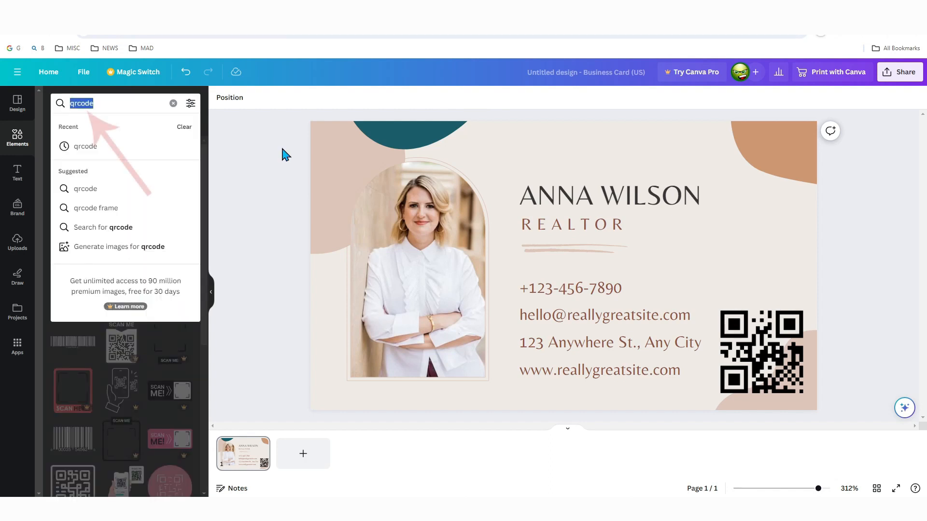
Step: Search the elements for bird and browse the matching graphics, photos and videos
{"action": "type", "text": "bird"}
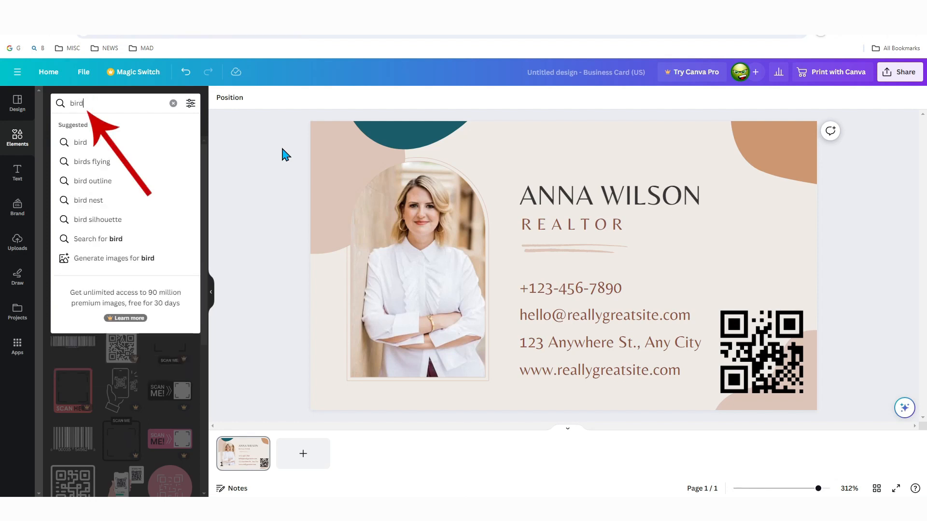
{"action": "key", "text": "Return"}
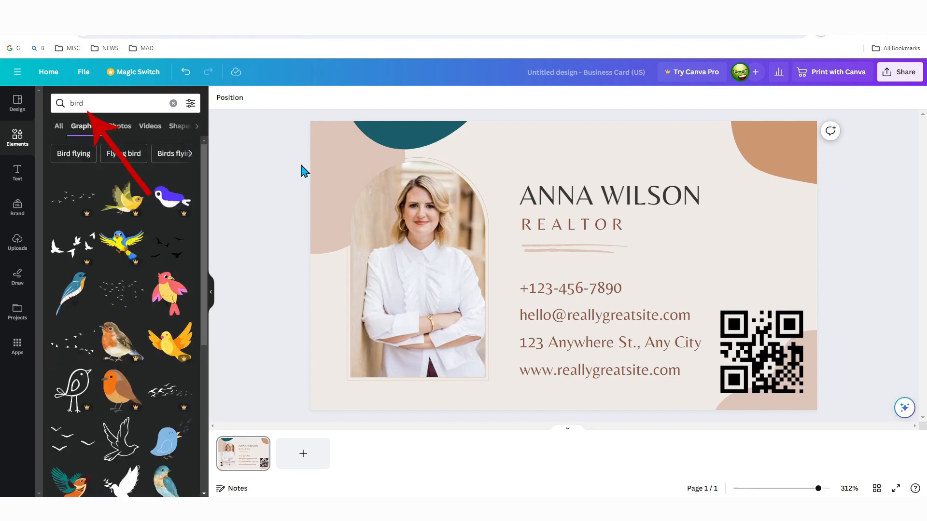
{"action": "scroll", "coordinate": [146, 355], "scroll_direction": "down", "scroll_amount": 10}
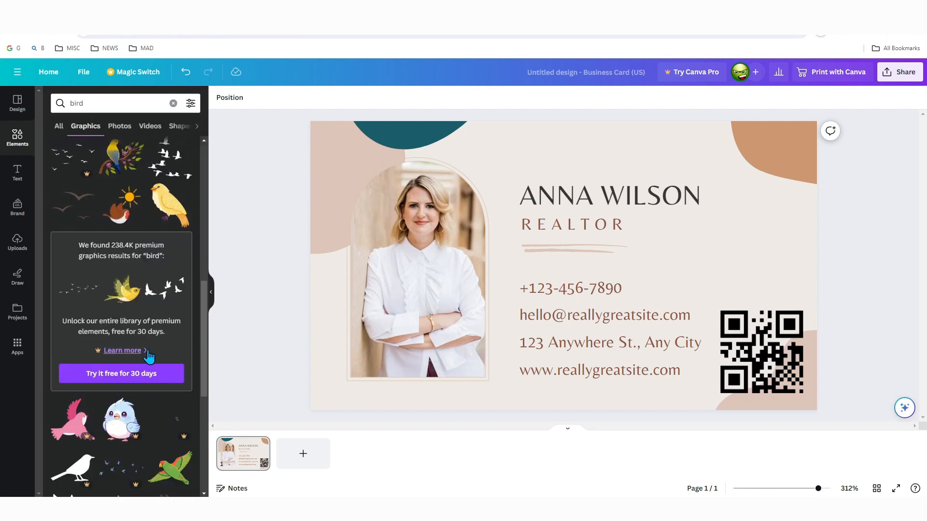
{"action": "scroll", "coordinate": [146, 355], "scroll_direction": "down", "scroll_amount": 3}
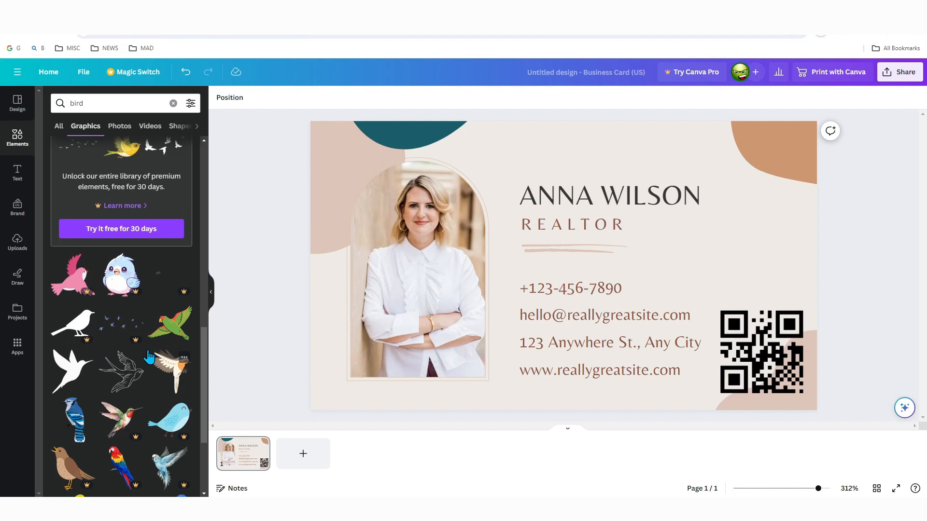
{"action": "left_click_drag", "start_coordinate": [204, 403], "coordinate": [208, 216]}
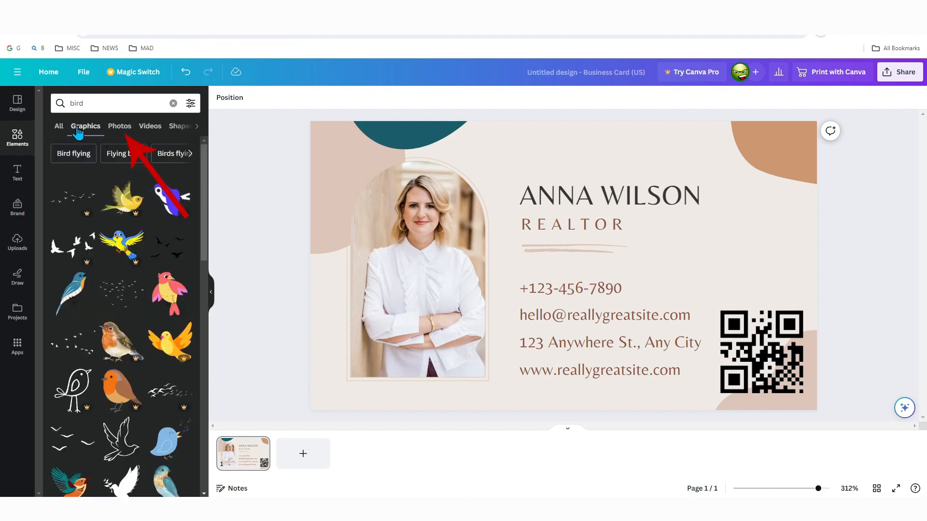
{"action": "left_click", "coordinate": [119, 127]}
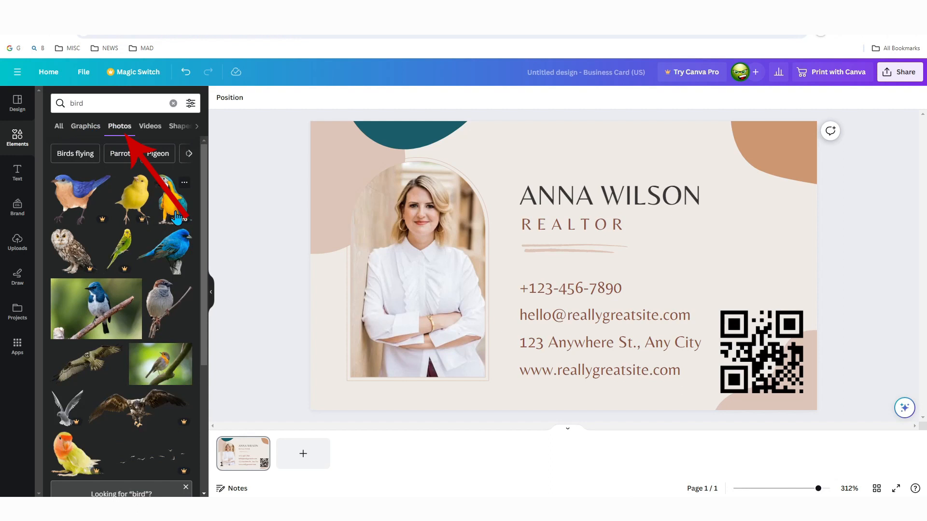
{"action": "left_click", "coordinate": [150, 127]}
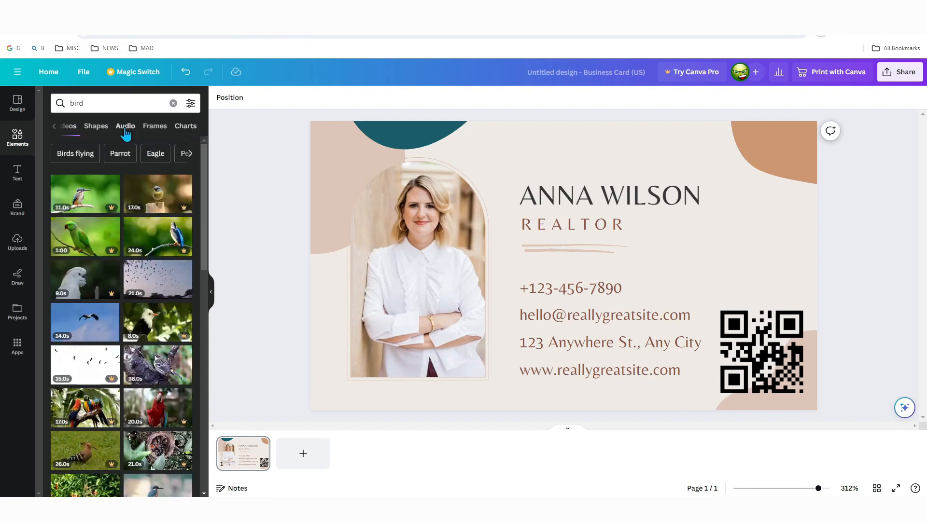
Step: Show the audio results for the bird search
{"action": "left_click", "coordinate": [126, 128]}
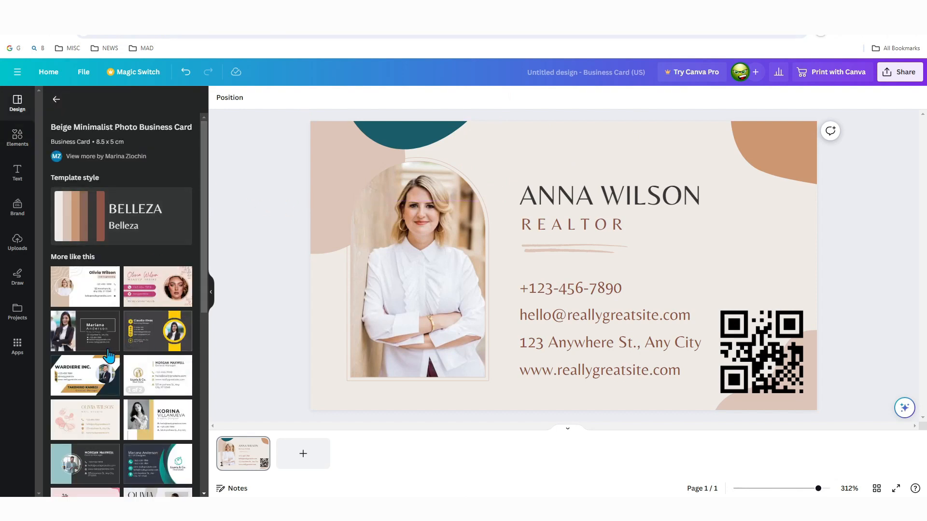
Step: Try the Black white Modern Business Card template and replace it with the front page of the Gold And White Modern General Manager Business Card
{"action": "left_click", "coordinate": [107, 350]}
{"action": "scroll", "coordinate": [140, 333], "scroll_direction": "down", "scroll_amount": 3}
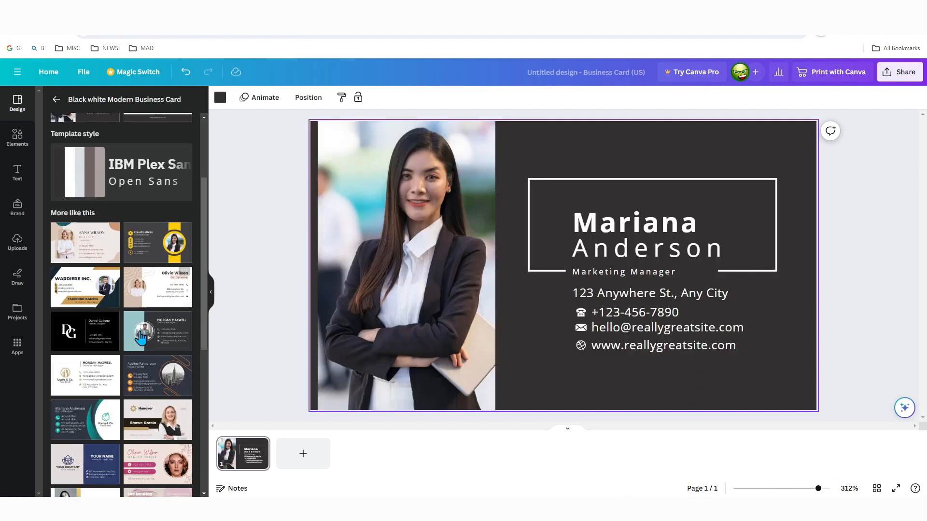
{"action": "left_click", "coordinate": [86, 256]}
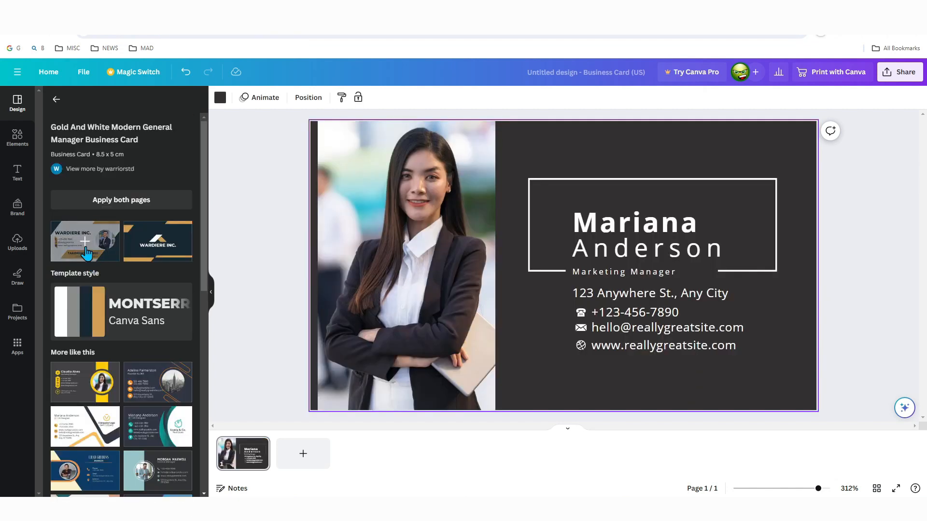
{"action": "left_click", "coordinate": [85, 251]}
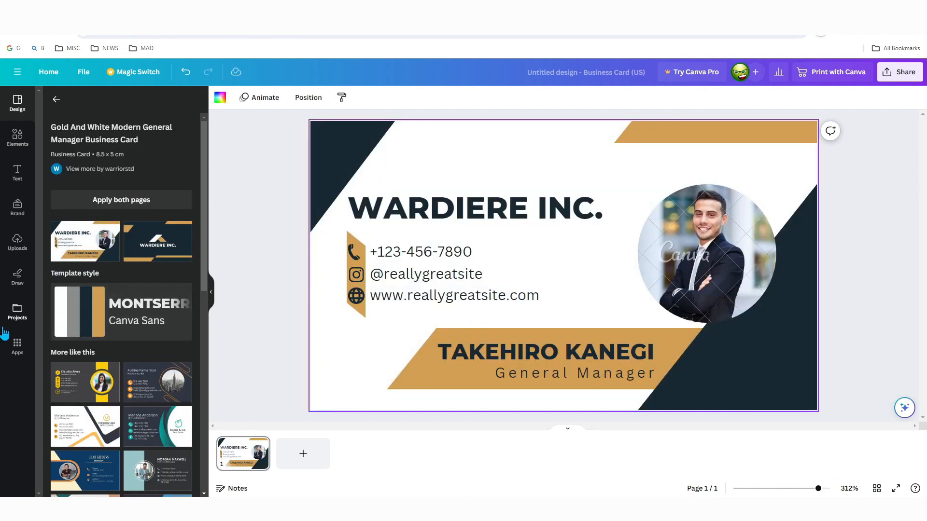
Step: Move the circular portrait photo slightly up and left on the card and bring up its photo effects
{"action": "left_click_drag", "start_coordinate": [680, 273], "coordinate": [669, 264]}
{"action": "double_click", "coordinate": [737, 221]}
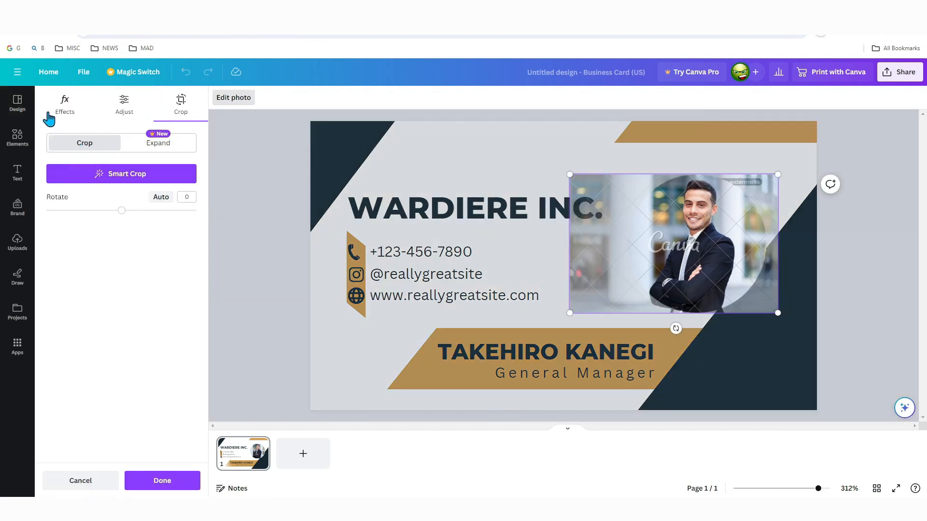
{"action": "left_click", "coordinate": [73, 107]}
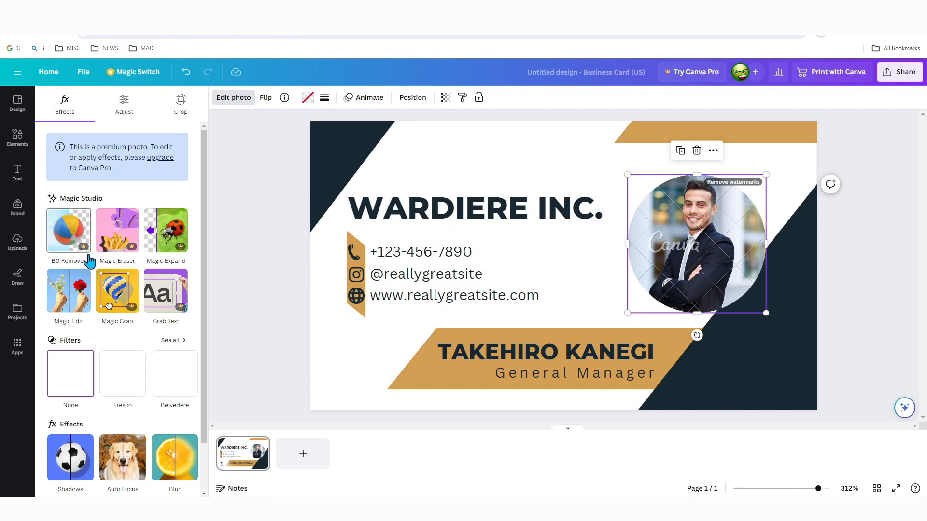
Step: Show the text color options for the person's name above the General Manager title
{"action": "left_click", "coordinate": [552, 354]}
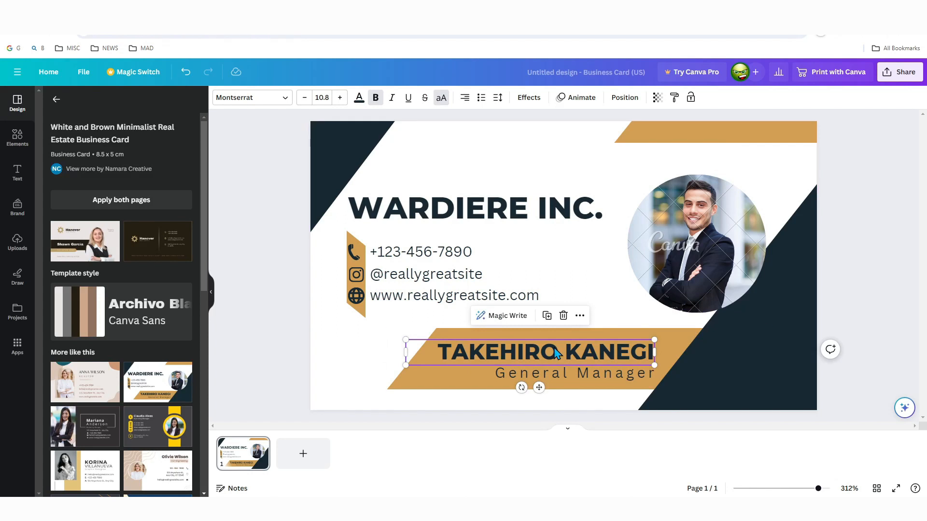
{"action": "left_click", "coordinate": [361, 99]}
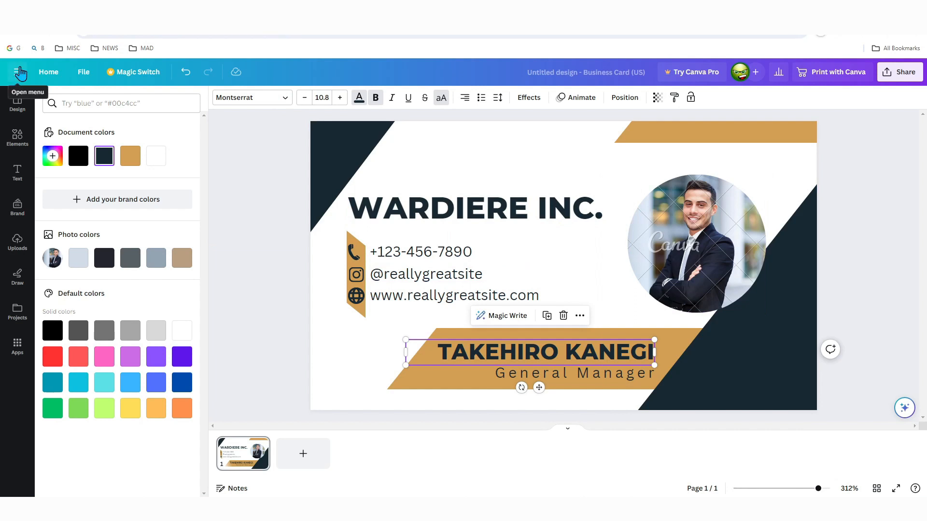
Step: Create a portrait 8.5 × 11 in flyer and apply the Green and Brown Spa Calming Beauty & Spa Flyer template to it
{"action": "left_click", "coordinate": [47, 72]}
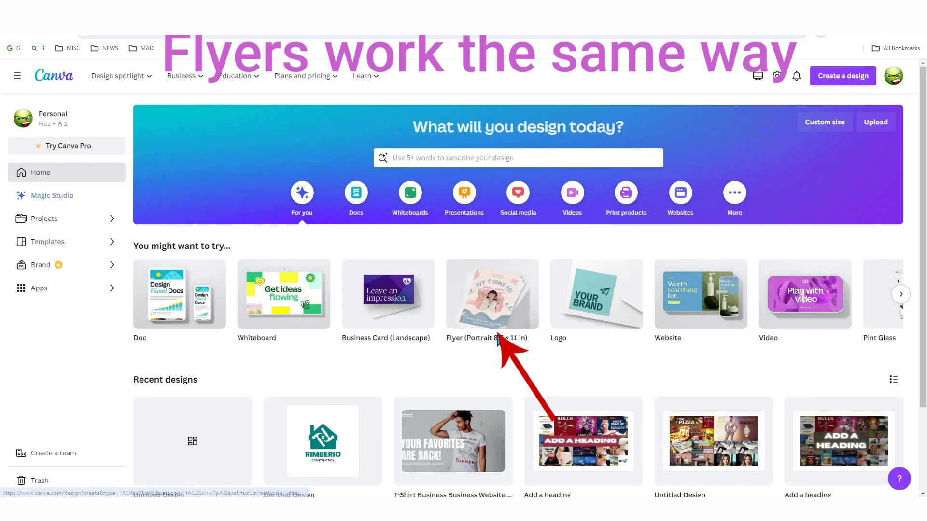
{"action": "left_click", "coordinate": [493, 305]}
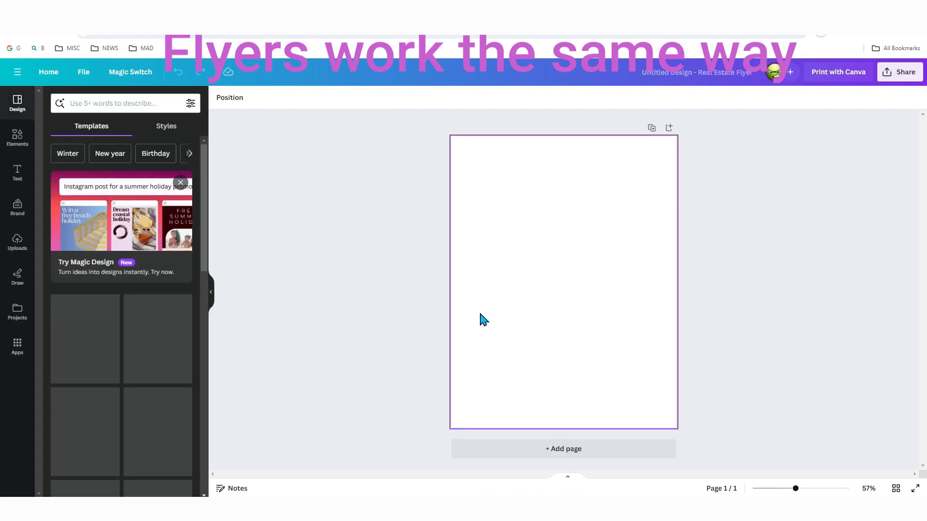
{"action": "left_click", "coordinate": [83, 334]}
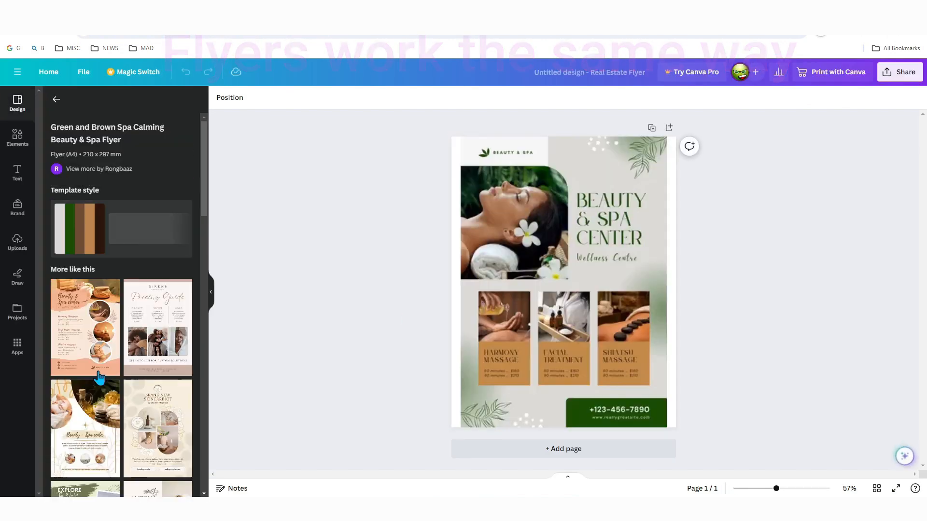
{"action": "left_click", "coordinate": [603, 232]}
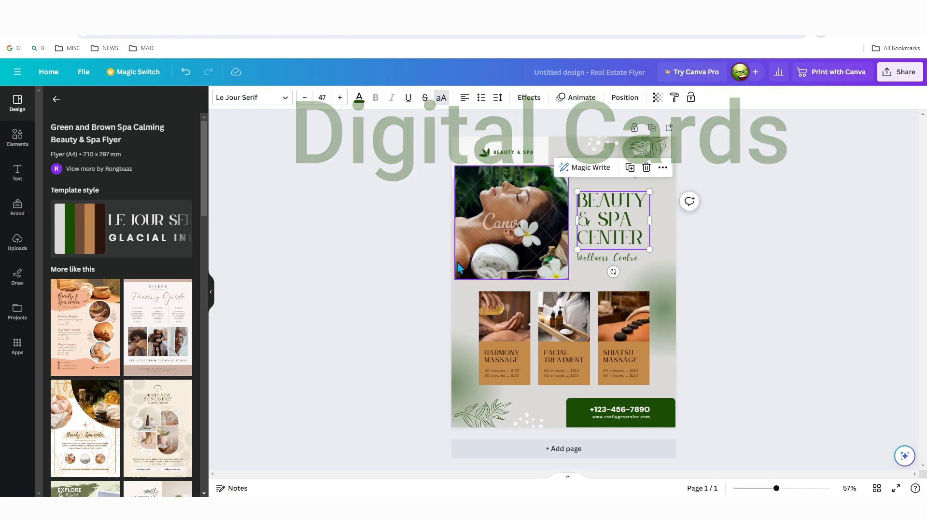
{"action": "left_click", "coordinate": [518, 308]}
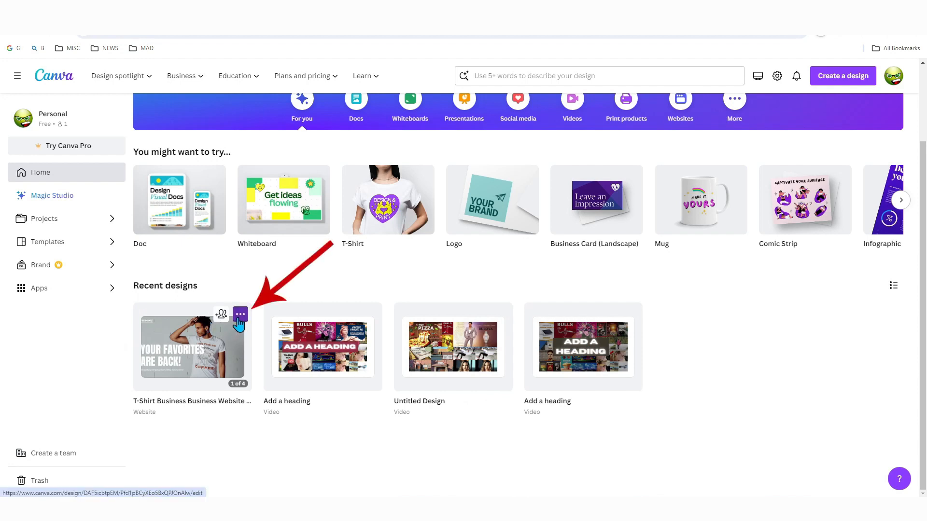
Step: Delete the T-Shirt Business Website design from the recent designs
{"action": "left_click", "coordinate": [242, 315]}
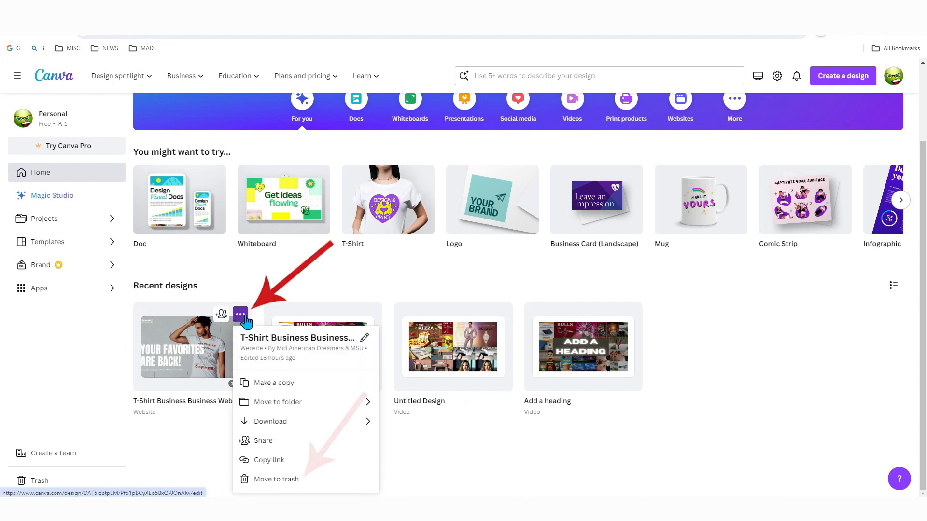
{"action": "left_click", "coordinate": [282, 485]}
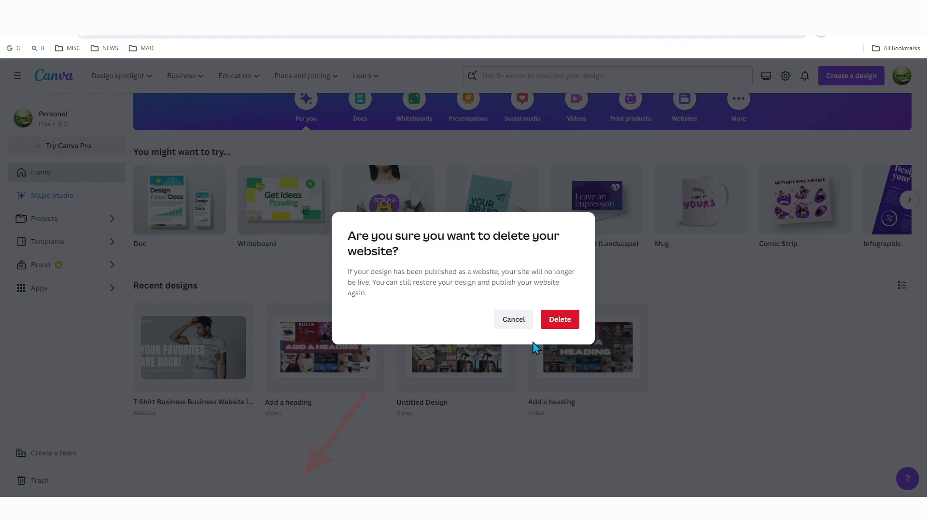
{"action": "left_click", "coordinate": [556, 327]}
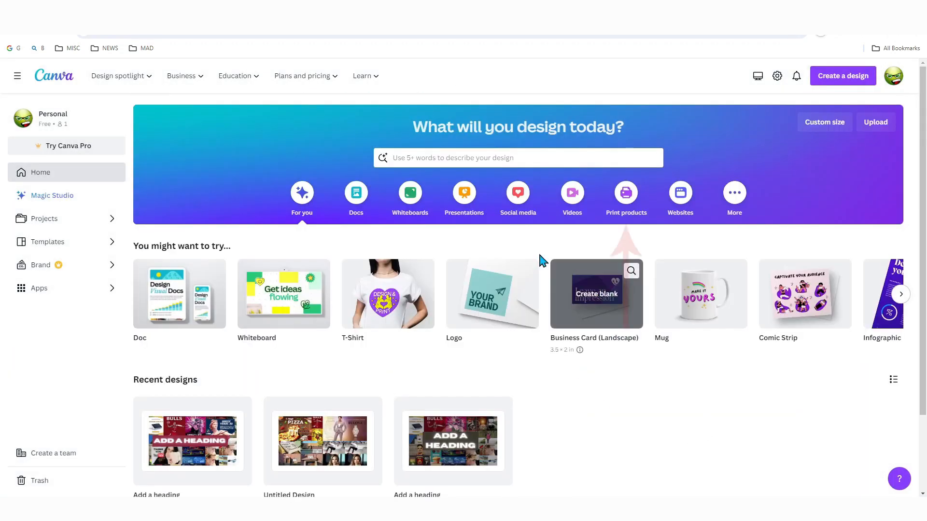
Step: Browse the popular print products and create a blank mug design
{"action": "scroll", "coordinate": [603, 270], "scroll_direction": "up", "scroll_amount": 3}
{"action": "left_click", "coordinate": [626, 194]}
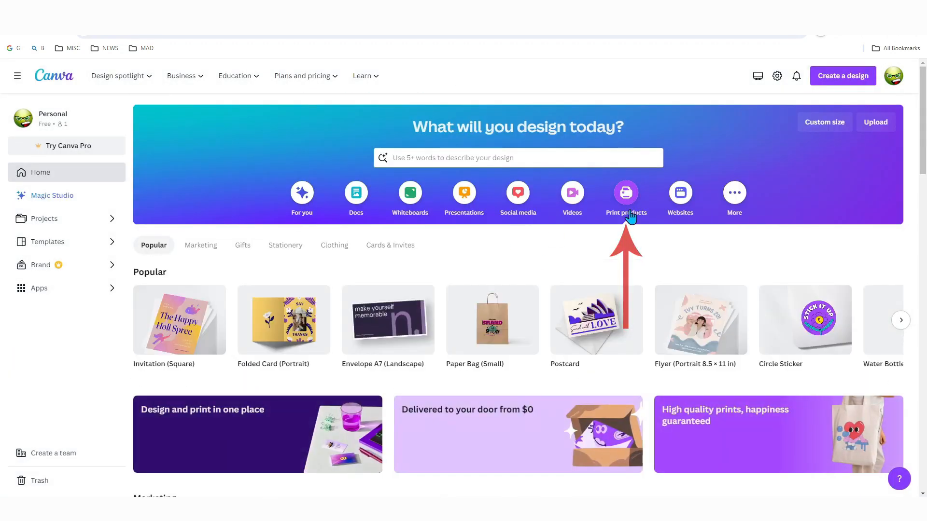
{"action": "scroll", "coordinate": [627, 314], "scroll_direction": "down", "scroll_amount": 5}
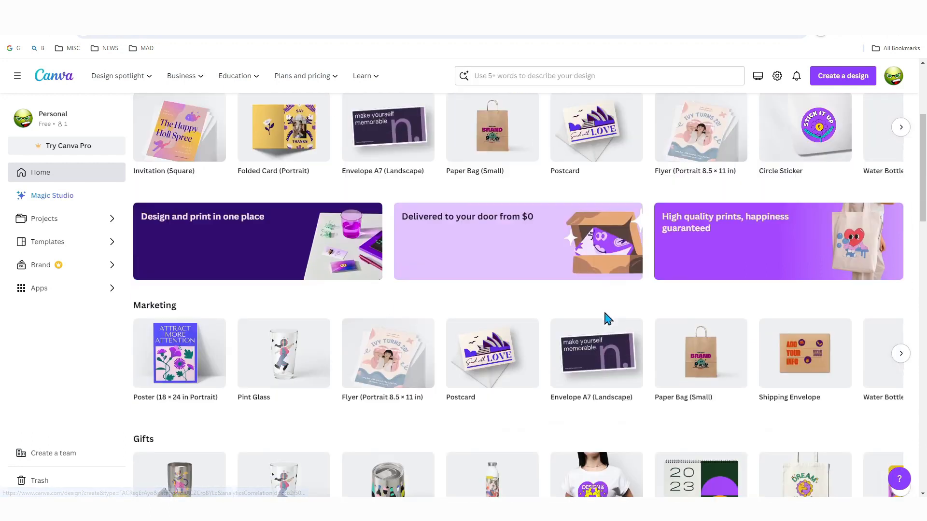
{"action": "scroll", "coordinate": [604, 314], "scroll_direction": "up", "scroll_amount": 5}
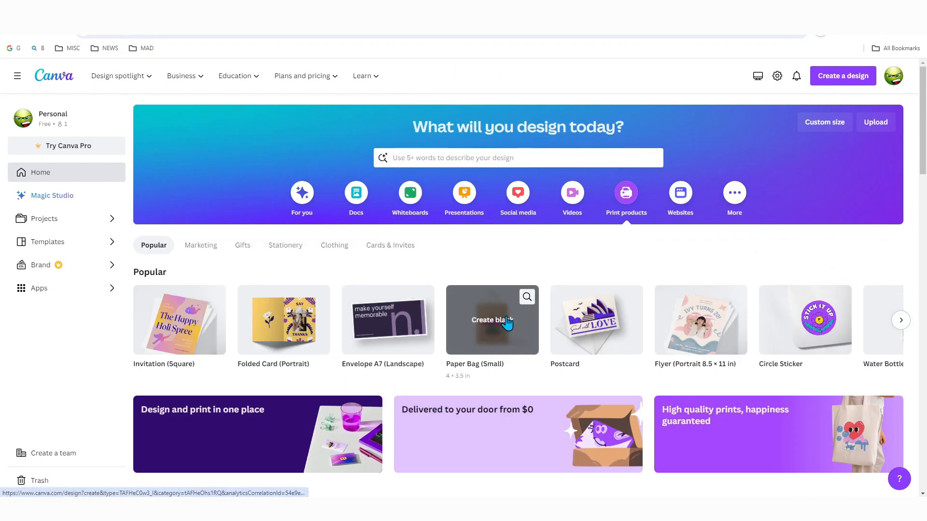
{"action": "left_click", "coordinate": [900, 320]}
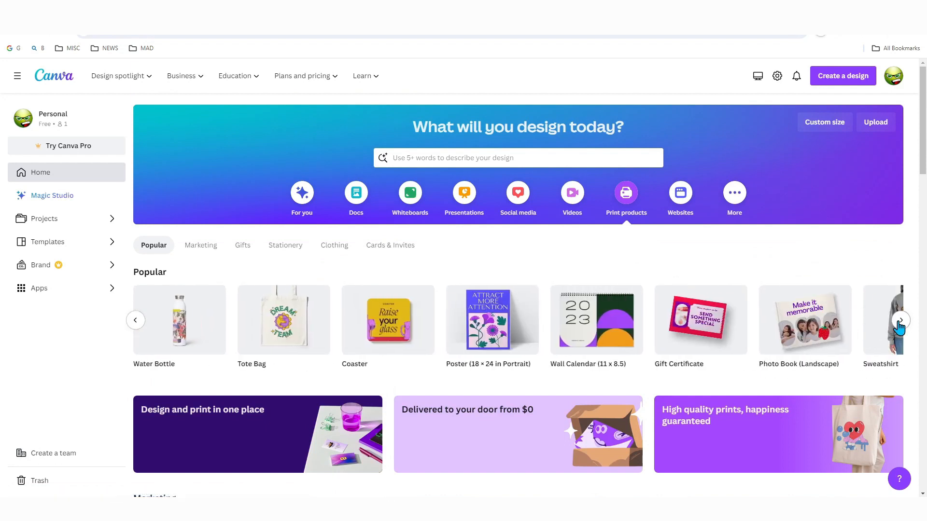
{"action": "left_click", "coordinate": [902, 321]}
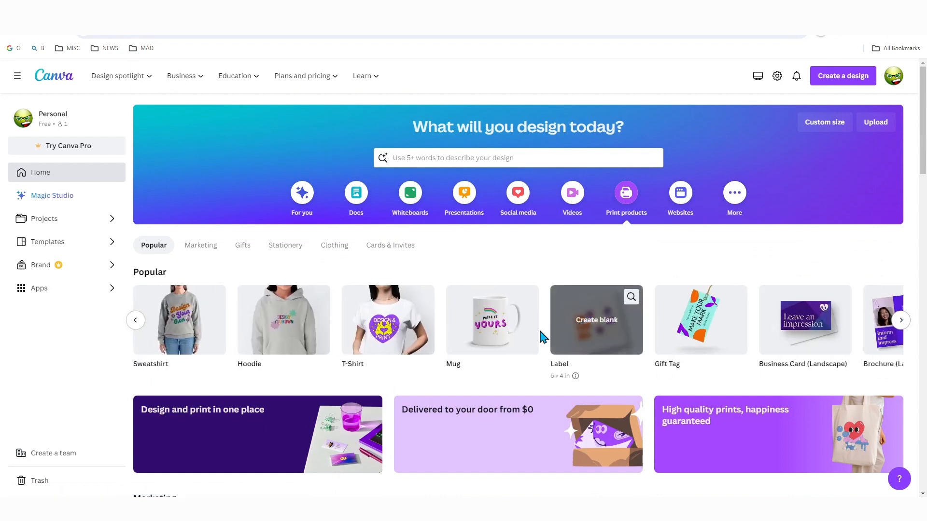
{"action": "left_click", "coordinate": [497, 320]}
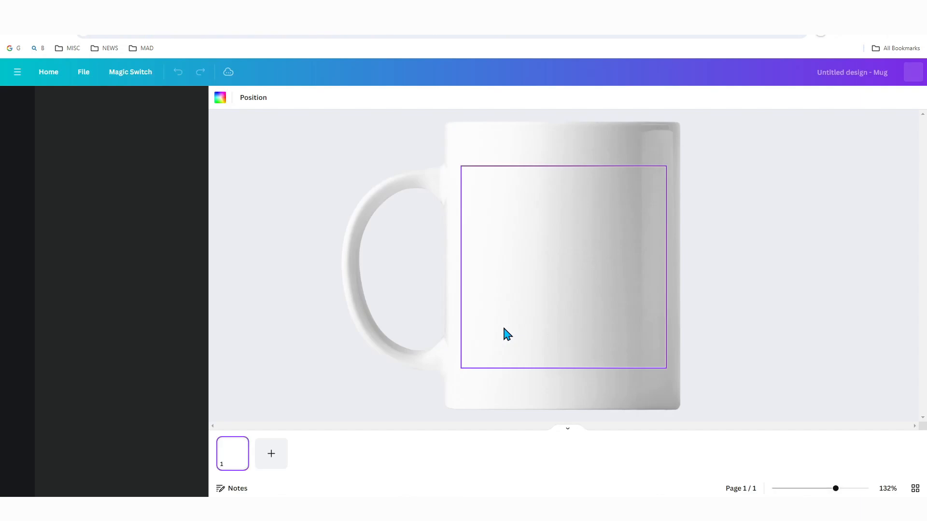
Step: Add the uploaded angry green face image to the mug and place a default heading above it
{"action": "left_click", "coordinate": [18, 241]}
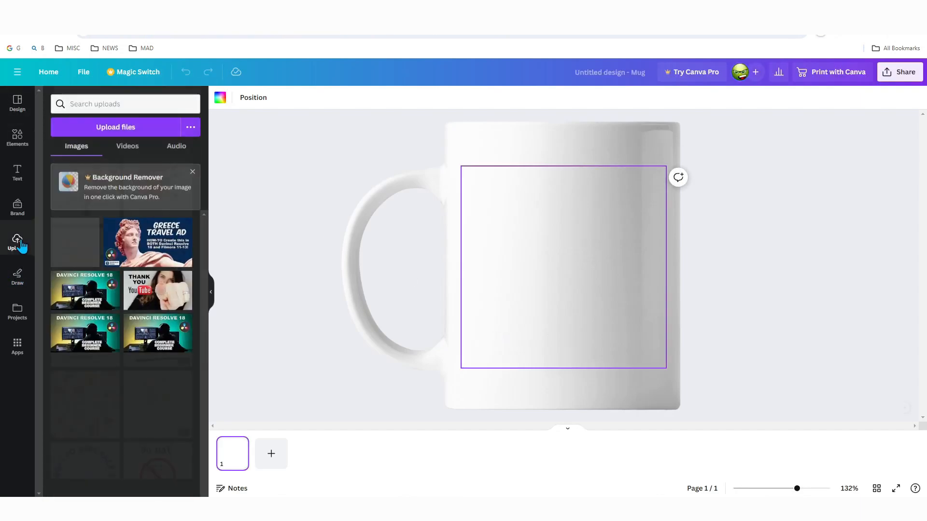
{"action": "left_click", "coordinate": [72, 245]}
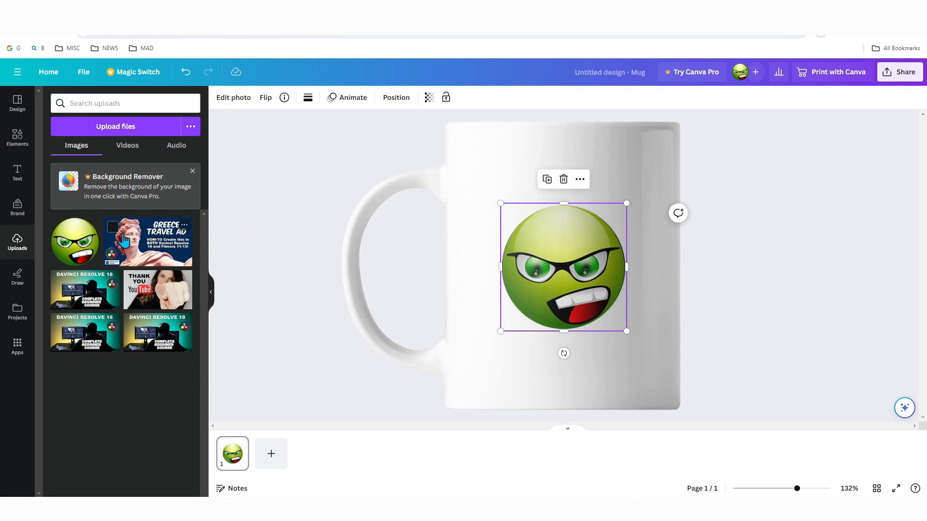
{"action": "left_click", "coordinate": [17, 172]}
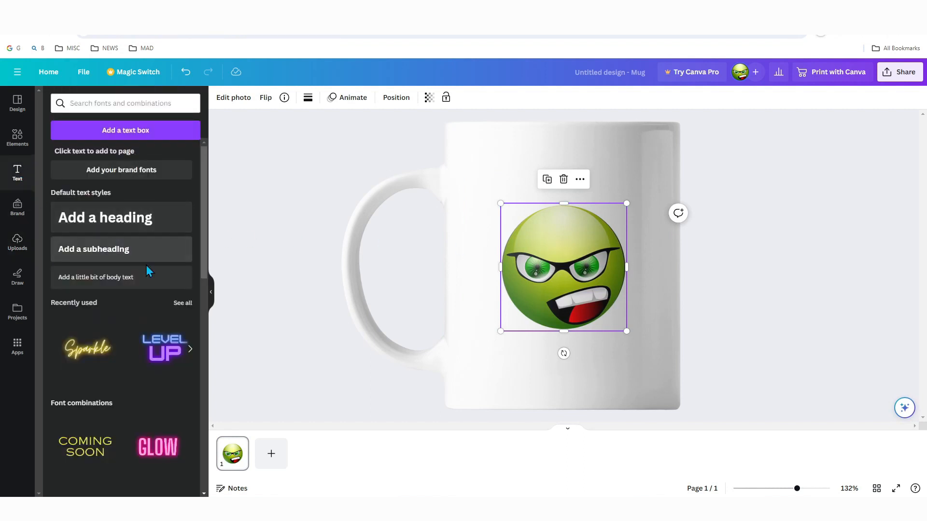
{"action": "left_click", "coordinate": [128, 221]}
{"action": "left_click_drag", "start_coordinate": [551, 266], "coordinate": [555, 175]}
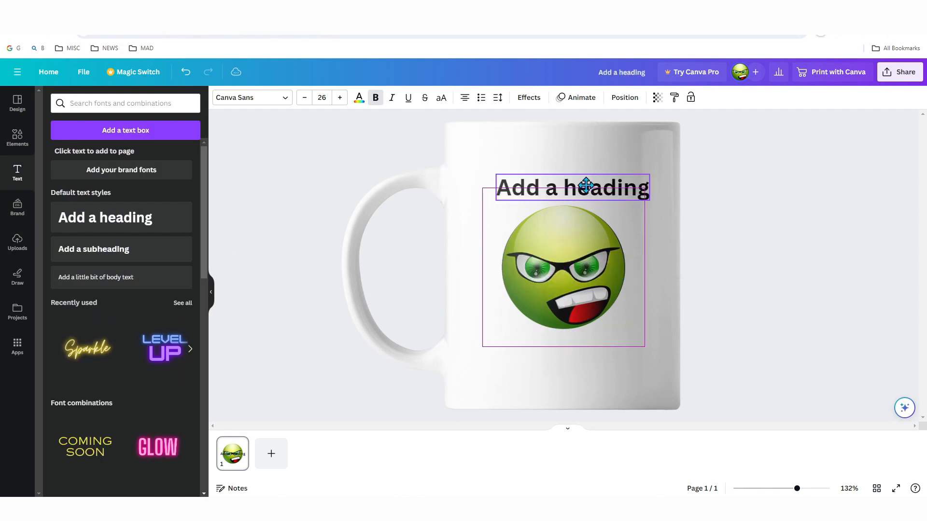
Step: Place a small black QR code below the green face on the mug and move the face up closer to the heading
{"action": "left_click", "coordinate": [16, 137]}
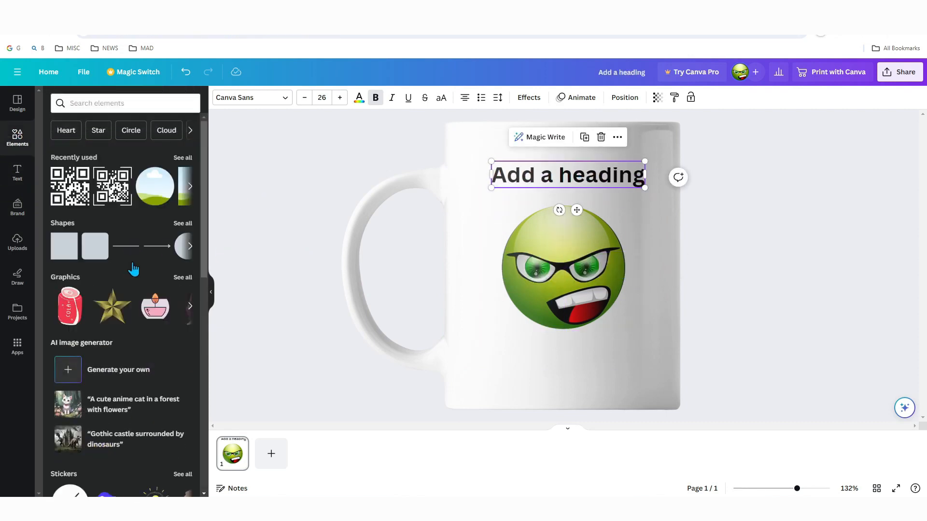
{"action": "left_click_drag", "start_coordinate": [67, 186], "coordinate": [561, 345]}
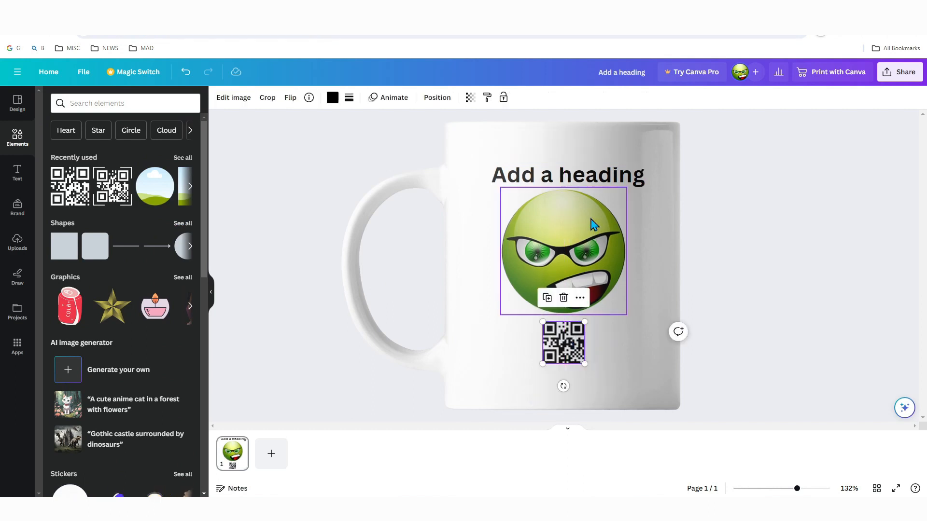
{"action": "left_click", "coordinate": [597, 335]}
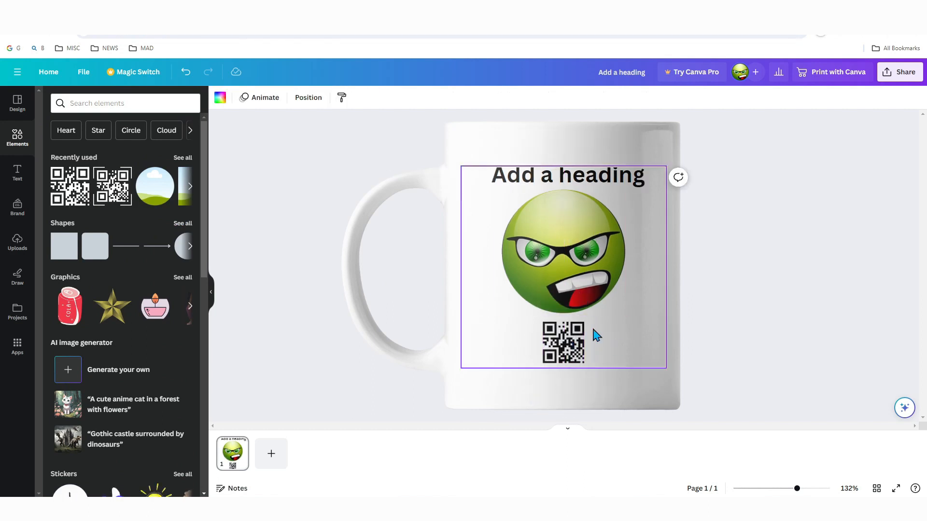
Step: Start a print order for the mug and preview the design on the different mug mockups
{"action": "left_click", "coordinate": [837, 72]}
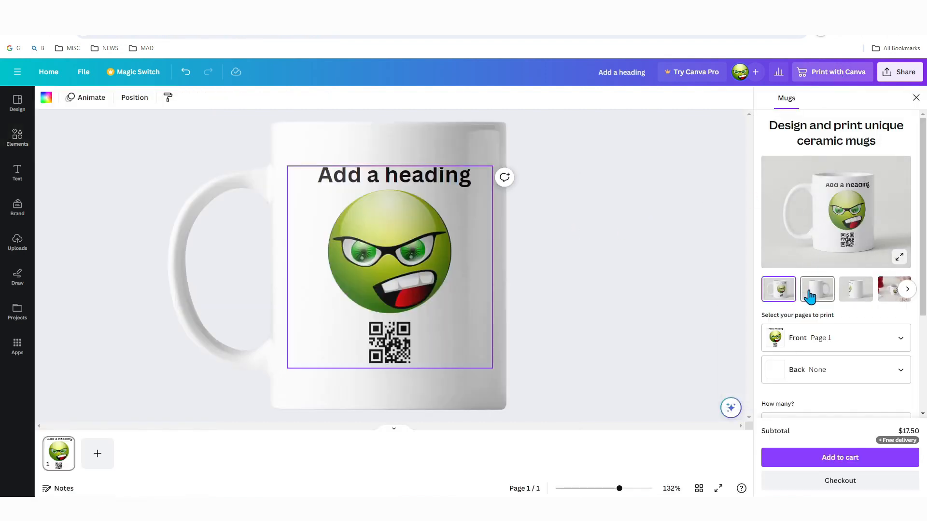
{"action": "left_click", "coordinate": [810, 295]}
{"action": "left_click", "coordinate": [855, 290]}
{"action": "left_click", "coordinate": [890, 289]}
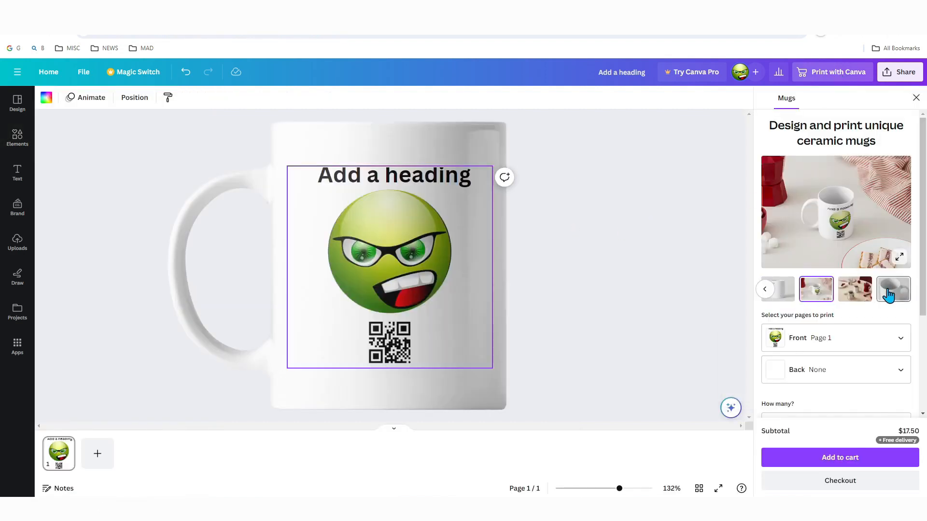
Step: Review the mug's print details and the prices offered for different quantities
{"action": "scroll", "coordinate": [848, 333], "scroll_direction": "down", "scroll_amount": 3}
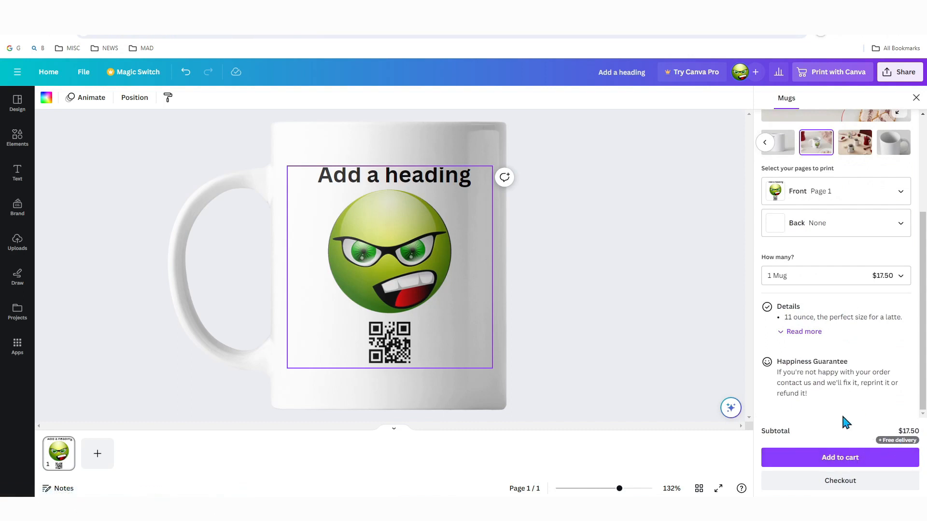
{"action": "left_click", "coordinate": [834, 279]}
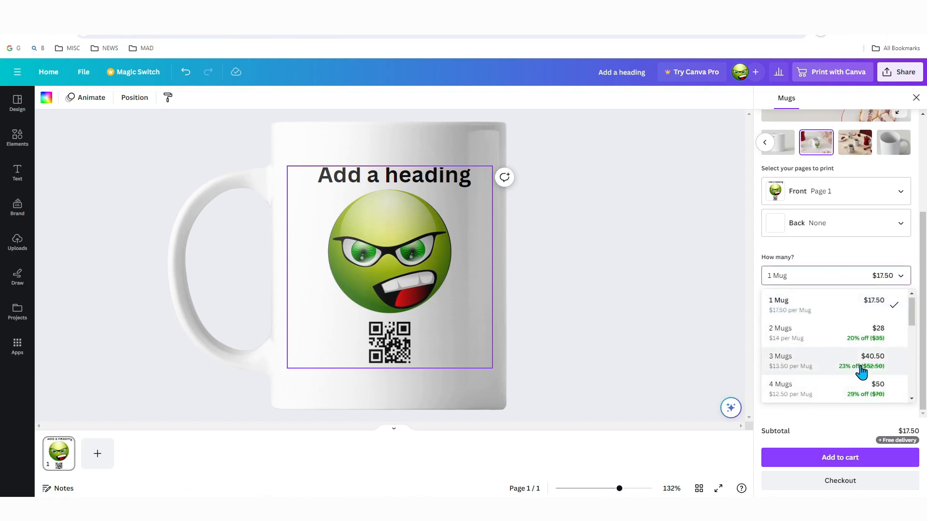
{"action": "scroll", "coordinate": [850, 372], "scroll_direction": "down", "scroll_amount": 5}
{"action": "left_click", "coordinate": [844, 381]}
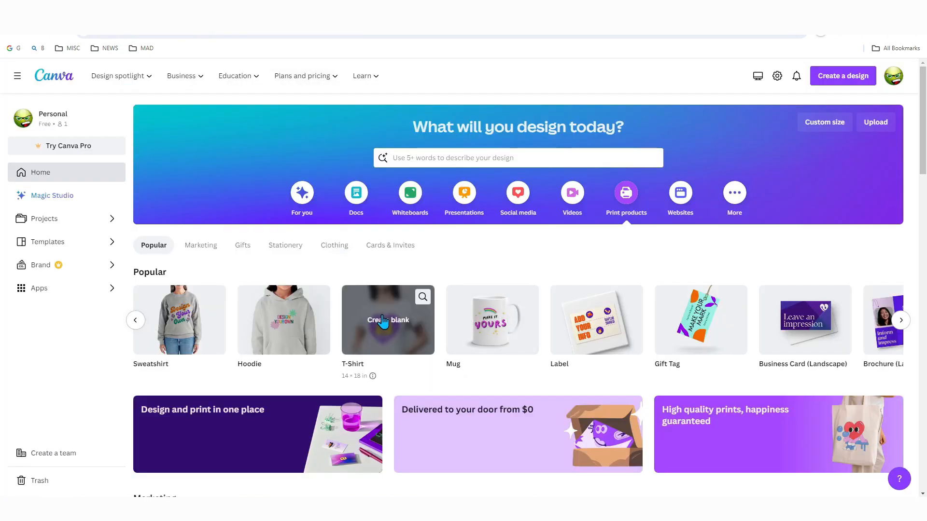
Step: Create a blank T-shirt design from the popular print products
{"action": "left_click", "coordinate": [390, 321]}
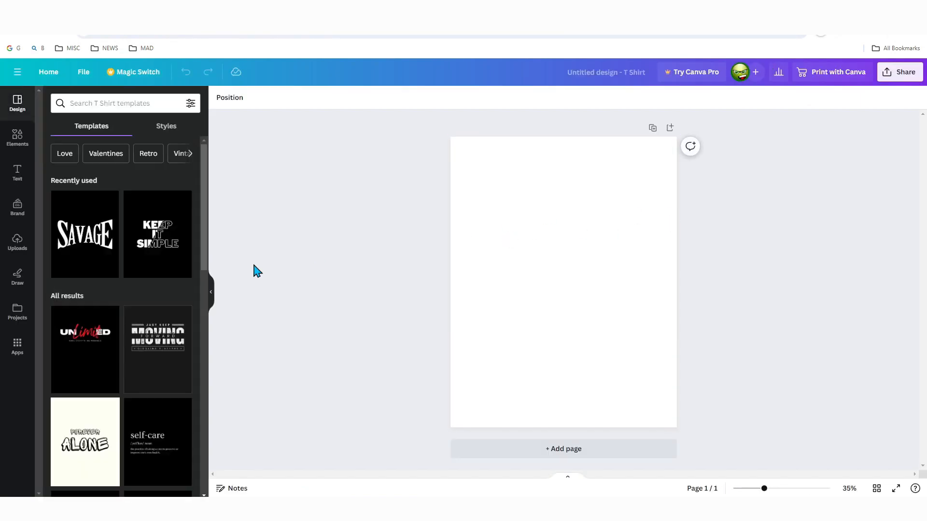
Step: Browse the T-shirt templates and the gift, stationery, and clothing print products on the home page
{"action": "scroll", "coordinate": [135, 250], "scroll_direction": "down", "scroll_amount": 15}
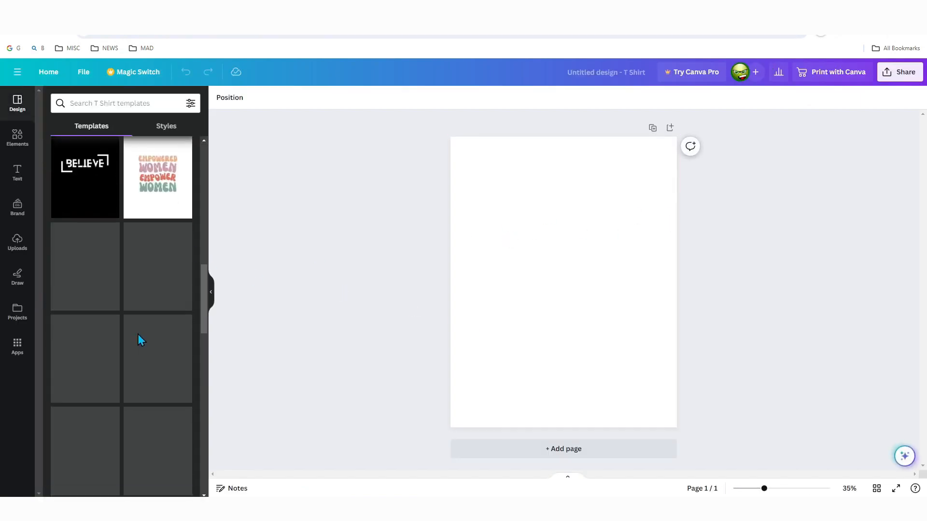
{"action": "scroll", "coordinate": [138, 333], "scroll_direction": "up", "scroll_amount": 15}
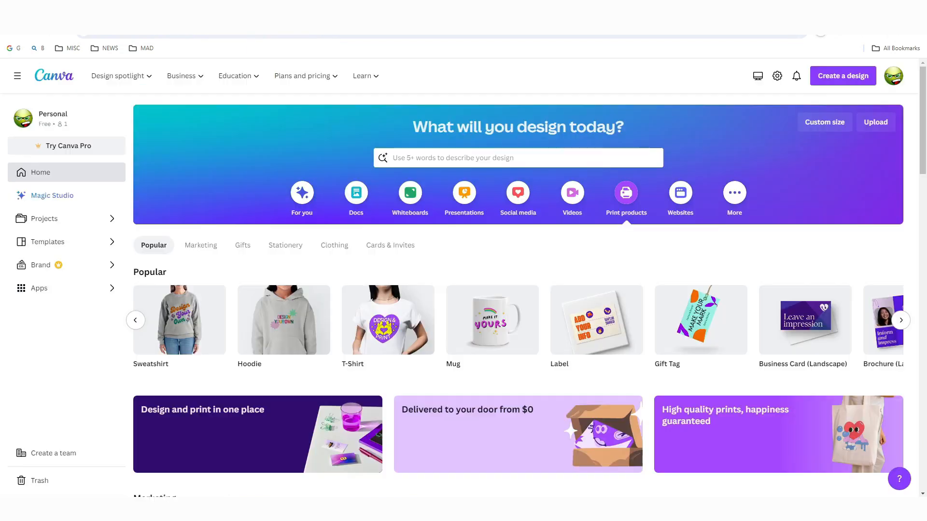
{"action": "scroll", "coordinate": [641, 253], "scroll_direction": "down", "scroll_amount": 9}
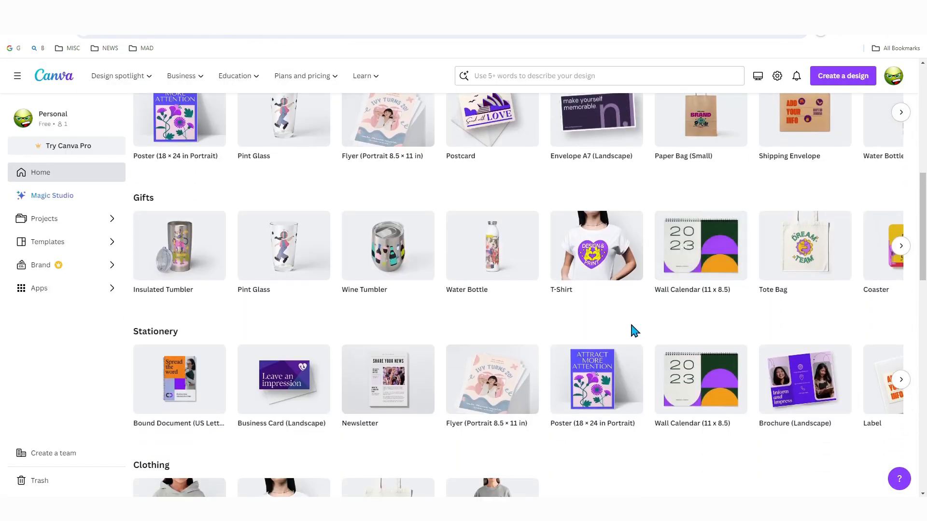
{"action": "scroll", "coordinate": [647, 340], "scroll_direction": "down", "scroll_amount": 2}
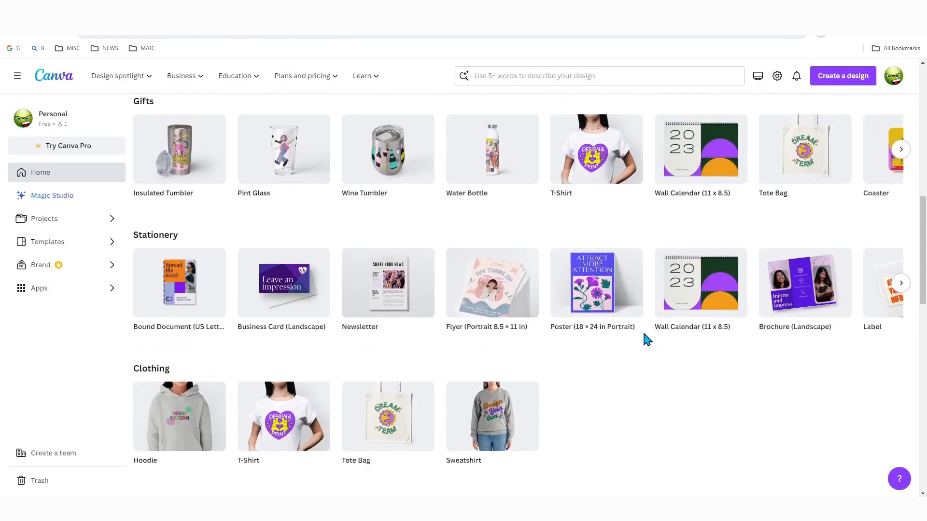
{"action": "scroll", "coordinate": [638, 285], "scroll_direction": "up", "scroll_amount": 11}
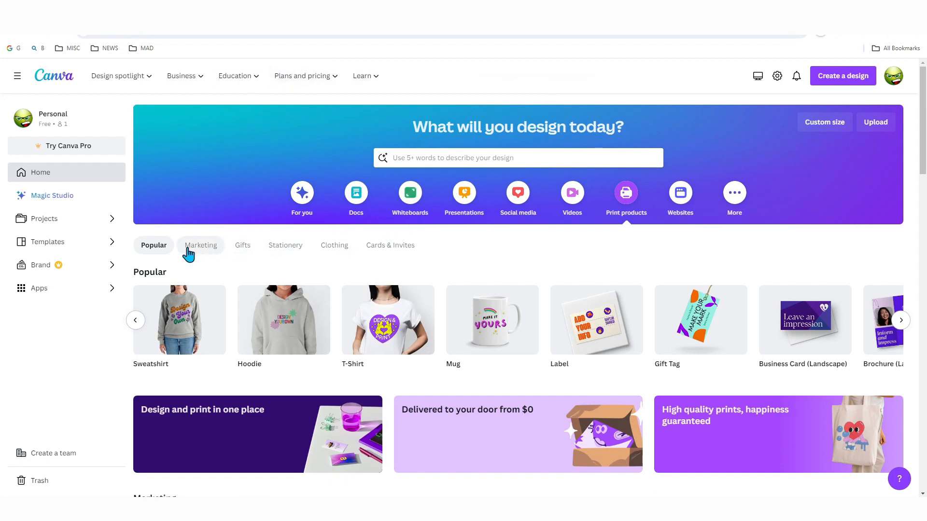
Step: Open the full template library and look through its popular topics, trending designs, T-shirts, and logos
{"action": "left_click", "coordinate": [56, 245]}
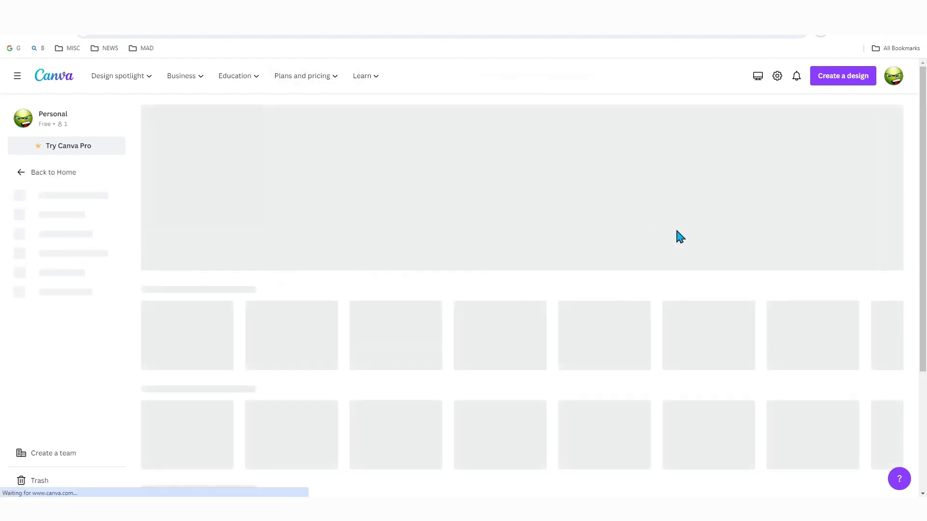
{"action": "scroll", "coordinate": [676, 239], "scroll_direction": "down", "scroll_amount": 5}
{"action": "scroll", "coordinate": [712, 238], "scroll_direction": "down", "scroll_amount": 3}
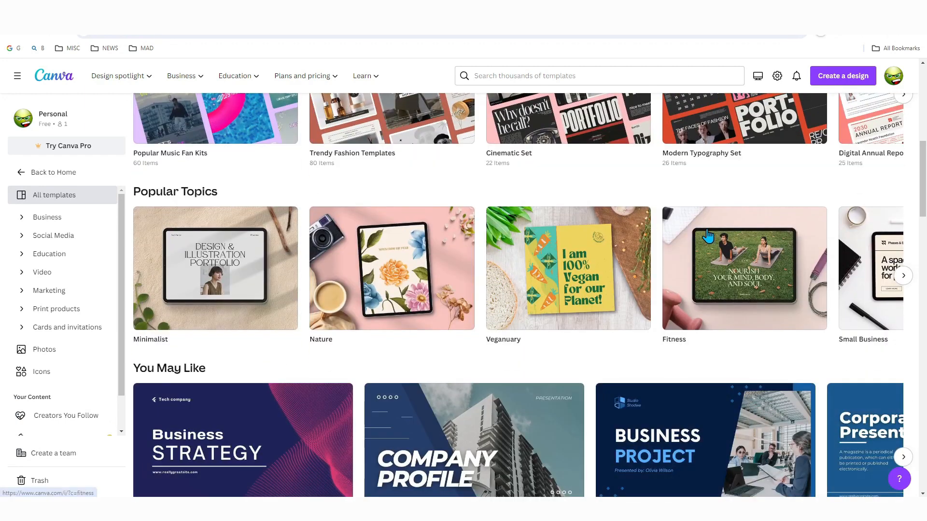
{"action": "scroll", "coordinate": [477, 232], "scroll_direction": "up", "scroll_amount": 1}
{"action": "scroll", "coordinate": [418, 260], "scroll_direction": "down", "scroll_amount": 2}
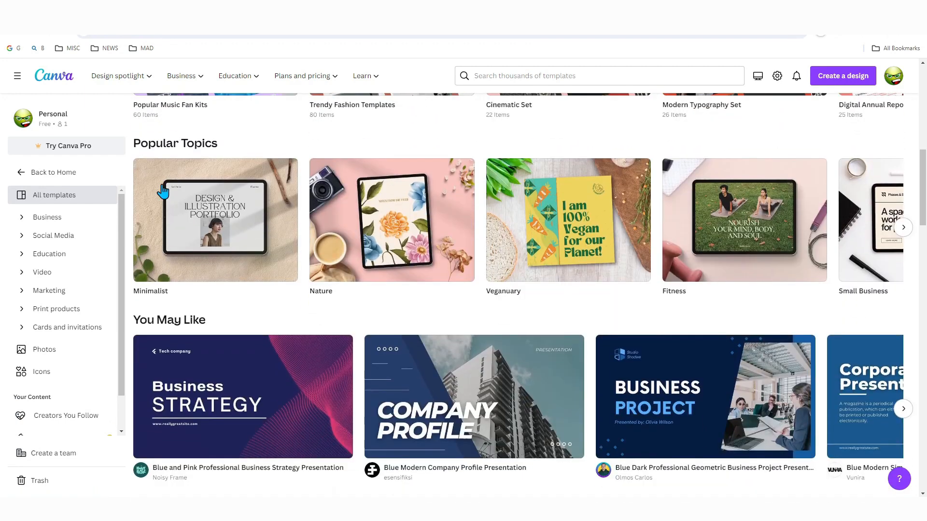
{"action": "scroll", "coordinate": [292, 289], "scroll_direction": "down", "scroll_amount": 7}
{"action": "scroll", "coordinate": [387, 239], "scroll_direction": "down", "scroll_amount": 7}
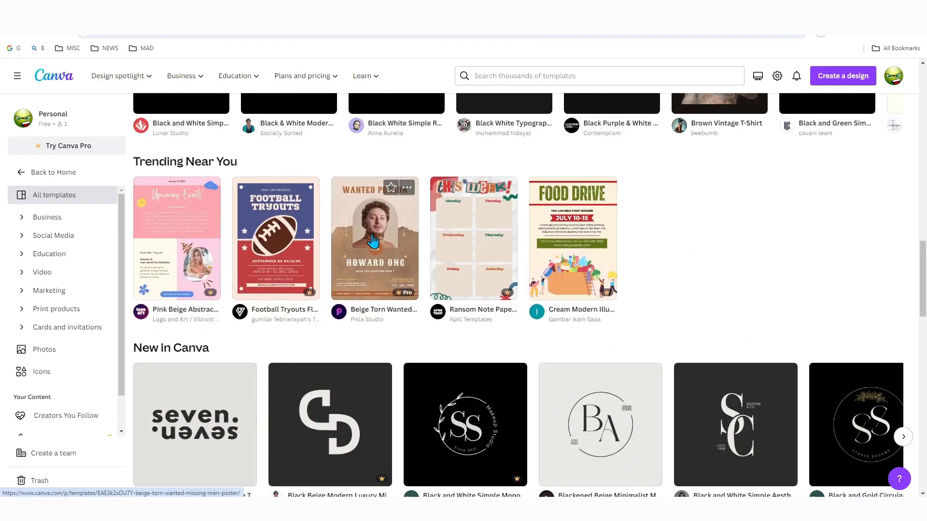
{"action": "scroll", "coordinate": [470, 240], "scroll_direction": "up", "scroll_amount": 3}
{"action": "scroll", "coordinate": [530, 242], "scroll_direction": "down", "scroll_amount": 5}
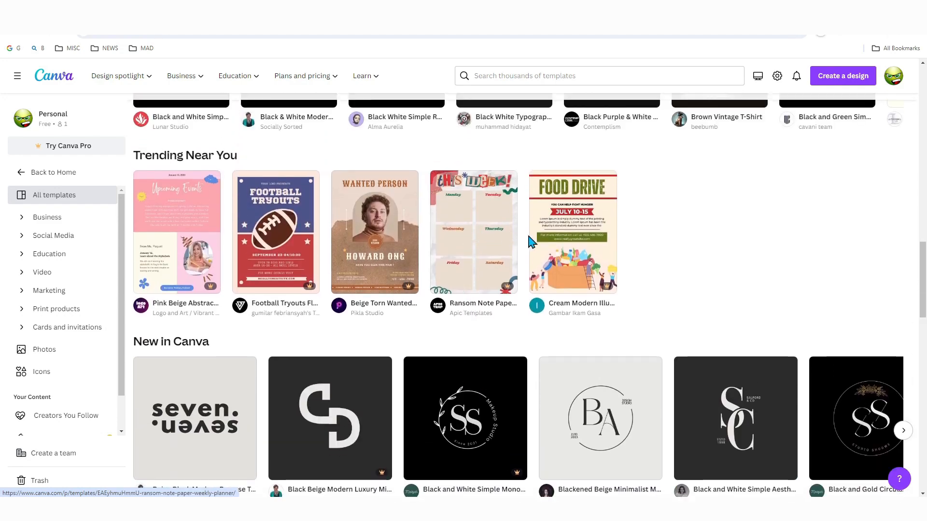
{"action": "scroll", "coordinate": [530, 243], "scroll_direction": "down", "scroll_amount": 4}
{"action": "scroll", "coordinate": [530, 241], "scroll_direction": "down", "scroll_amount": 13}
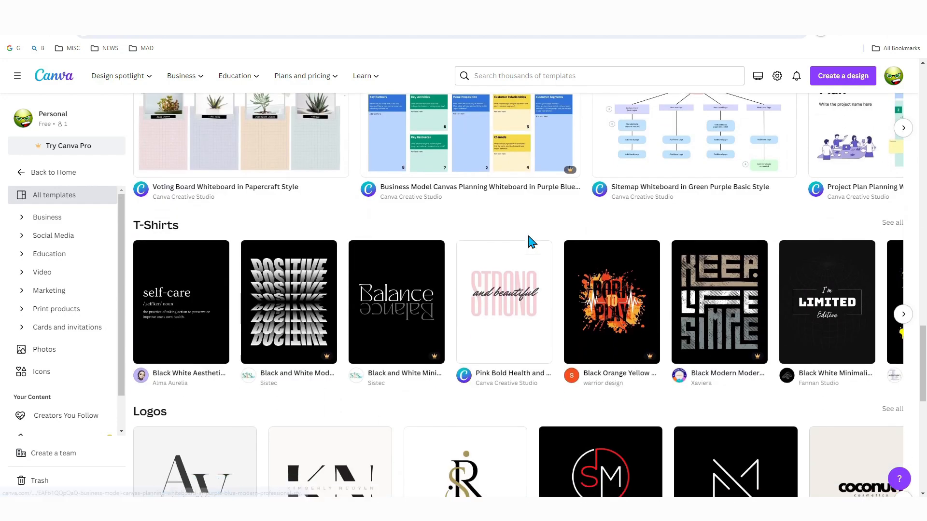
{"action": "scroll", "coordinate": [531, 242], "scroll_direction": "up", "scroll_amount": 5}
{"action": "scroll", "coordinate": [538, 233], "scroll_direction": "up", "scroll_amount": 12}
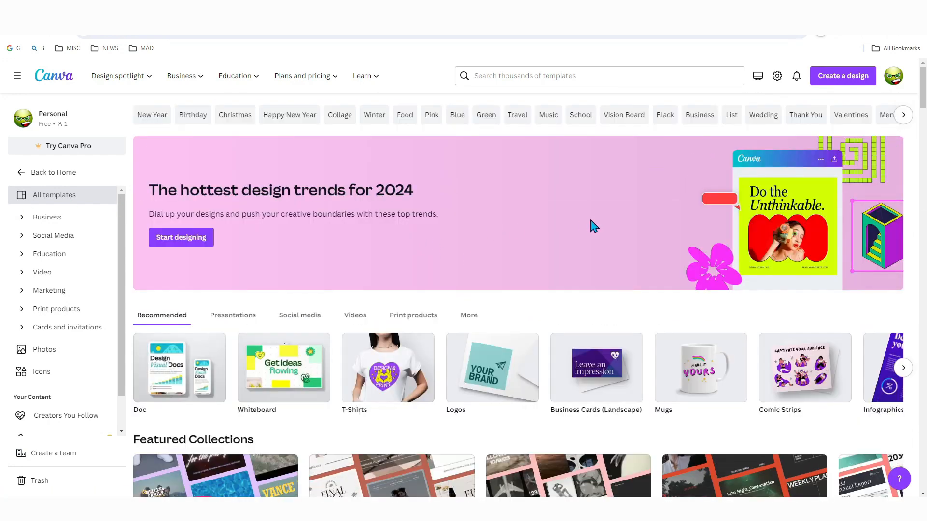
Step: View the Wedding template category and return to all templates
{"action": "left_click", "coordinate": [762, 117]}
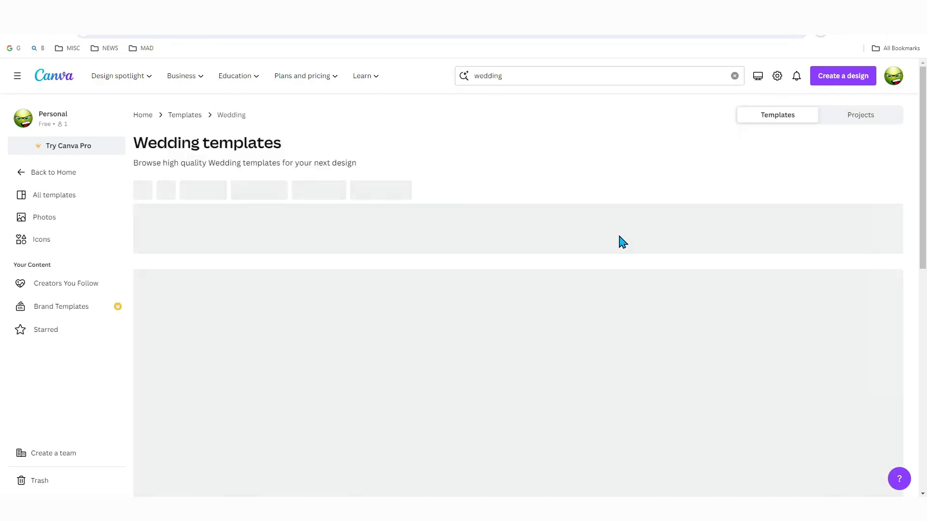
{"action": "scroll", "coordinate": [679, 358], "scroll_direction": "down", "scroll_amount": 7}
{"action": "scroll", "coordinate": [659, 297], "scroll_direction": "up", "scroll_amount": 7}
{"action": "key", "text": "alt+Left"}
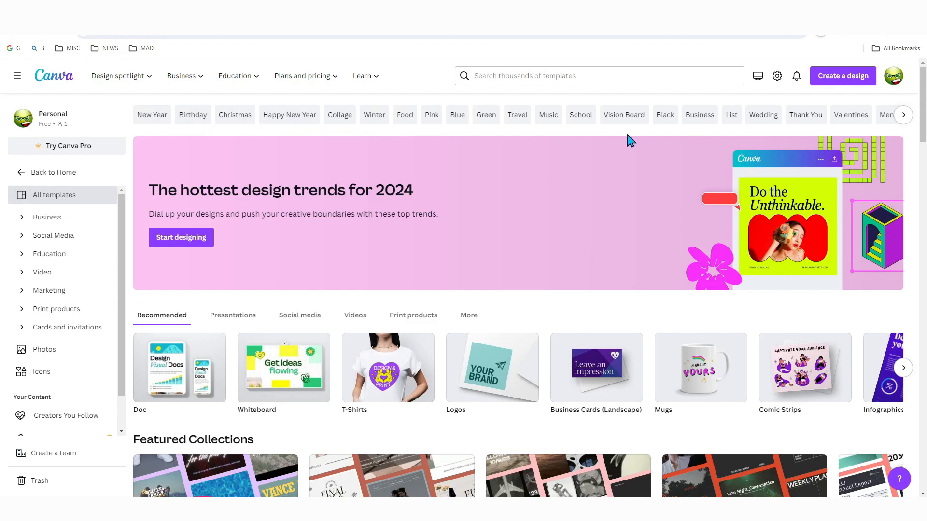
Step: Show more template topic tags and open the template search suggestions
{"action": "left_click", "coordinate": [902, 115]}
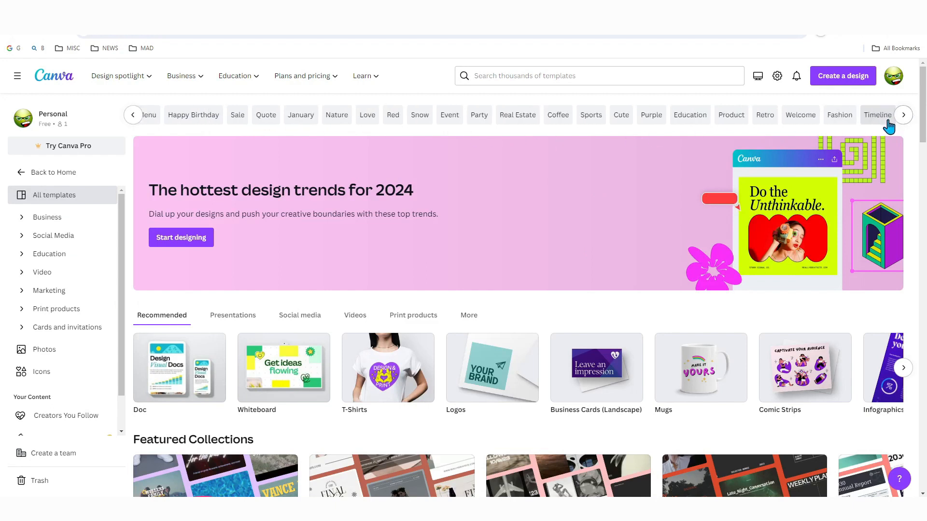
{"action": "left_click", "coordinate": [502, 76]}
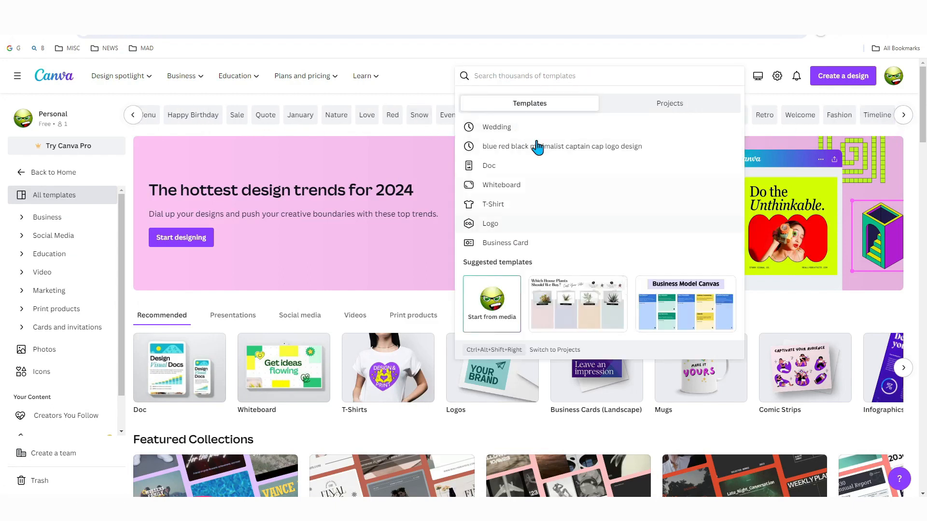